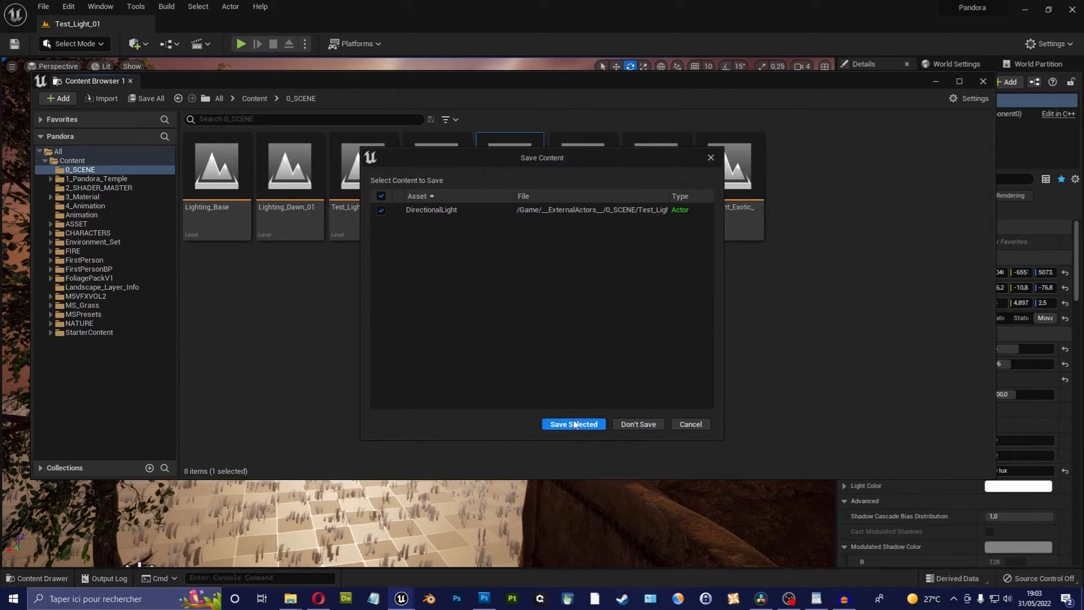
Step: Add a plane to the empty level, reset its location to the origin and scale it up uniformly to about 5.85
left_click(131, 66)
right_click_drag(483, 149, 401, 194)
left_click(402, 598)
left_click(433, 534)
left_click_drag(0, 39, 174, 91)
left_click(134, 136)
left_click_drag(110, 294, 416, 345)
left_click(1065, 273)
key("r")
mouse_move(416, 345)
right_mouse_down()
mouse_move(393, 334)
mouse_move(430, 323)
mouse_move(432, 333)
right_mouse_up()
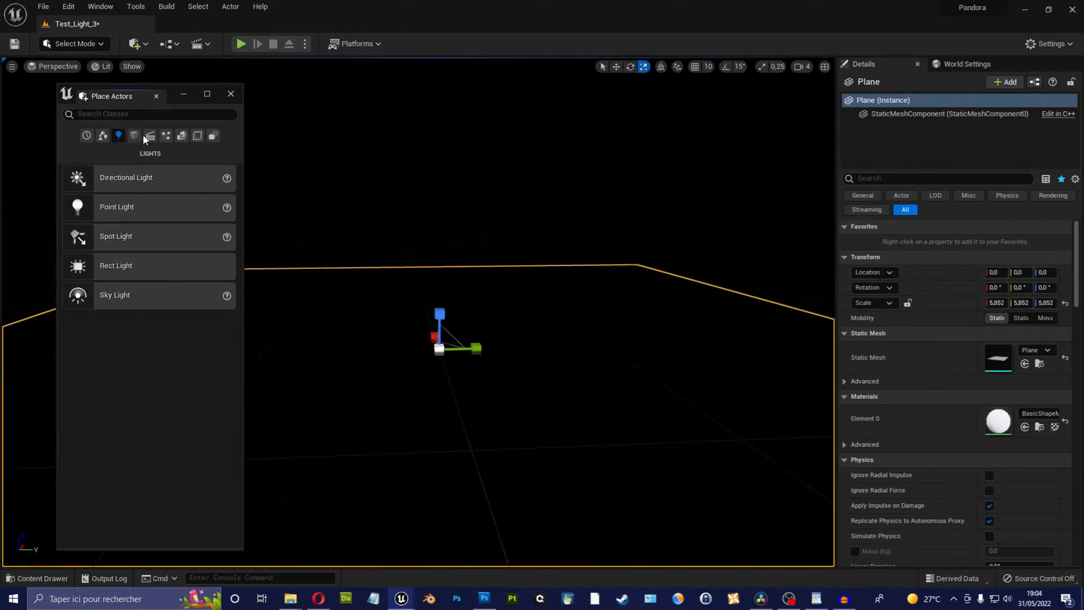
Step: Add a directional light to the level, raise it above the plane and rotate it to aim at the floor
left_click_drag(90, 179, 344, 373)
key("w")
left_click_drag(339, 240, 395, 176)
key("e")
left_click_drag(384, 217, 366, 227)
Step: Add a cube to the scene and move it up so it stands on the plane
left_click(134, 136)
left_click_drag(93, 178, 493, 371)
key("w")
left_click_drag(496, 321, 497, 221)
right_click_drag(497, 221, 522, 189)
Step: Move the directional light up beside the cube and scale the floor plane up to about 31.07
left_click(356, 346)
scroll(361, 343, "down", 2)
left_click_drag(380, 328, 325, 265)
left_click(520, 325)
key("r")
mouse_move(409, 397)
left_mouse_down()
mouse_move(429, 387)
mouse_move(395, 404)
left_mouse_up()
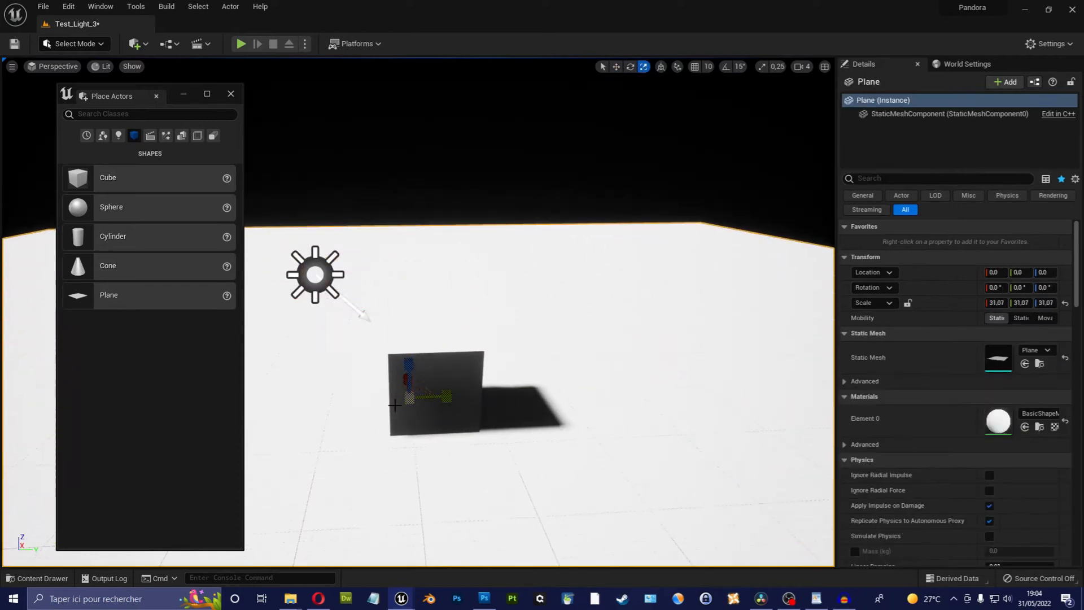
left_click(351, 305)
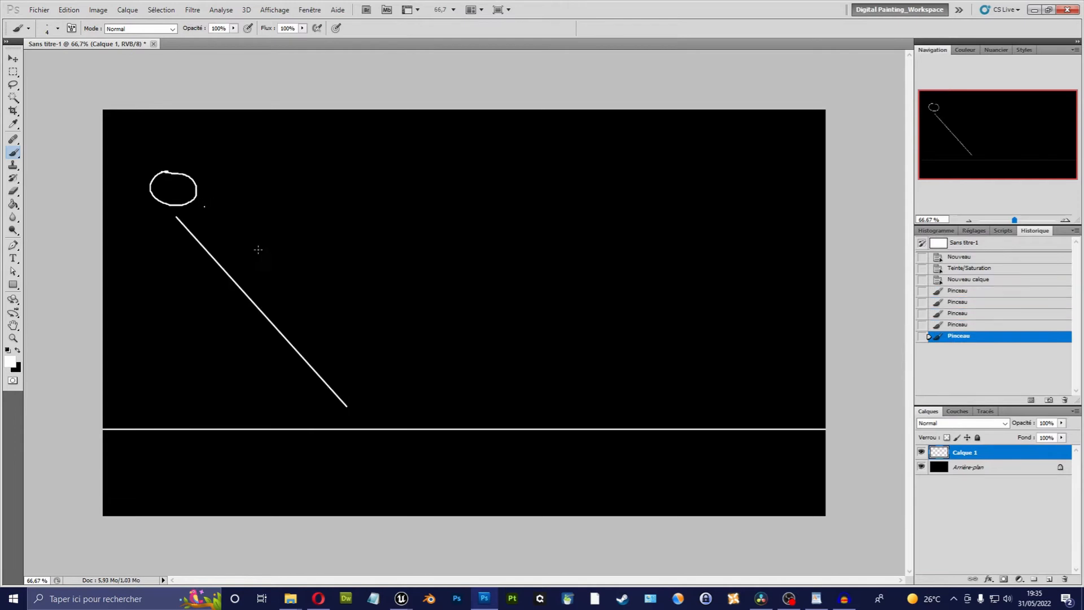
Step: In Photoshop, paint two more straight white light rays running diagonally from the sky down toward the ground line
left_click(506, 417, "shift")
left_click(242, 137)
left_click(572, 421, "shift")
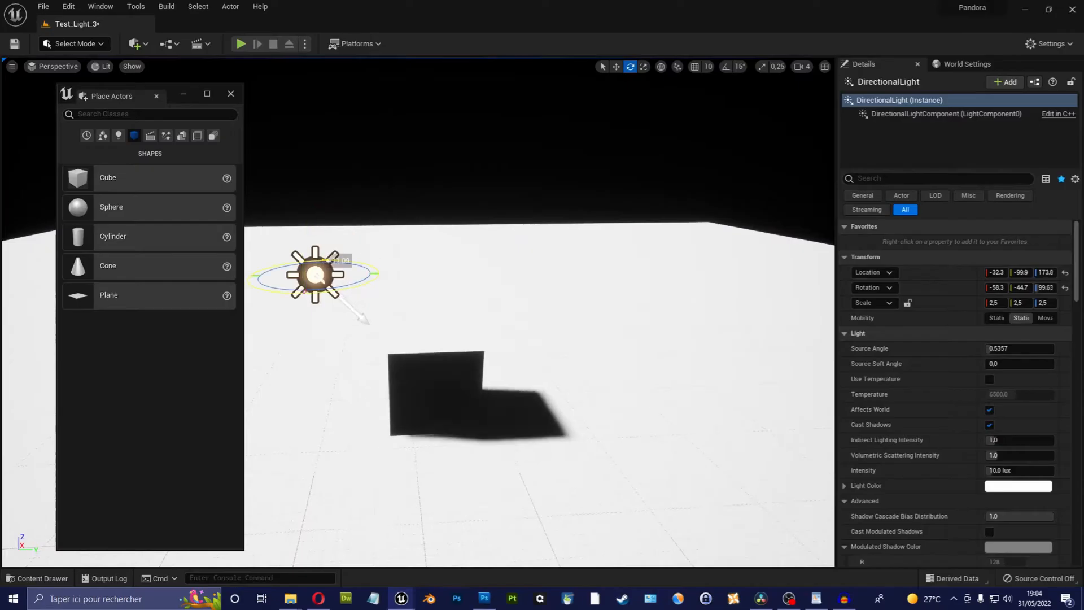
Step: Back in Unreal Engine, rotate the directional light about its vertical axis to swing the cube's shadow around
left_click_drag(259, 275, 370, 266)
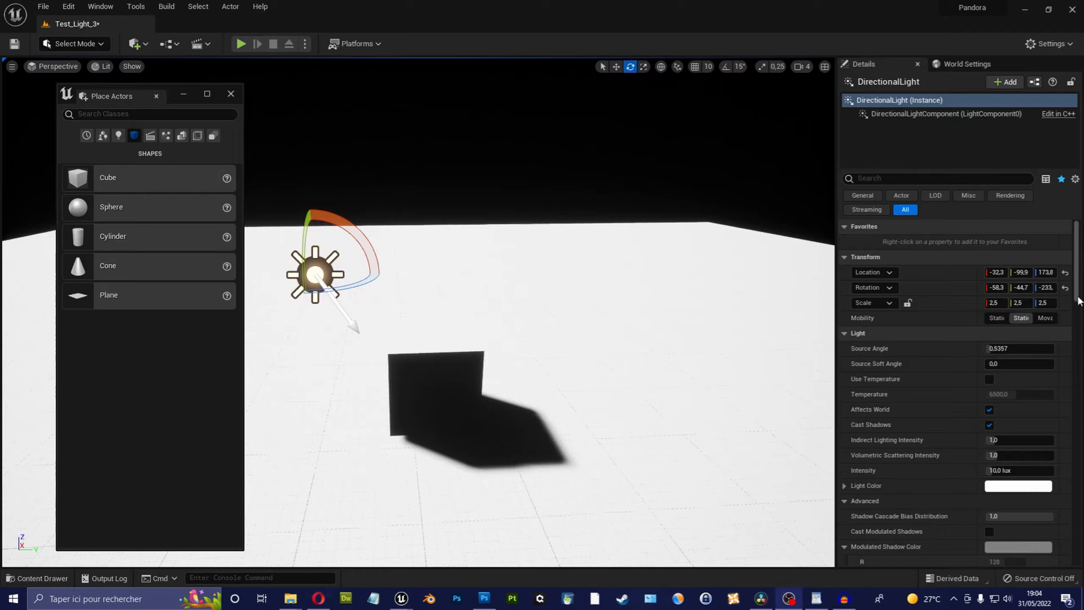
Step: Add a Sky Atmosphere actor from the visual effects actors to the scene
left_click(165, 136)
right_click_drag(418, 170, 446, 158)
left_click(603, 65)
left_click_drag(117, 209, 638, 362)
left_click_drag(607, 281, 449, 188)
right_click_drag(448, 188, 386, 231)
Step: Reset the directional light's location to the origin and raise it to about 354.9 above the floor
left_click(400, 336)
left_click_drag(400, 291, 433, 92)
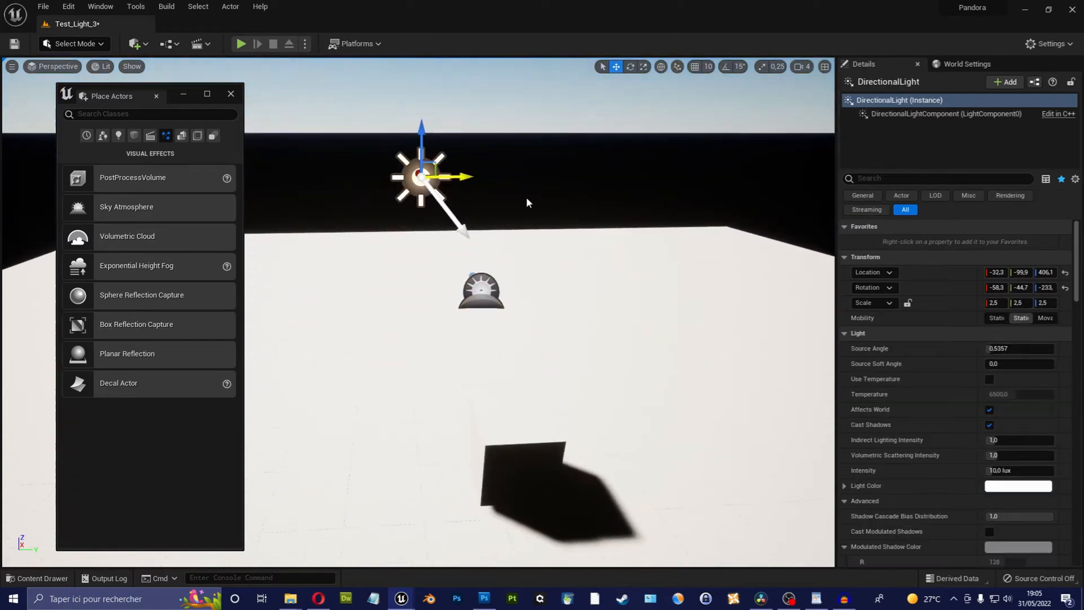
left_click(1064, 273)
left_click_drag(517, 190, 518, 167)
Step: Raise the Sky Atmosphere actor to a height of about 281.7, just below the directional light
left_click(481, 294)
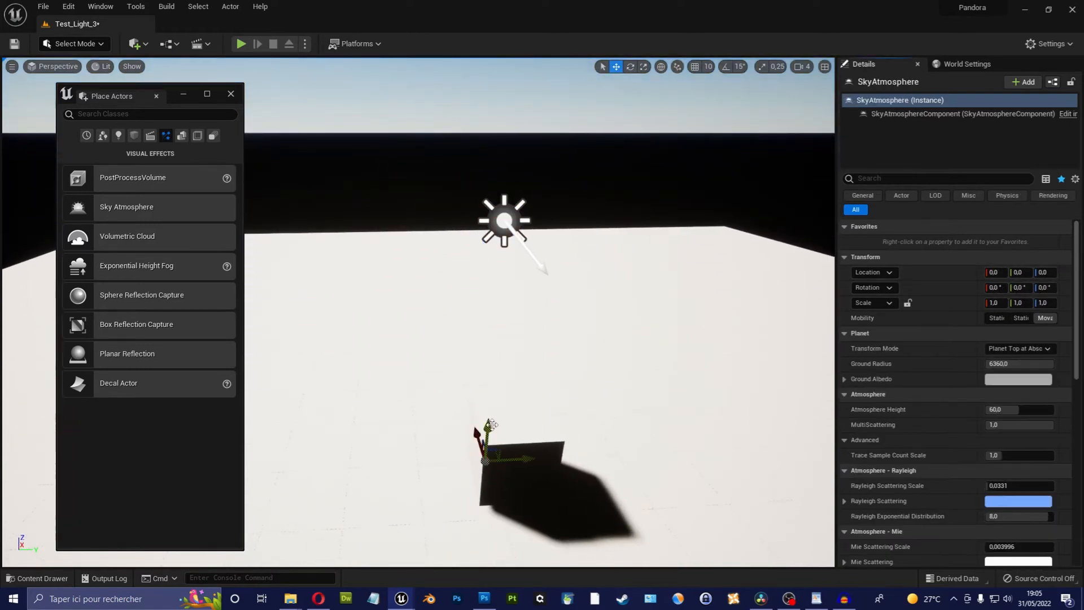
right_click_drag(511, 209, 443, 181)
right_click_drag(478, 259, 378, 183)
Step: Rotate the directional light until the sun sits on the horizon for a sunset sky
left_click(730, 378)
right_click_drag(730, 378, 722, 380)
key("e")
mouse_move(593, 325)
left_mouse_down()
mouse_move(536, 327)
mouse_move(581, 326)
left_mouse_up()
left_click_drag(605, 373, 629, 307)
right_click_drag(706, 305, 684, 319)
mouse_move(707, 304)
left_mouse_down()
mouse_move(709, 287)
mouse_move(706, 303)
left_mouse_up()
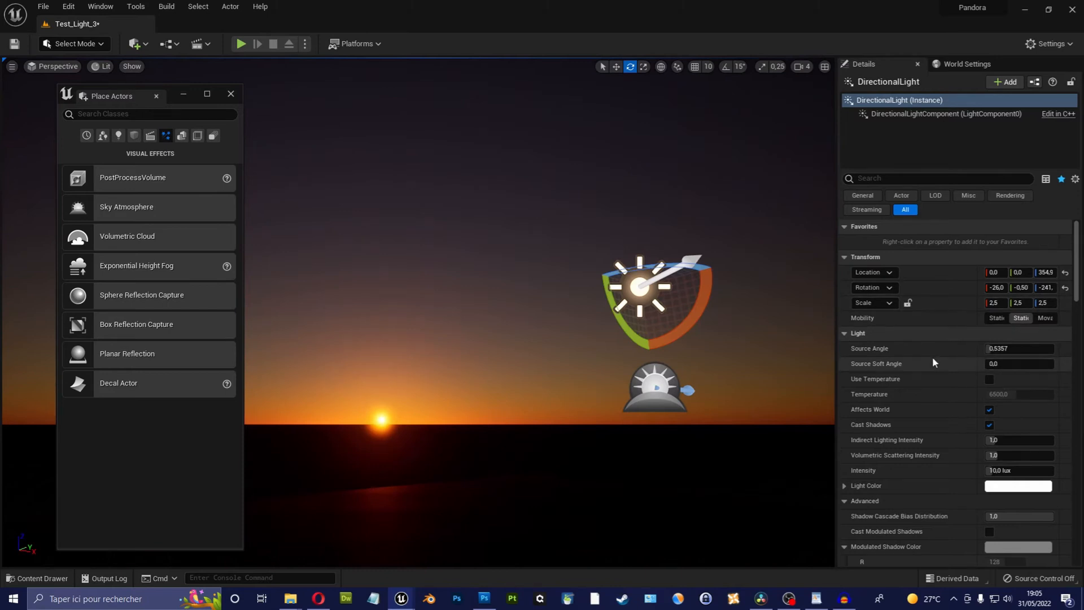
Step: Try a slightly larger Source Angle on the directional light
left_click(668, 387)
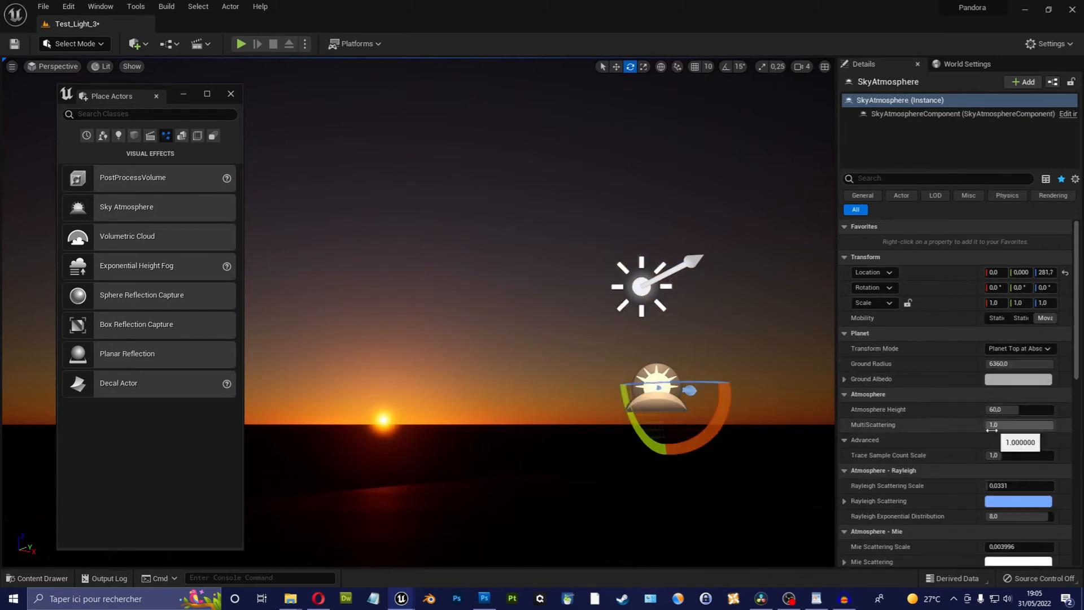
left_click(637, 284)
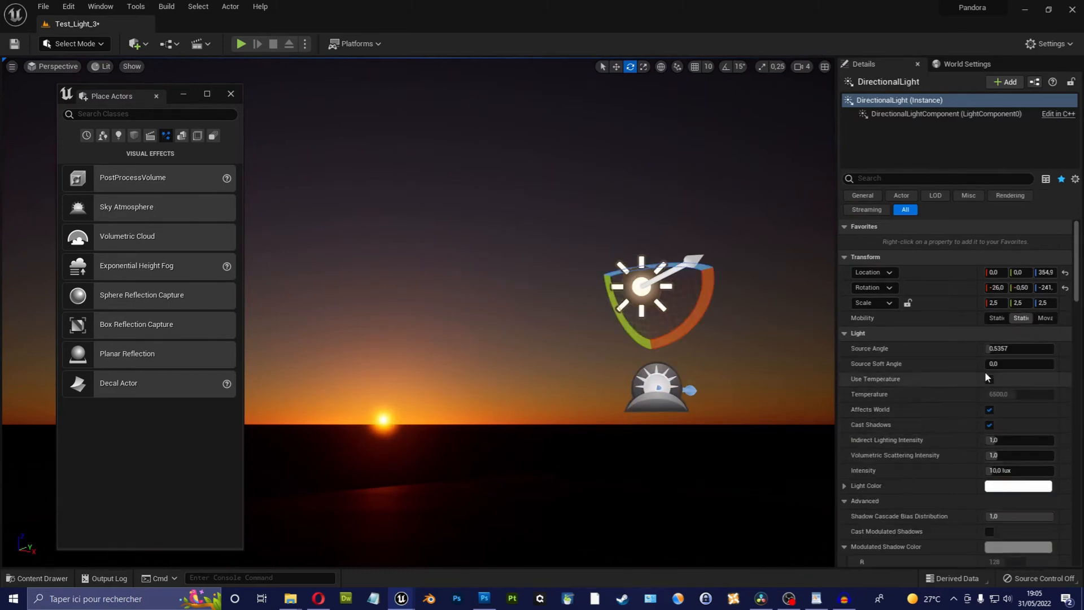
mouse_move(991, 348)
left_mouse_down()
mouse_move(991, 360)
mouse_move(996, 348)
left_mouse_up()
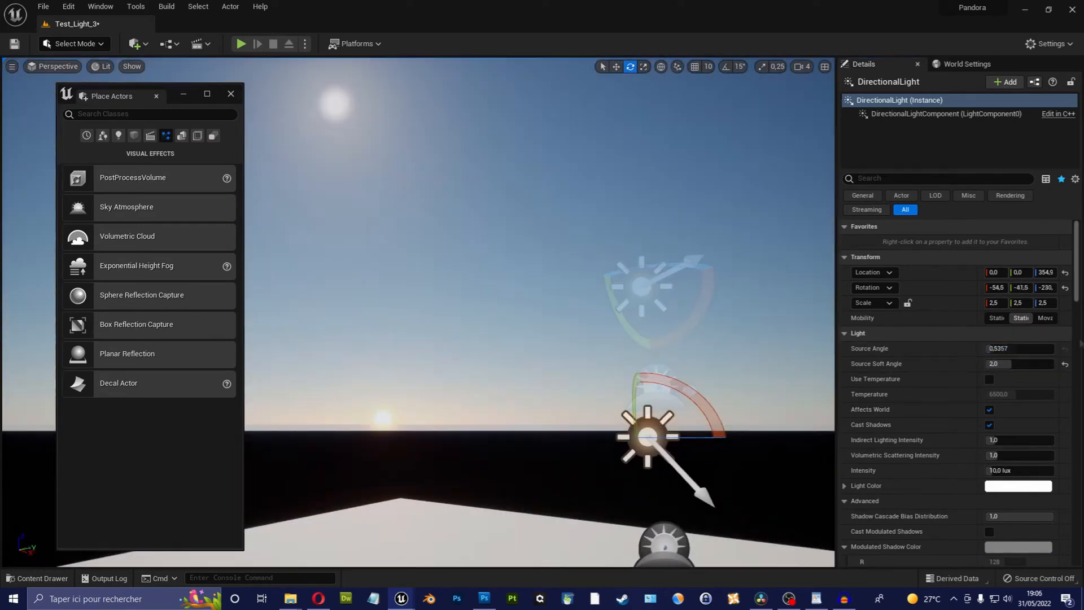
Step: Enable Use Temperature on the directional light and adjust its temperature
left_click(989, 378)
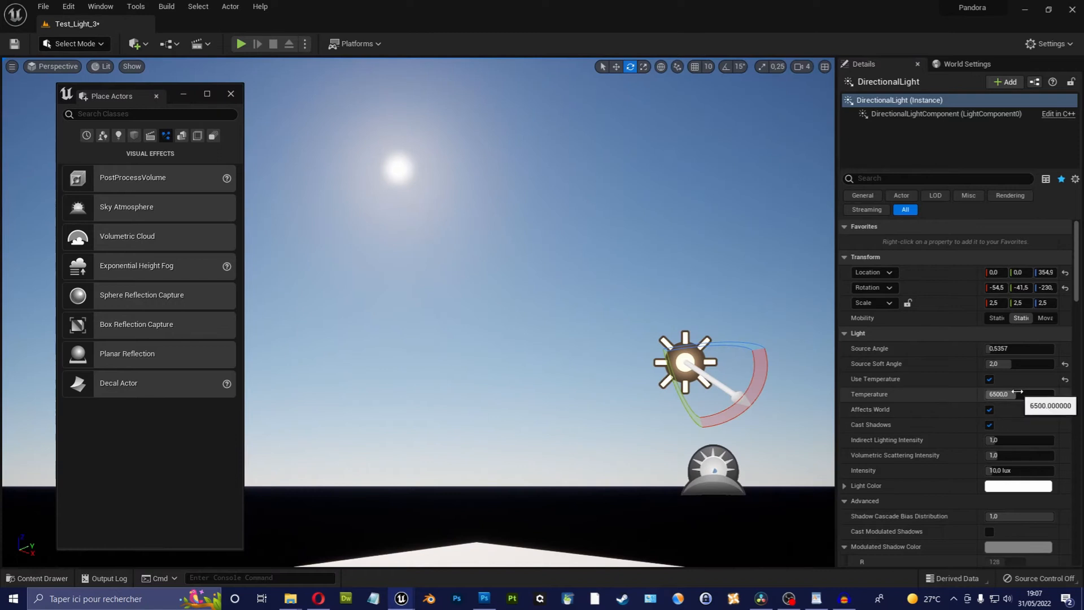
mouse_move(1020, 394)
left_mouse_down()
mouse_move(992, 394)
mouse_move(1017, 394)
left_mouse_up()
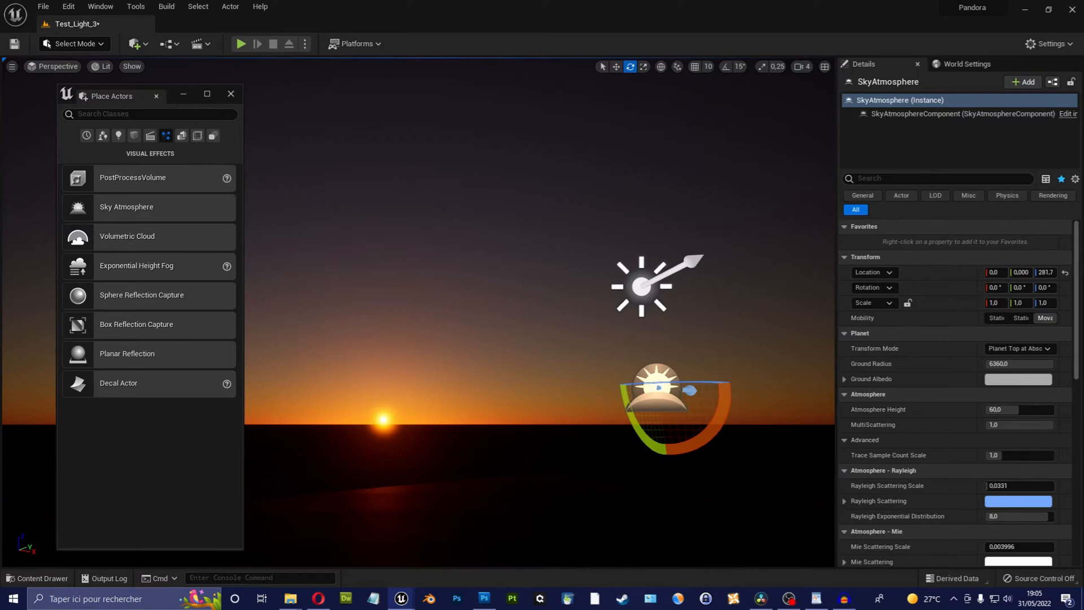
Step: Set the directional light's Source Soft Angle to 2.0, try a Source Angle of 2.32 and reset the Source Angle to default
left_click(641, 287)
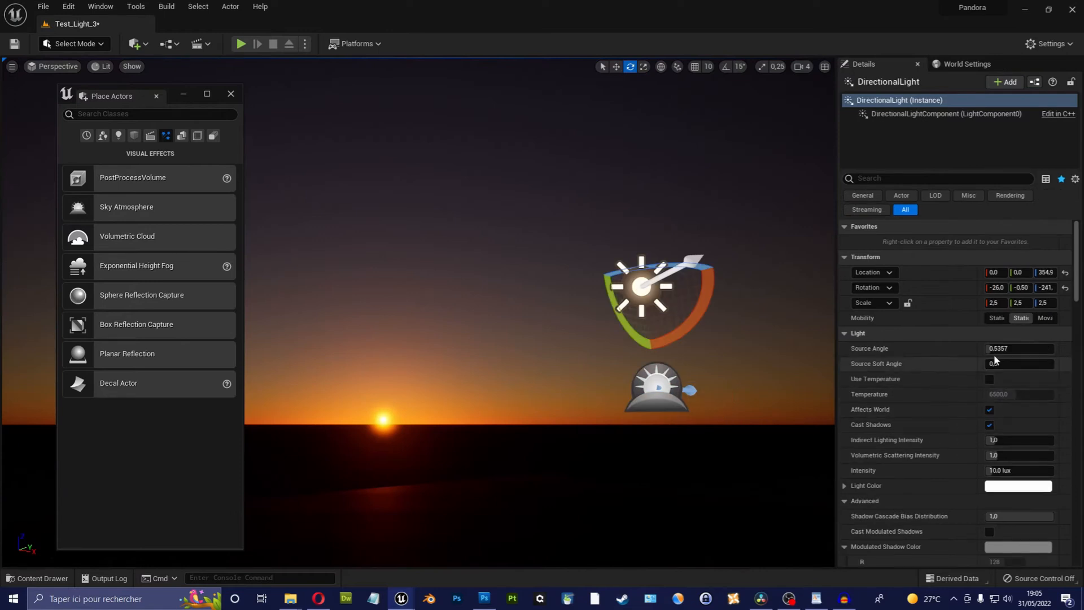
left_click_drag(994, 363, 1016, 348)
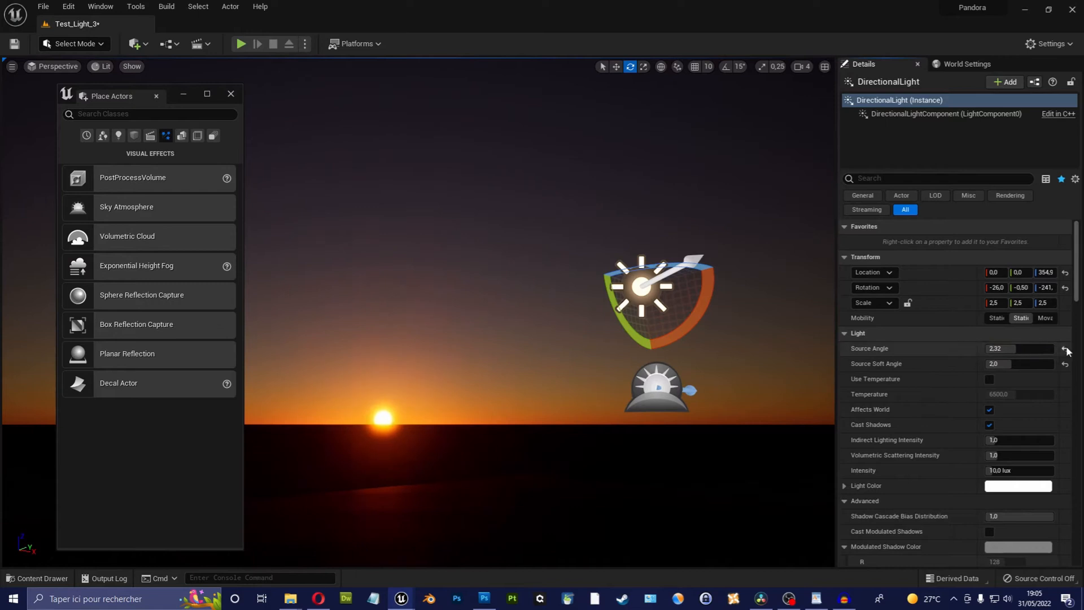
left_click(1065, 349)
Step: Rotate the directional light so the sun rises high above the horizon for a daytime sky
right_click_drag(564, 350, 581, 355)
left_click_drag(643, 309, 622, 372)
right_click_drag(621, 372, 699, 417)
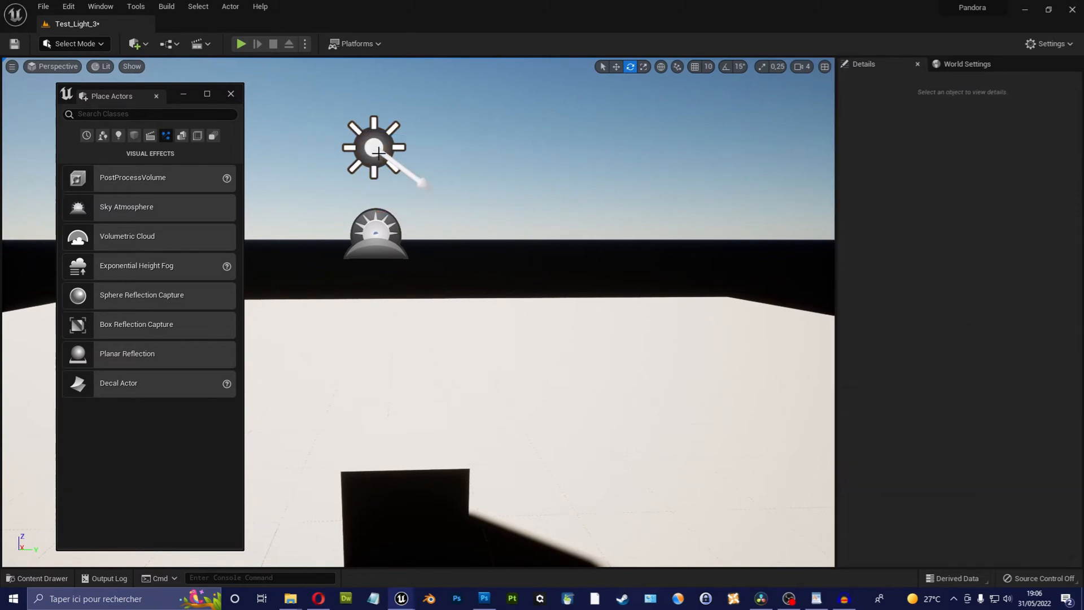
Step: Switch Atmosphere Sun Light off and on again in the directional light's Atmosphere and Cloud settings
left_click_drag(1076, 260, 1082, 353)
scroll(907, 355, "down", 15)
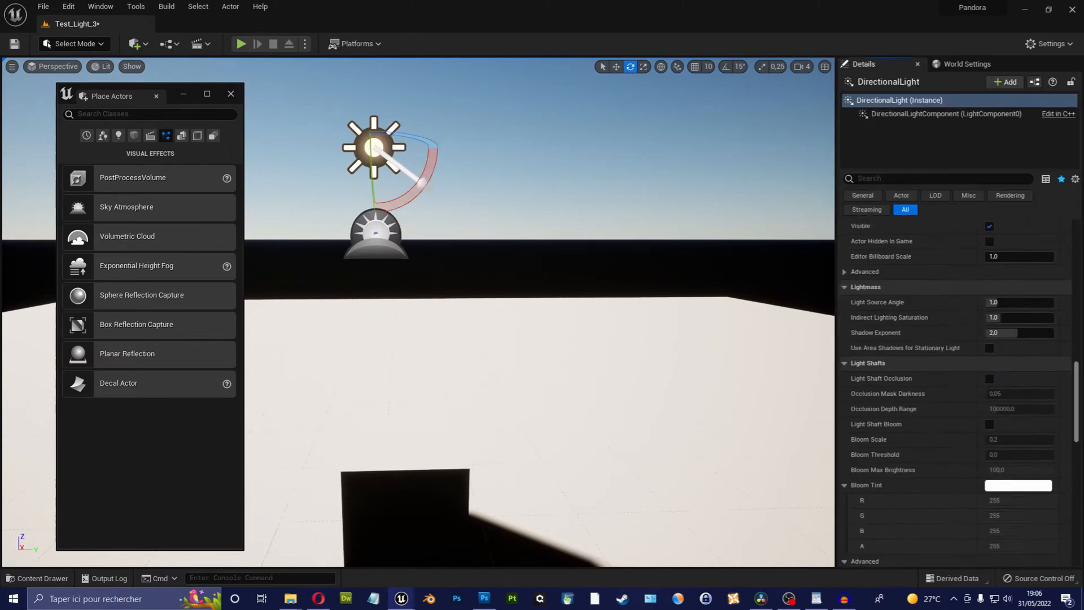
left_click(855, 327)
left_click(855, 326)
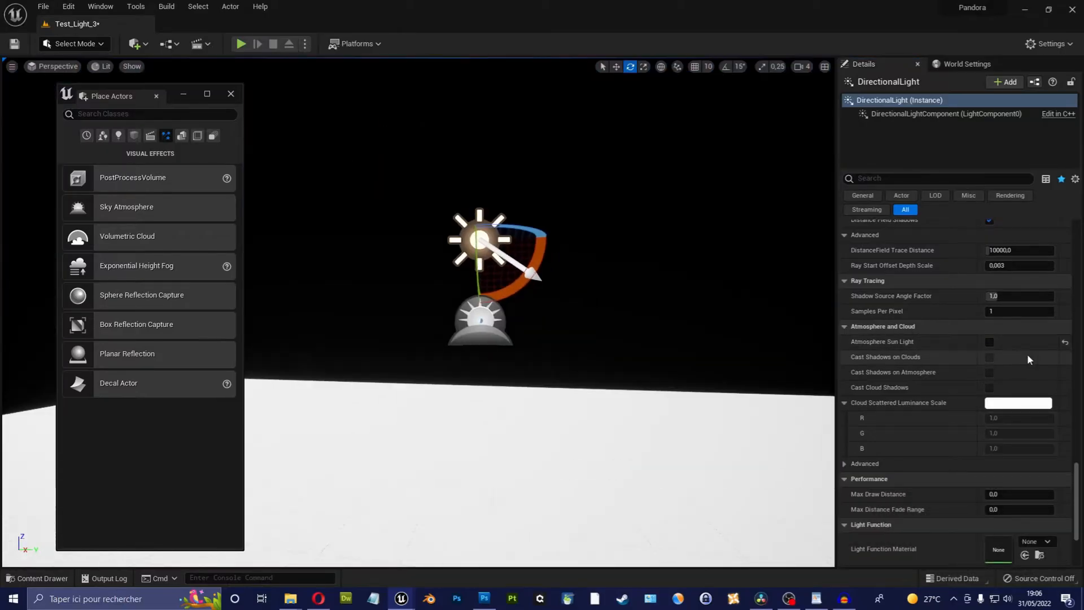
left_click(989, 341)
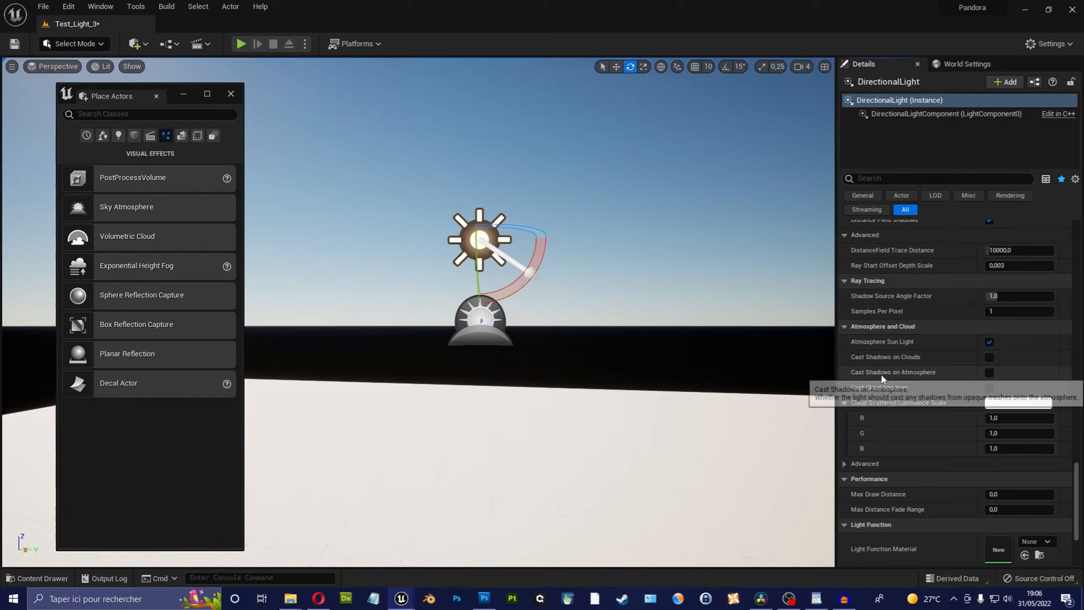
Step: Rotate the directional light with Atmosphere Sun Light on and off to compare how the sky responds
left_click_drag(541, 253, 539, 217)
left_click(989, 341)
left_click_drag(537, 263, 522, 291)
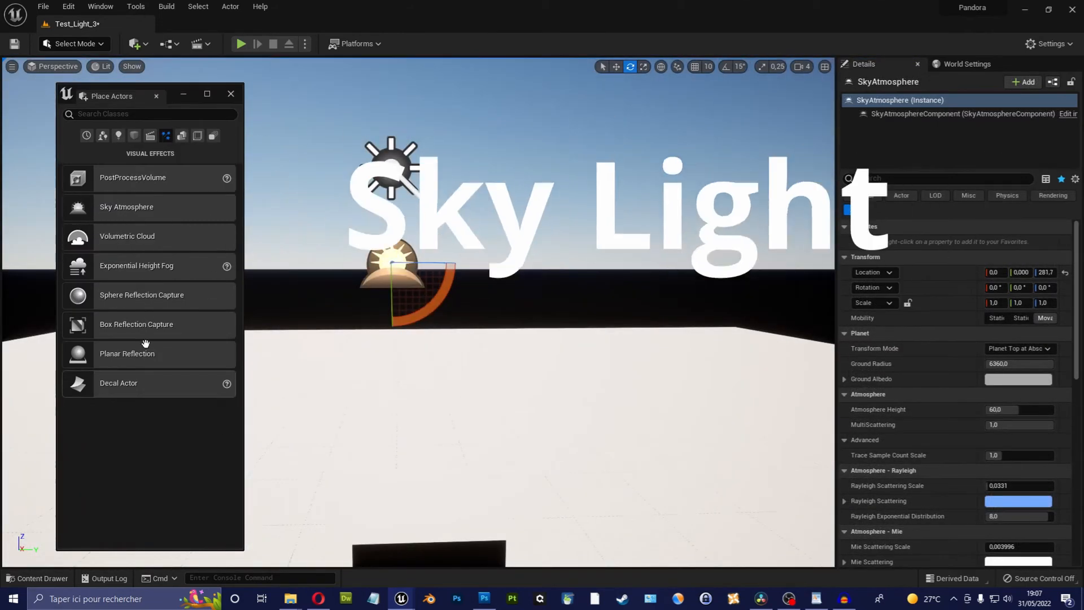
Step: Add a Sky Light actor to the scene and move it next to the cube
left_click(119, 136)
right_click_drag(362, 328, 346, 376)
key("q")
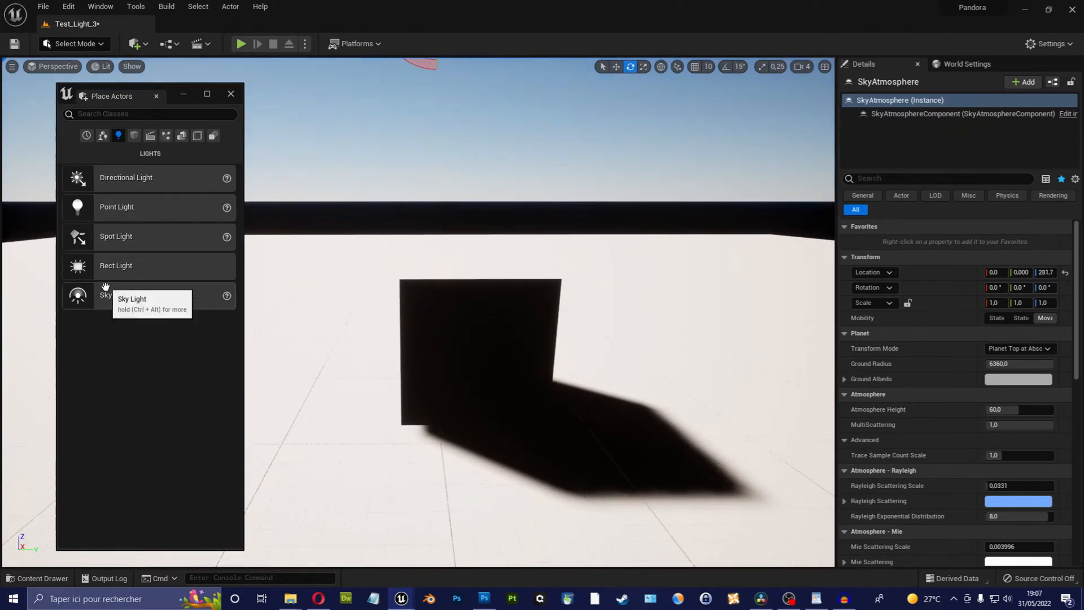
left_click_drag(172, 280, 304, 283)
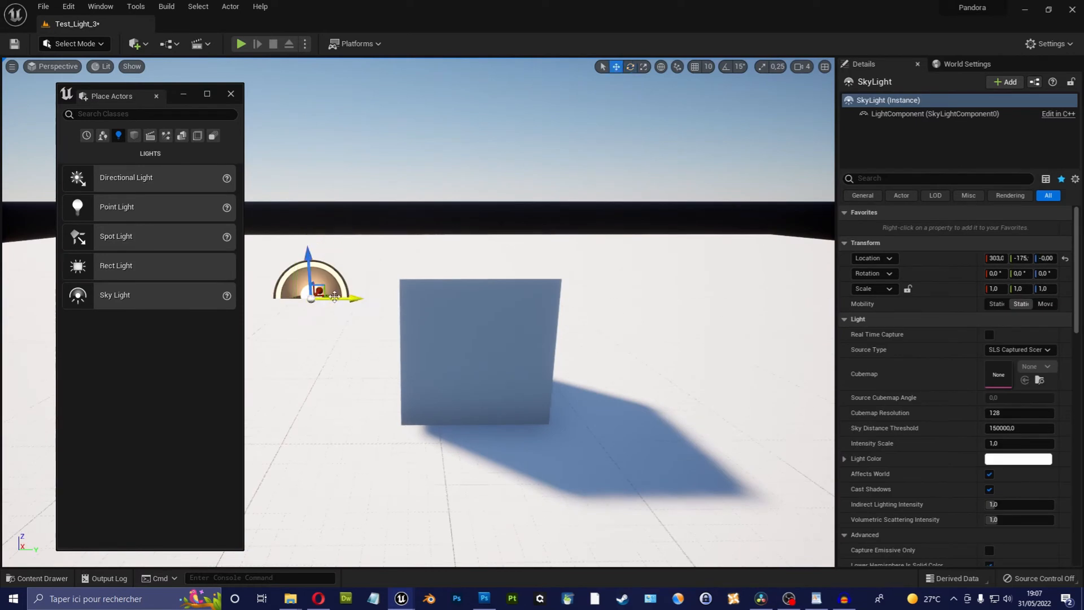
left_click_drag(330, 294, 347, 395)
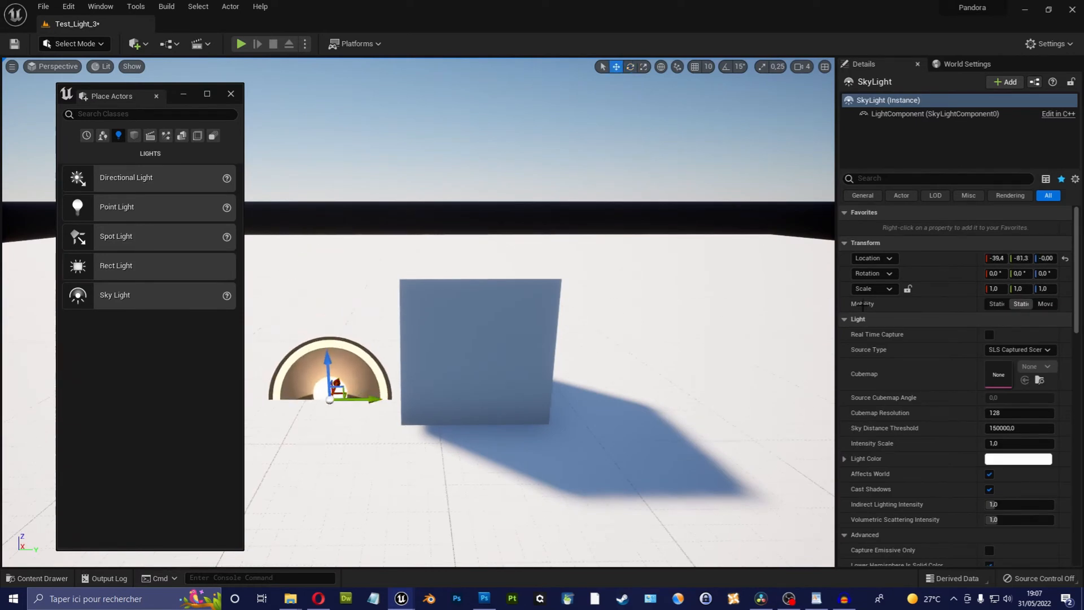
Step: Reset the Sky Light's location to the origin and raise it to about 225.4, under the Sky Atmosphere actor
left_click(1064, 258)
scroll(632, 307, "down", 2)
left_click_drag(445, 295, 446, 94)
right_click_drag(446, 94, 587, 208)
Step: Set the Sky Light's Editor Billboard Scale to 0.5
scroll(1042, 374, "down", 10)
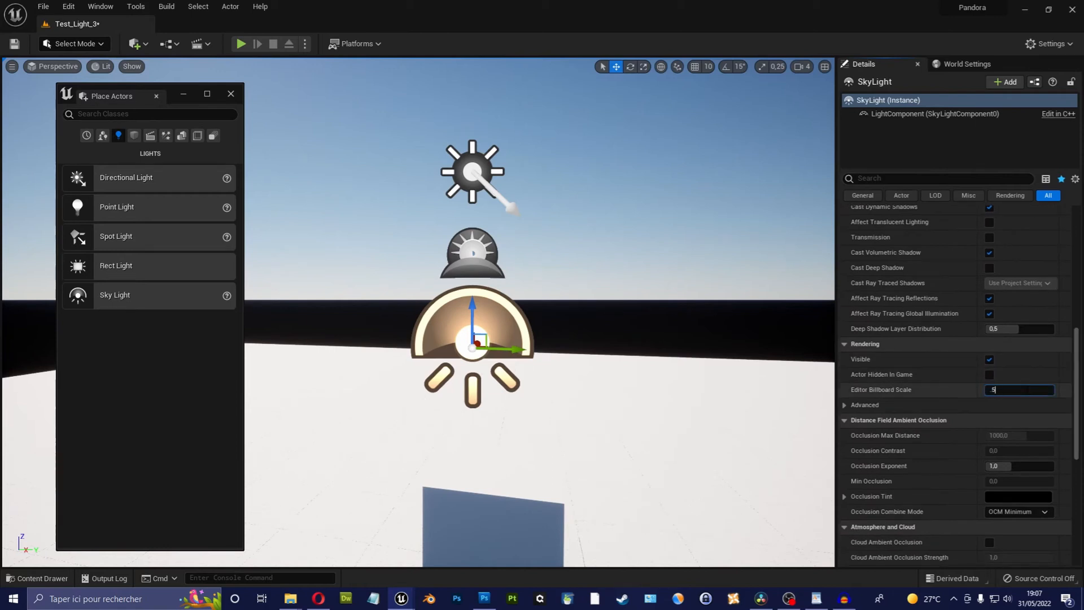
key("Return")
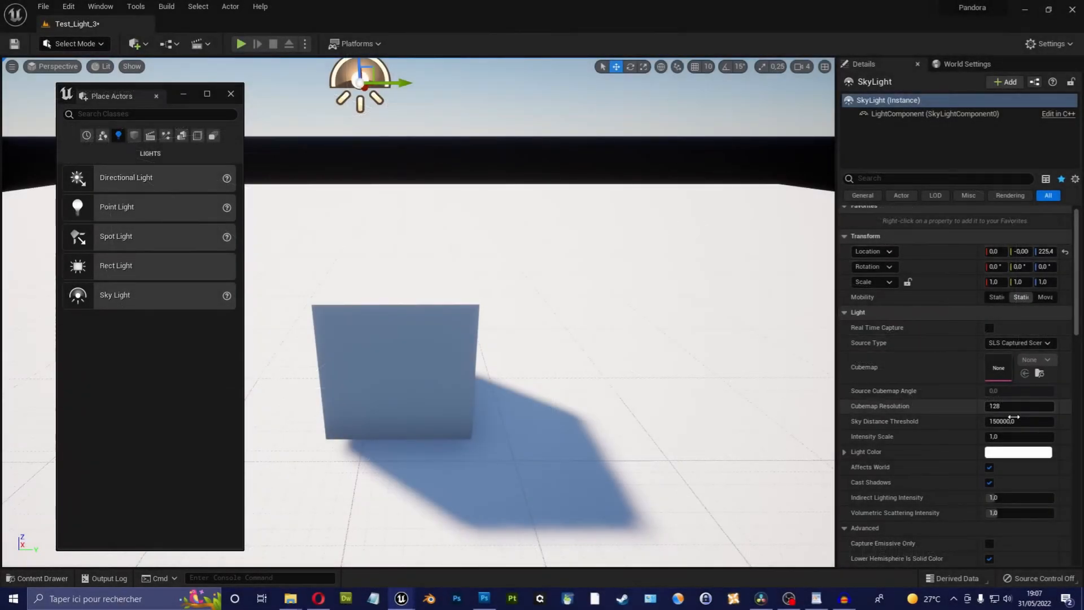
Step: Toggle the Sky Light's Visible option off and on to compare the lighting in the shadows
scroll(1016, 423, "down", 8)
left_click(989, 468)
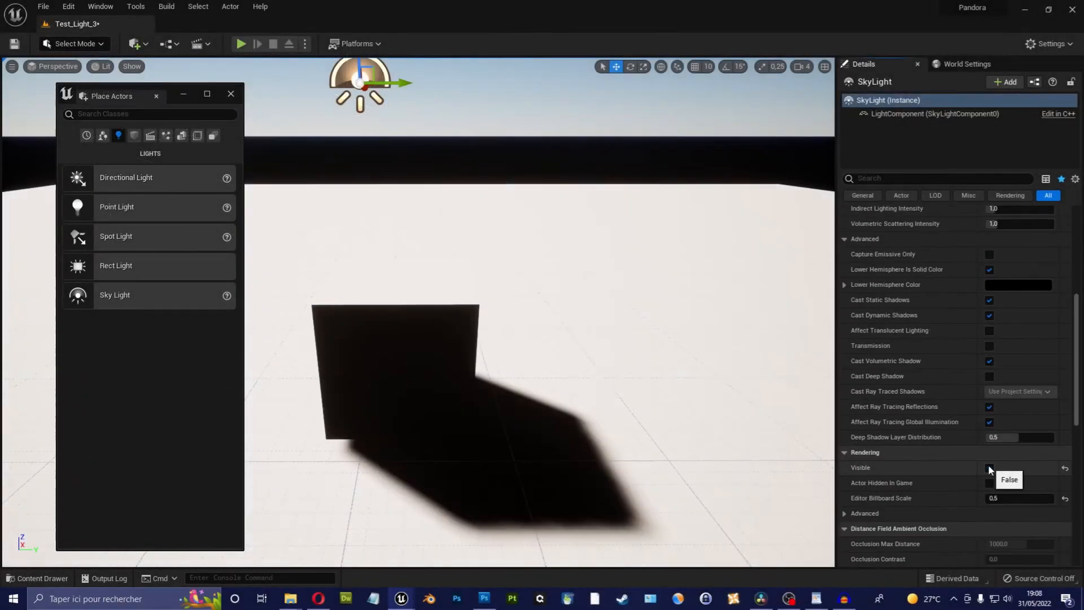
left_click(989, 468)
left_click(988, 468)
left_click(989, 468)
key("f")
scroll(995, 315, "up", 10)
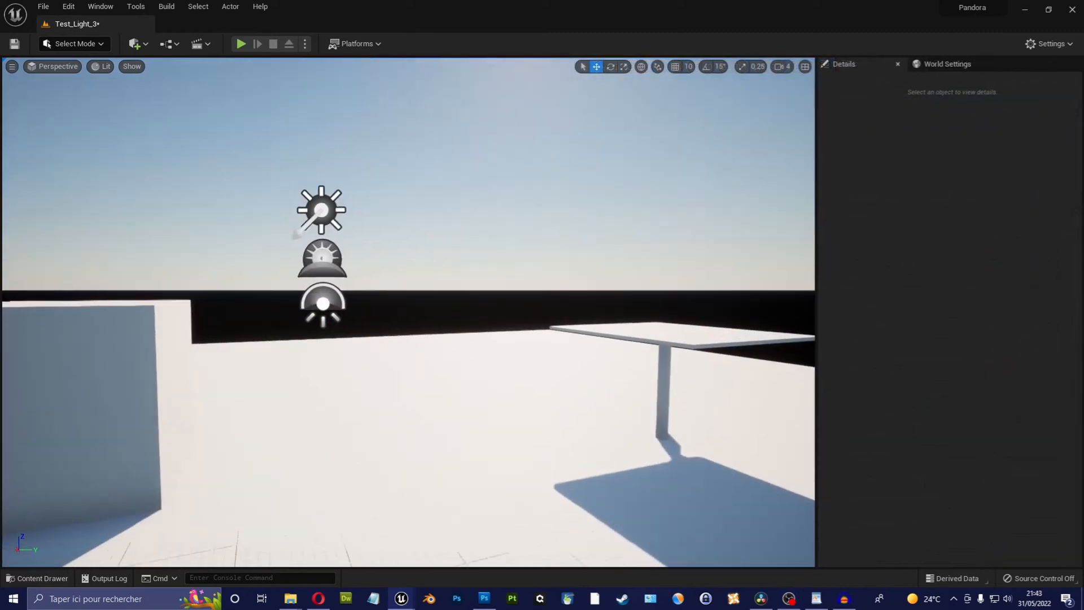
Step: Set the Sky Light's Source Type to SLS Specified Cubemap and assign the HDRI_Epic_Courtyard_Daylight cubemap
left_click(315, 293)
left_click(981, 325)
left_click(1023, 339)
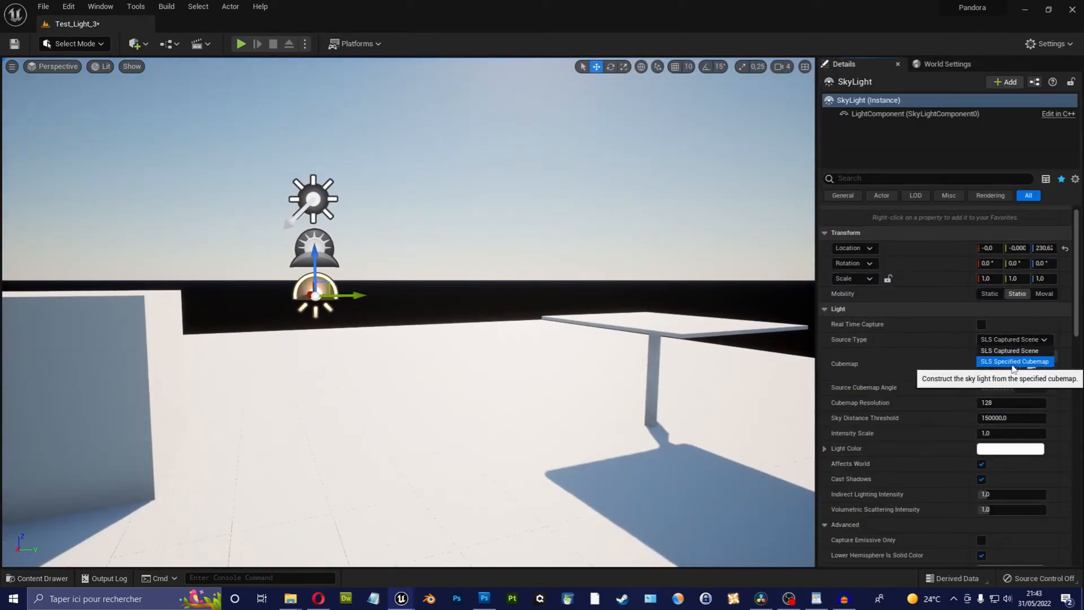
left_click(1013, 361)
left_click(1042, 358)
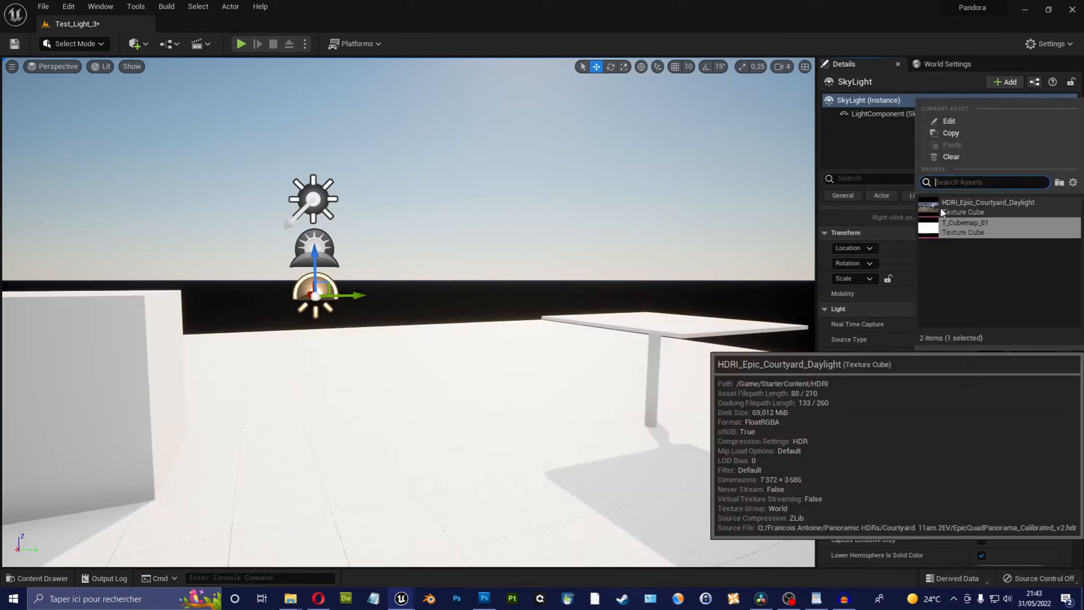
left_click(939, 208)
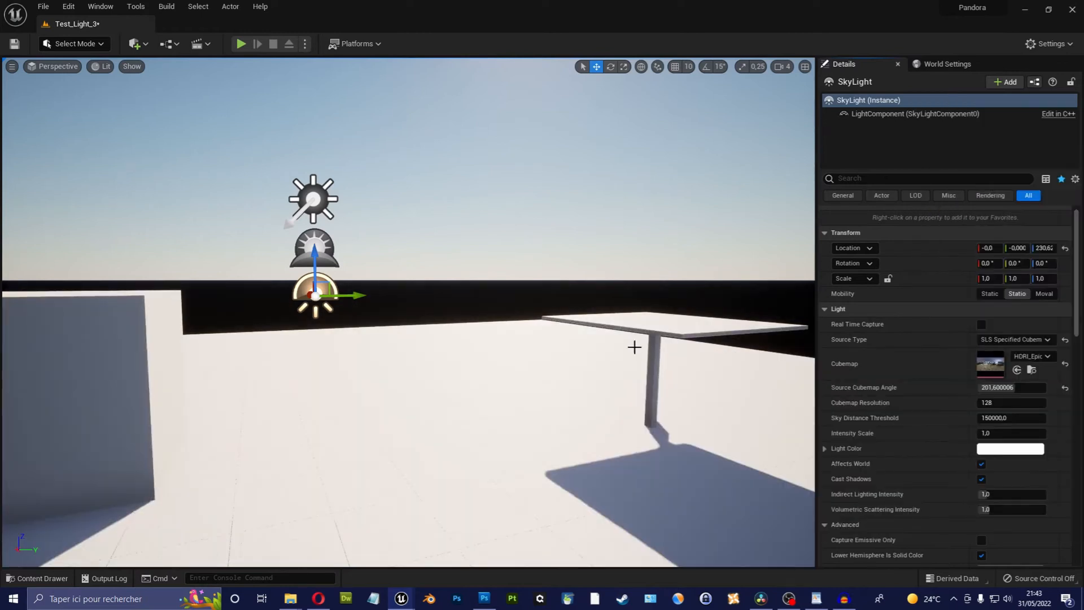
Step: Open the Sky Light's cubemap texture to examine the panorama up close and close it again
right_click_drag(634, 346, 620, 346)
double_click(990, 364)
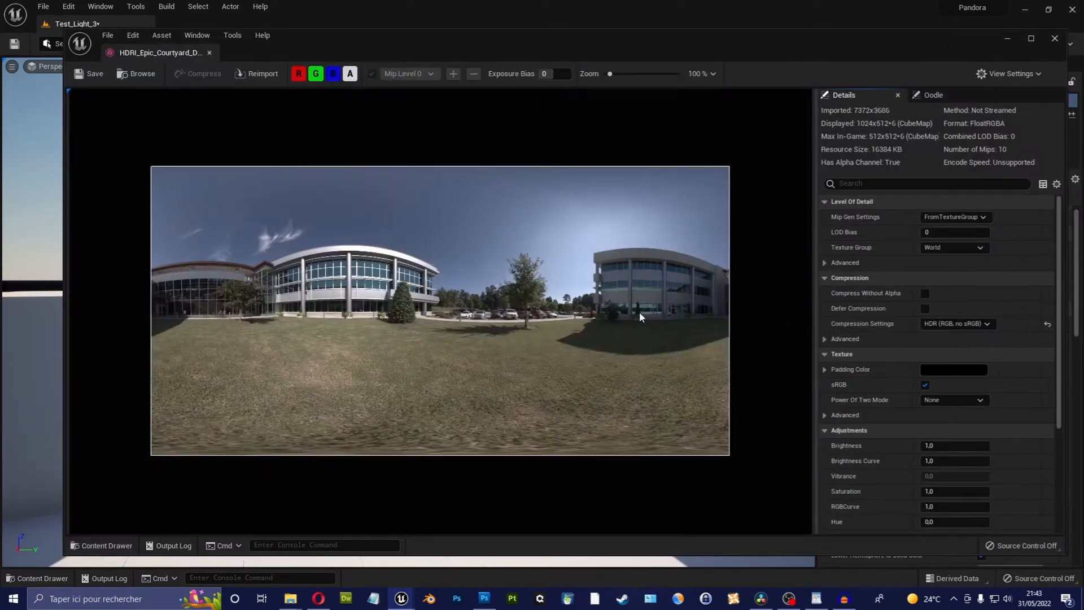
scroll(640, 316, "up", 3)
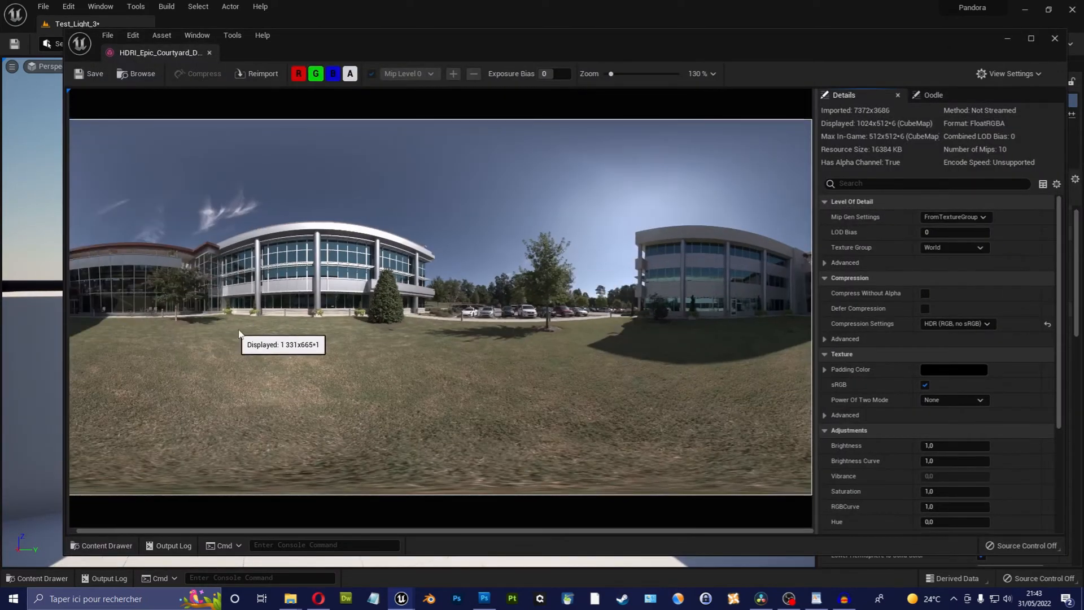
left_click(209, 53)
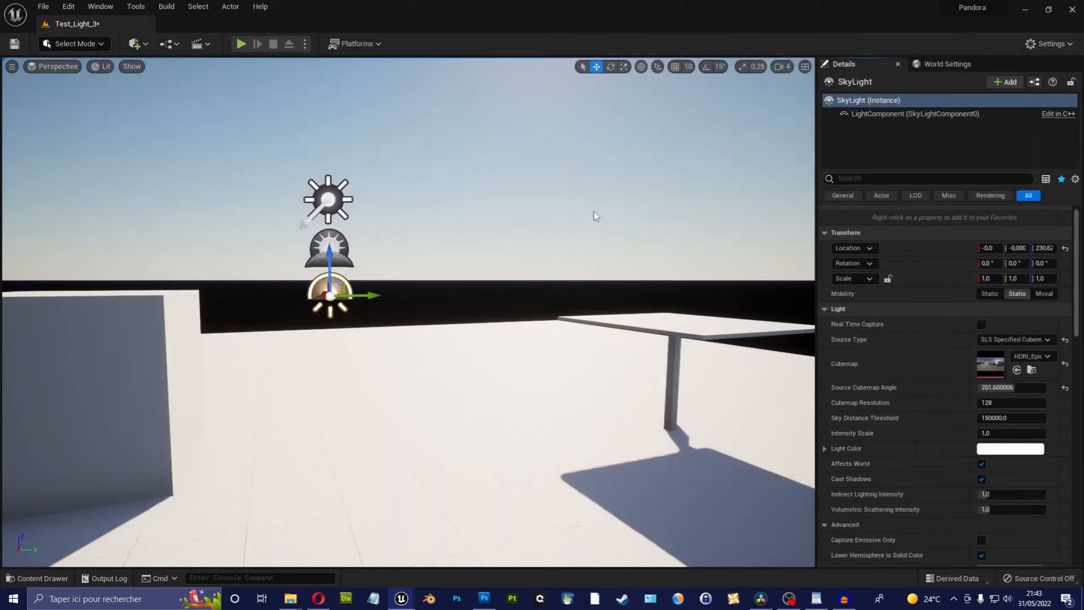
Step: Set the Sky Light's Source Cubemap Angle to about 256.32
left_click_drag(984, 388, 1024, 388)
right_click_drag(635, 339, 581, 356)
mouse_move(1022, 387)
left_mouse_down()
mouse_move(979, 388)
mouse_move(1045, 388)
mouse_move(1025, 388)
left_mouse_up()
right_click_drag(633, 344, 655, 345)
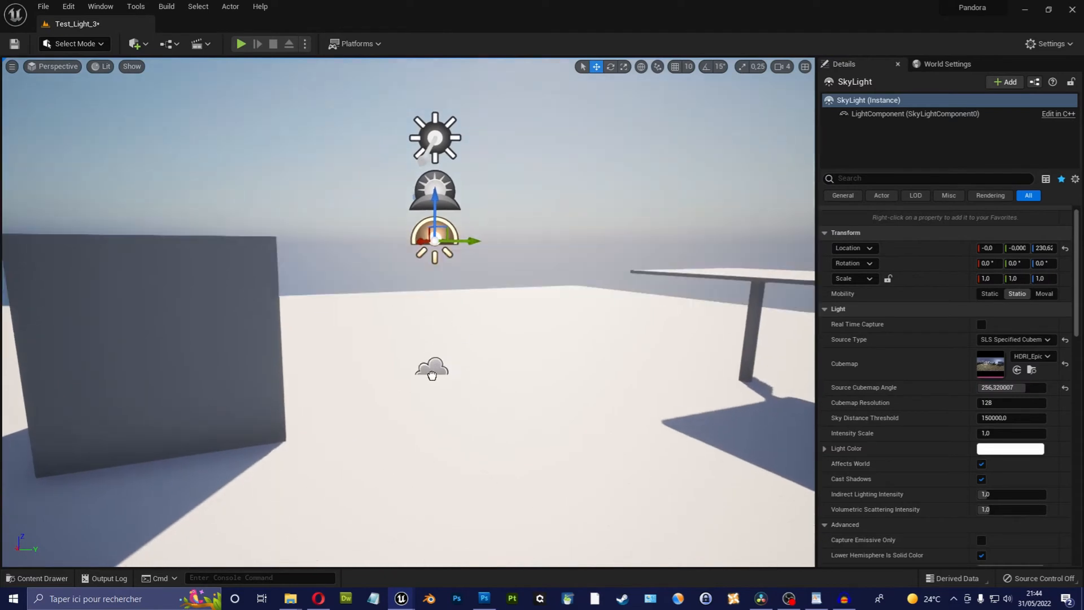
Step: Add an Exponential Height Fog actor below the Sky Light and raise it above the floor
left_click_drag(431, 368, 442, 381)
left_click_drag(443, 340, 443, 297)
scroll(978, 381, "down", 2)
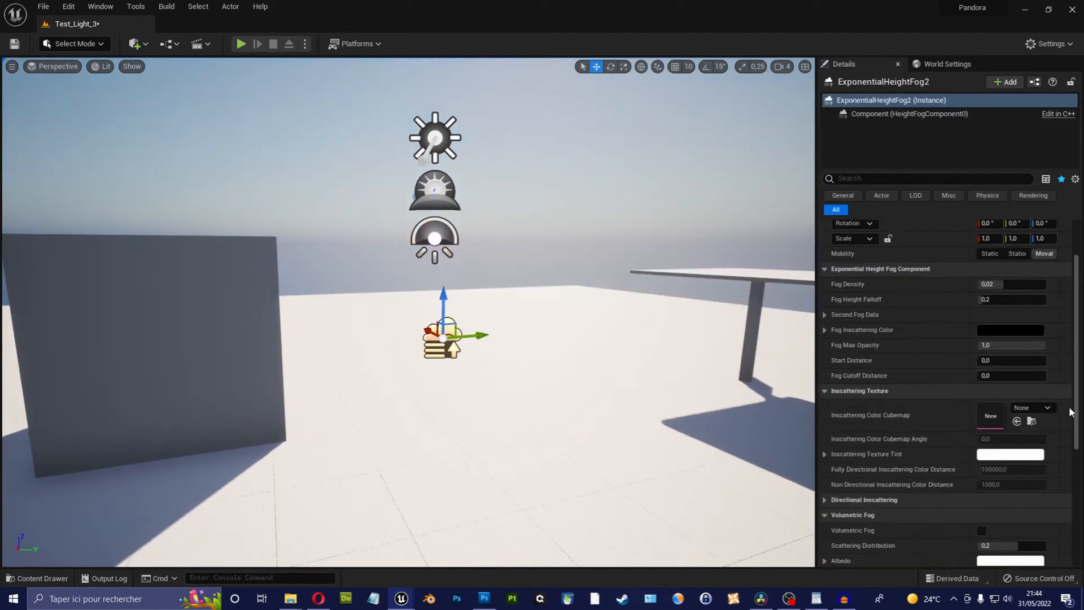
Step: Assign HDRI_Epic_Courtyard_Daylight as the Exponential Height Fog's Inscattering Color Cubemap
left_click(1032, 408)
left_click(638, 317)
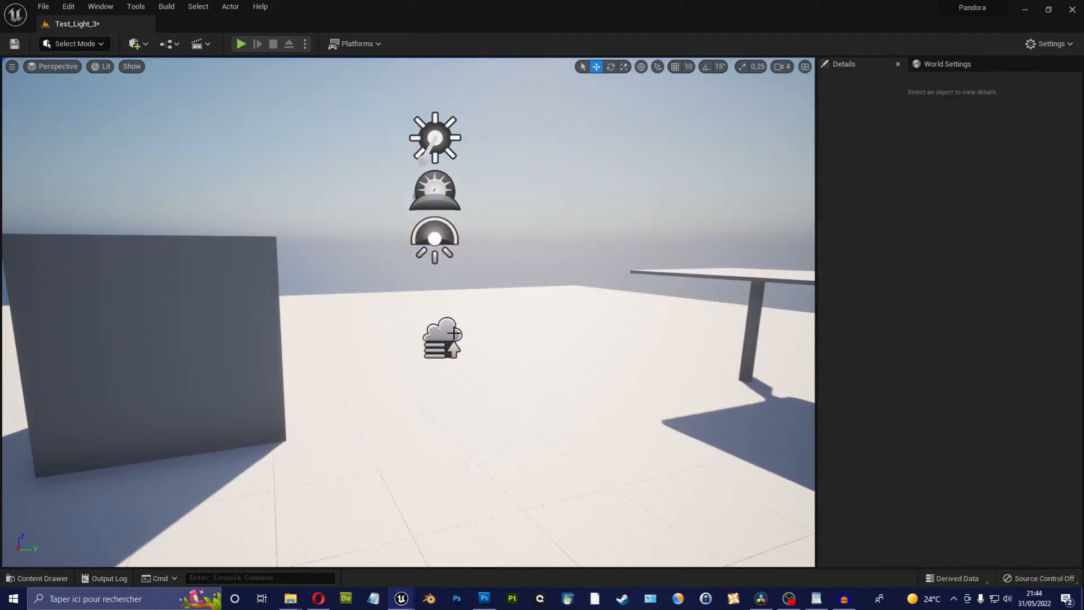
left_click(468, 334)
left_click(1030, 408)
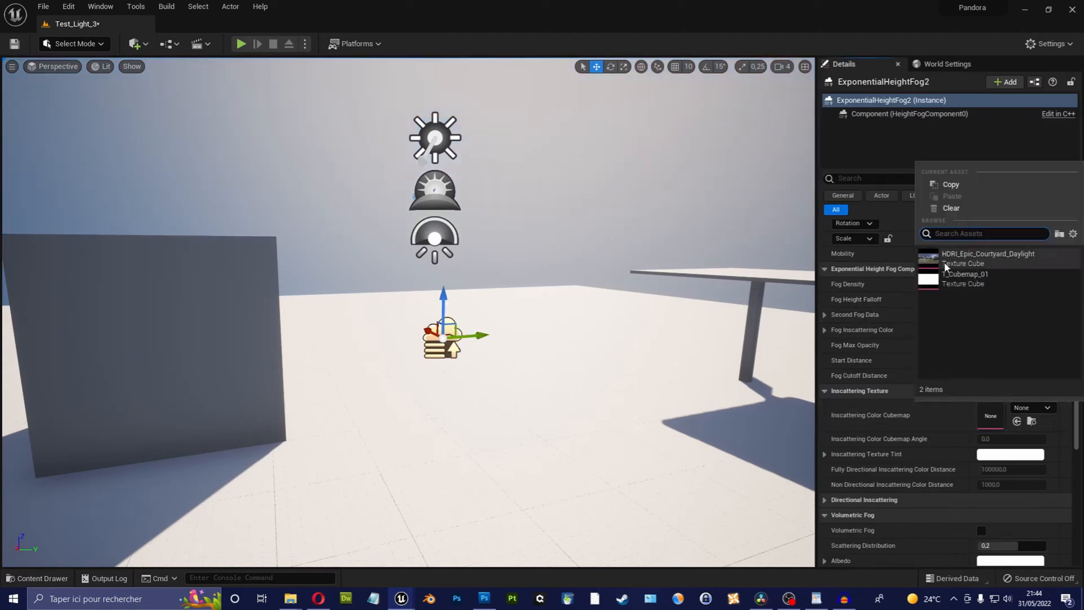
left_click(960, 258)
right_click_drag(407, 313, 242, 304)
Step: Try different Inscattering Color Cubemap Angle values on the height fog, including about 106.56
left_click_drag(1010, 438, 612, 380)
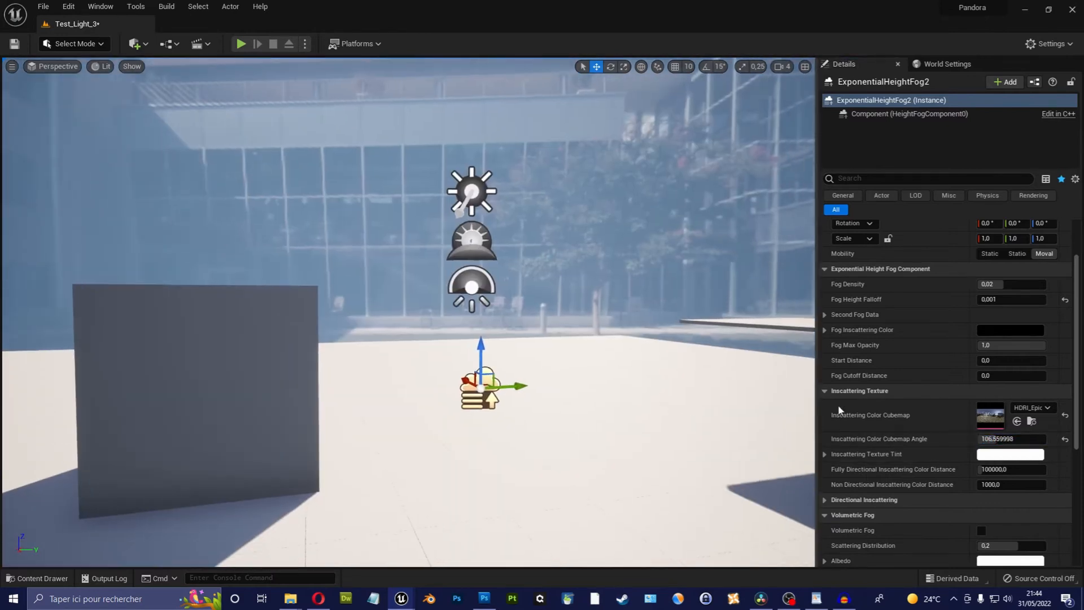
mouse_move(998, 438)
left_mouse_down()
mouse_move(1039, 439)
mouse_move(978, 439)
left_mouse_up()
right_click_drag(471, 311, 471, 310)
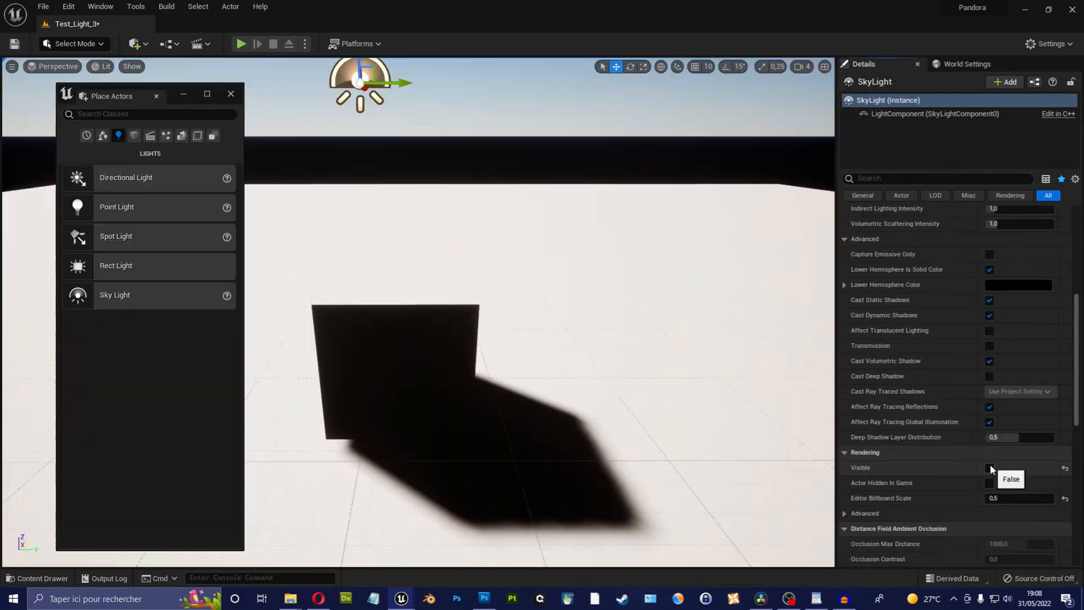
Step: Turn on the Sky Light's Visible option
left_click(989, 468)
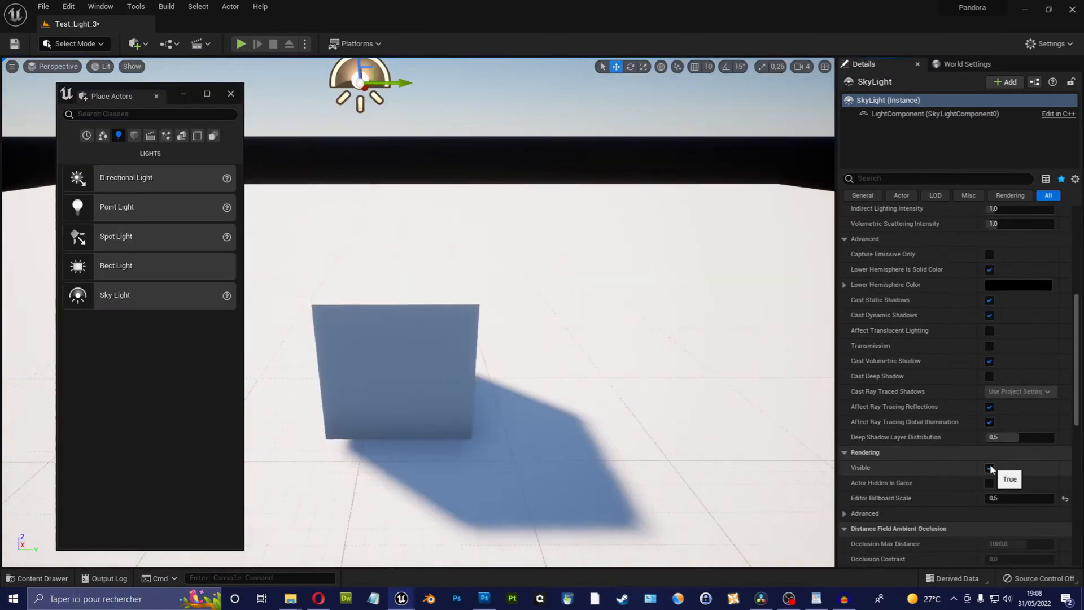
scroll(995, 315, "up", 5)
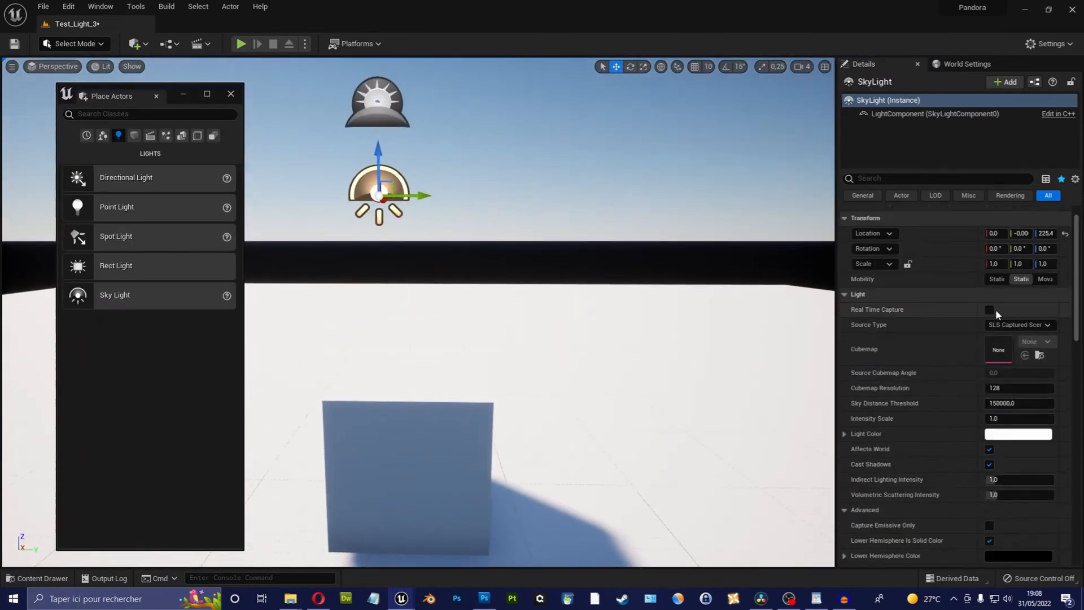
Step: Try higher Intensity Scale values on the Sky Light, such as 2, 3 and 4, and return it to 1
left_click_drag(997, 418, 1030, 417)
type("04,735992")
key("Return")
left_click(1012, 416)
type("12")
key("Return")
type("2")
key("Return")
type("3")
key("Return")
type("5")
key("Return")
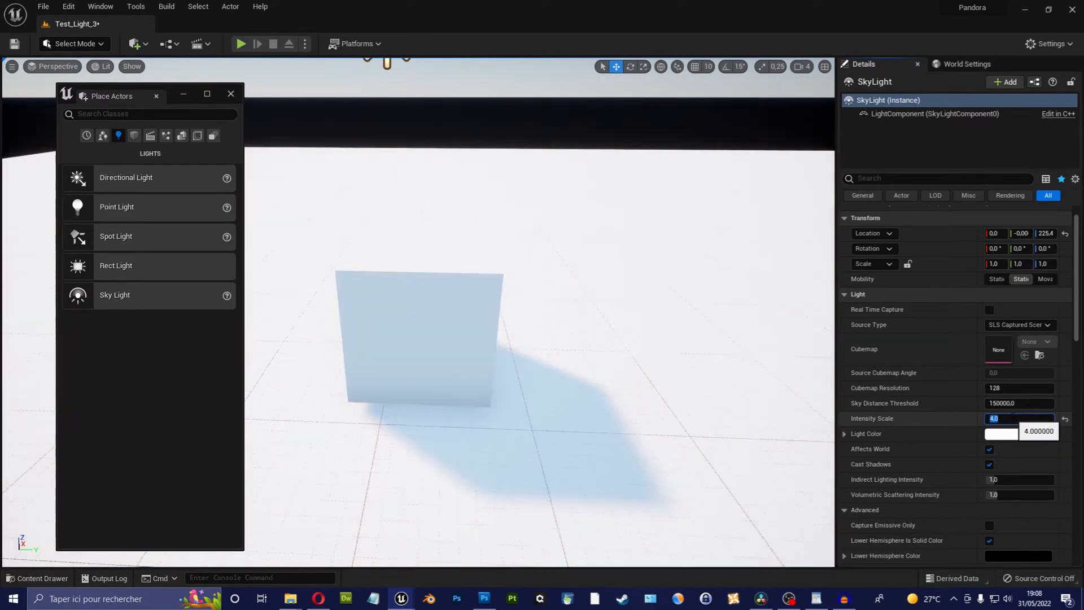
type("1")
key("Return")
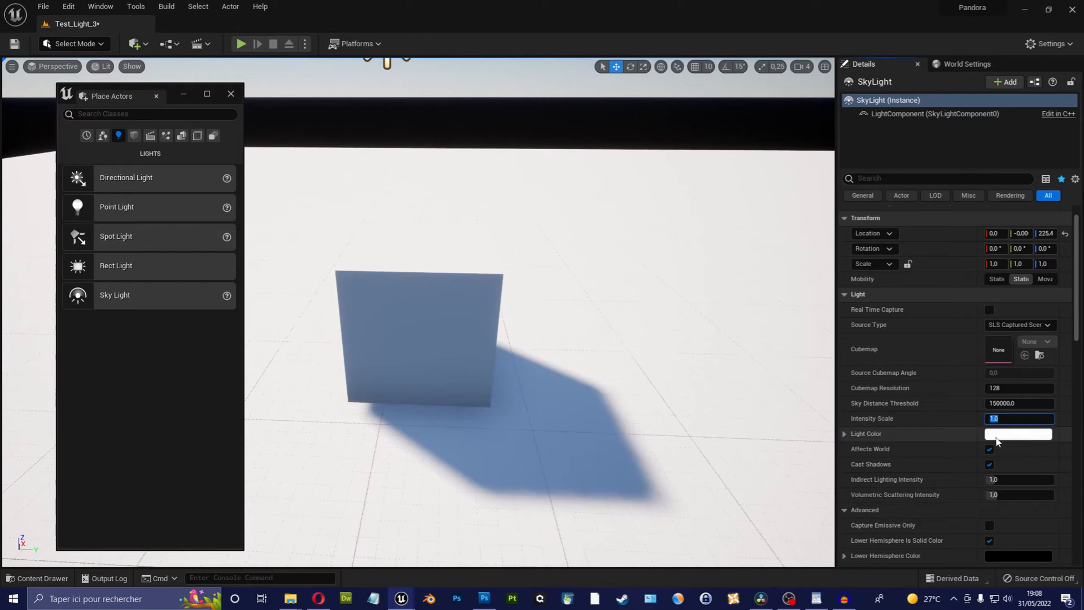
Step: Try a different Light Color for the Sky Light
left_click(1004, 436)
left_click_drag(866, 403, 847, 429)
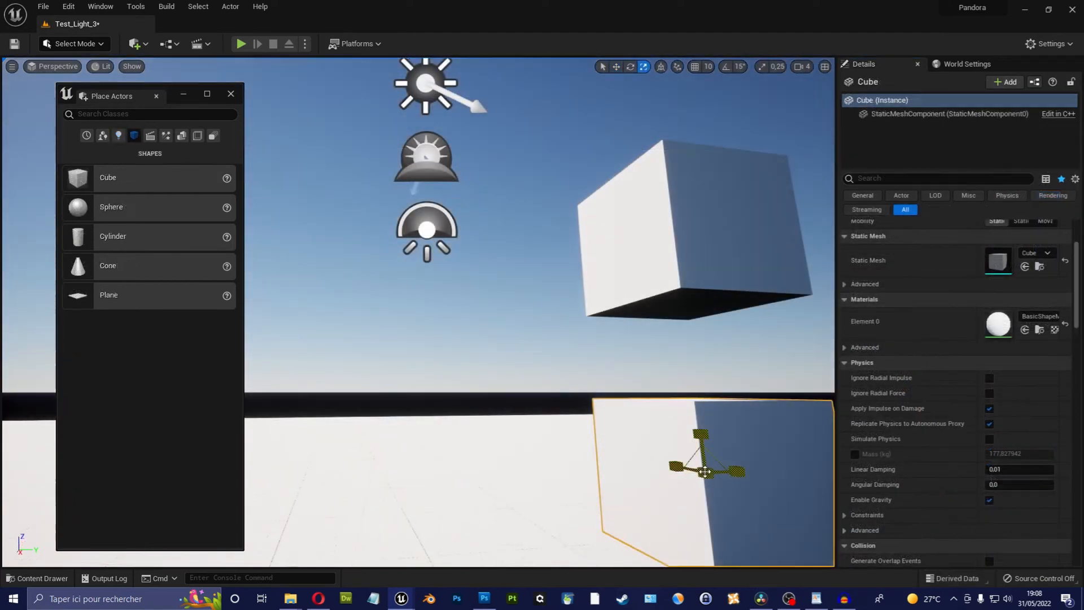
Step: Scale the lower cube into a tall thin post and flatten the upper cube into a slab above it
left_click_drag(701, 434, 702, 373)
left_click_drag(705, 472, 680, 516)
left_click(668, 282)
left_click_drag(673, 209, 680, 255)
key("w")
right_click_drag(669, 266, 686, 243)
left_click(668, 262)
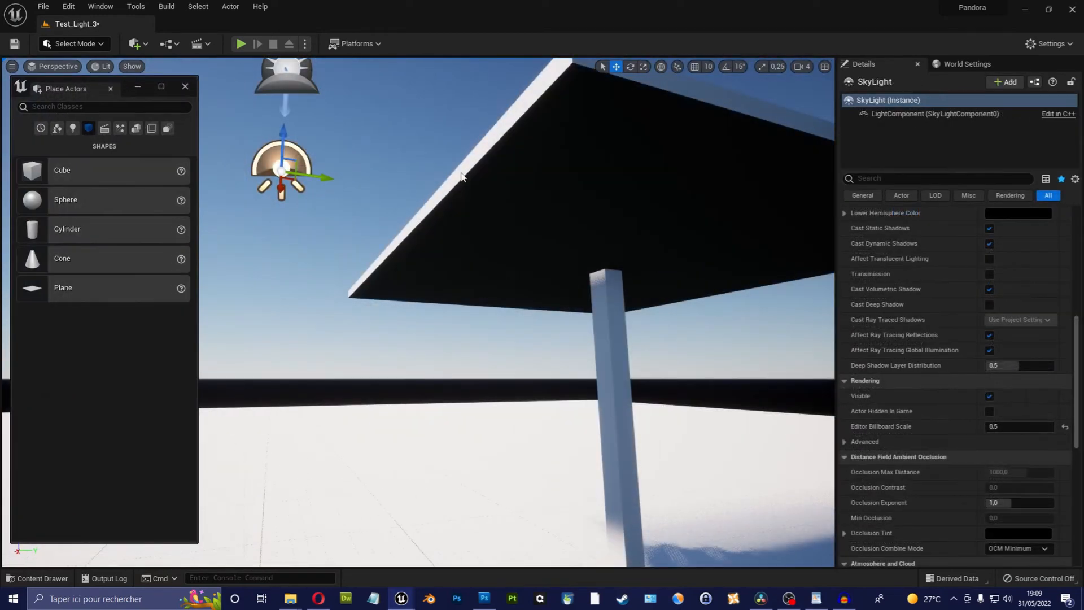
Step: Try a dark bluish-grey Lower Hemisphere Color on the Sky Light and discard it
scroll(1061, 351, "up", 5)
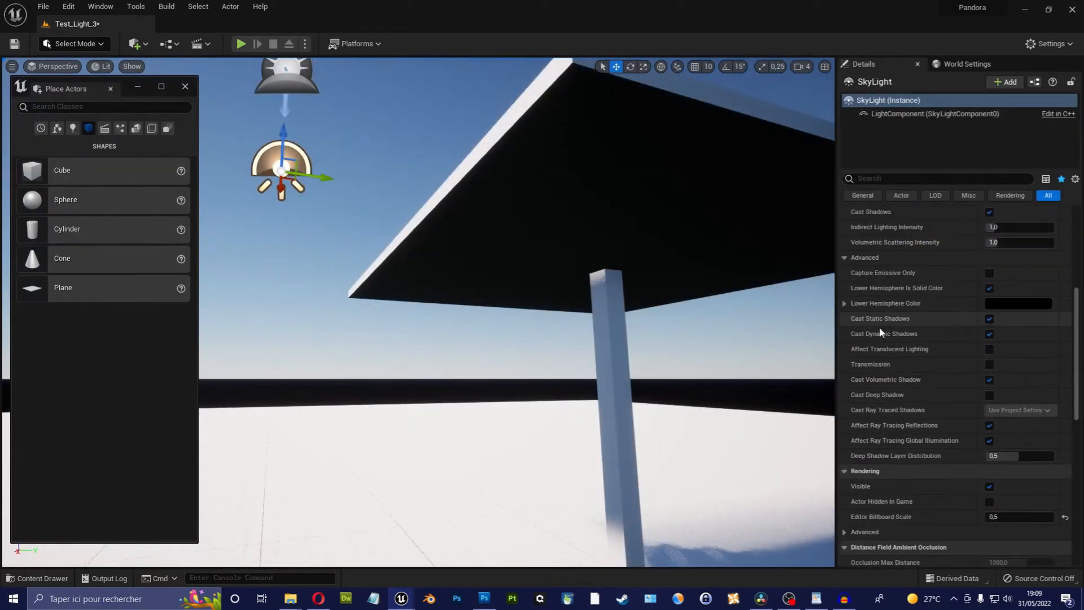
left_click(997, 305)
mouse_move(920, 432)
left_mouse_down()
mouse_move(920, 404)
mouse_move(920, 429)
left_mouse_up()
left_click_drag(819, 384, 814, 375)
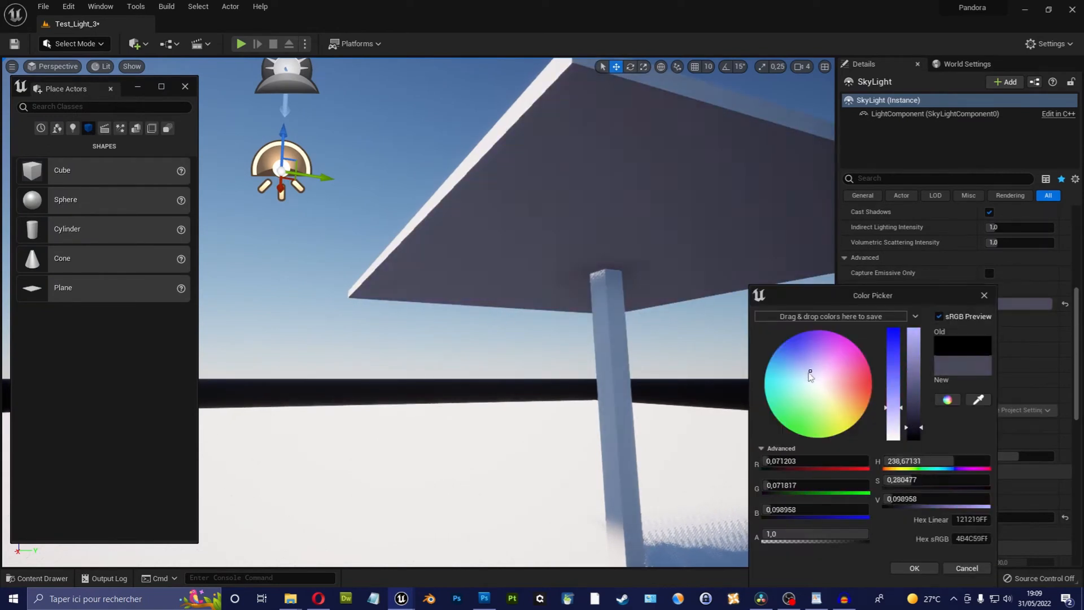
left_click(956, 569)
Step: Set the Sky Light's Lower Hemisphere Color to a neutral medium grey
left_click(997, 304)
mouse_move(928, 429)
left_mouse_down()
mouse_move(927, 415)
mouse_move(928, 427)
left_mouse_up()
left_click(925, 568)
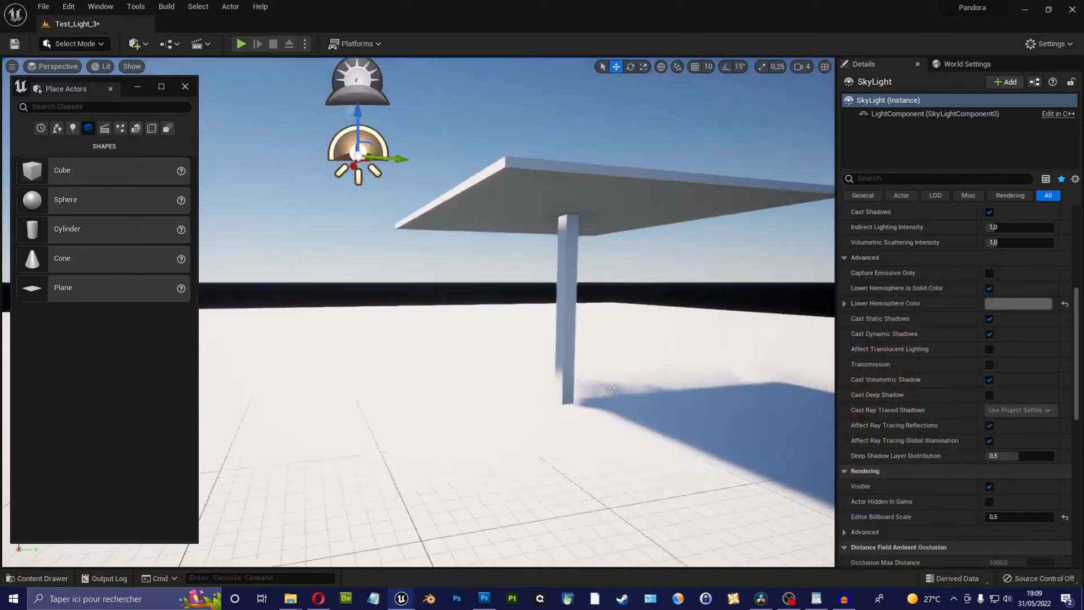
mouse_move(564, 339)
right_mouse_down()
mouse_move(571, 350)
mouse_move(508, 346)
mouse_move(587, 356)
mouse_move(564, 359)
right_mouse_up()
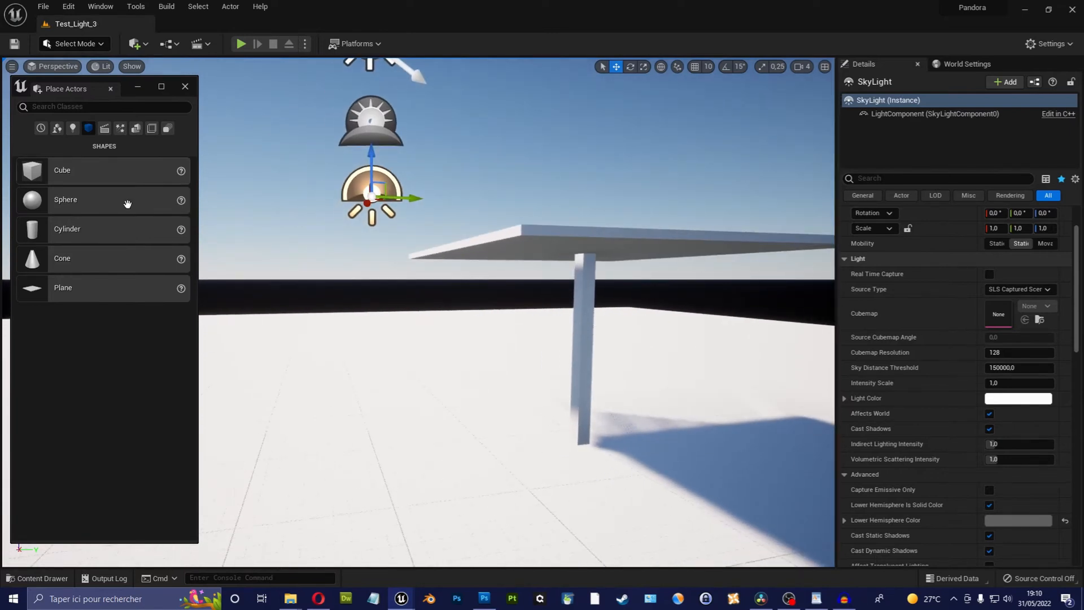
Step: Add an Exponential Height Fog actor, reset its location and raise it to a height of about 163.2 below the Sky Light
right_click_drag(361, 282, 322, 264)
left_click(121, 128)
left_click_drag(93, 258, 438, 405)
left_click_drag(437, 405, 437, 406)
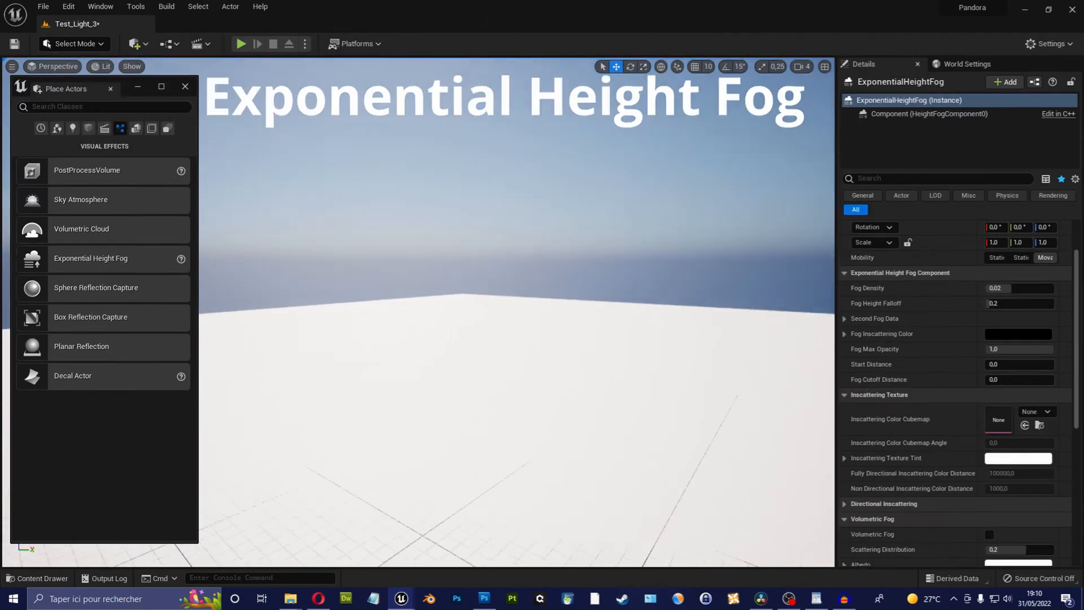
mouse_move(672, 440)
right_mouse_down()
mouse_move(688, 438)
mouse_move(673, 441)
mouse_move(674, 455)
right_mouse_up()
scroll(1061, 243, "up", 3)
left_click(1064, 273)
left_click_drag(593, 485, 593, 483)
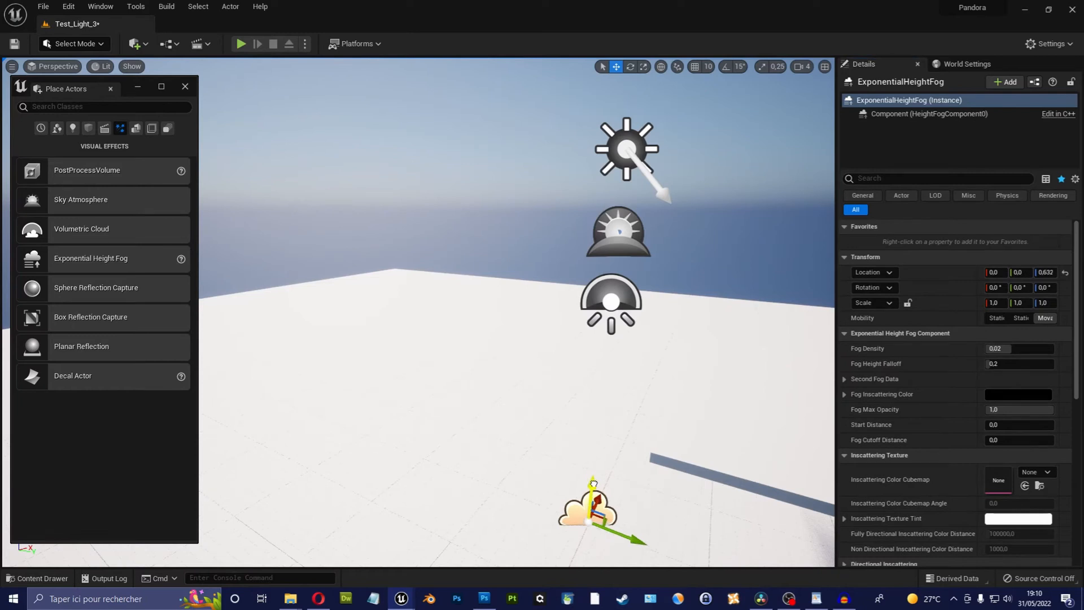
Step: Switch the height fog off and on again to compare its effect on the horizon
scroll(996, 420, "down", 10)
left_click(990, 425)
left_click(990, 426)
right_click_drag(695, 389, 562, 346)
right_click_drag(801, 406, 734, 392)
Step: Try raising the height fog's Fog Density to about 0.0476 and restore its default
scroll(923, 395, "up", 10)
left_click_drag(1010, 348, 1053, 348)
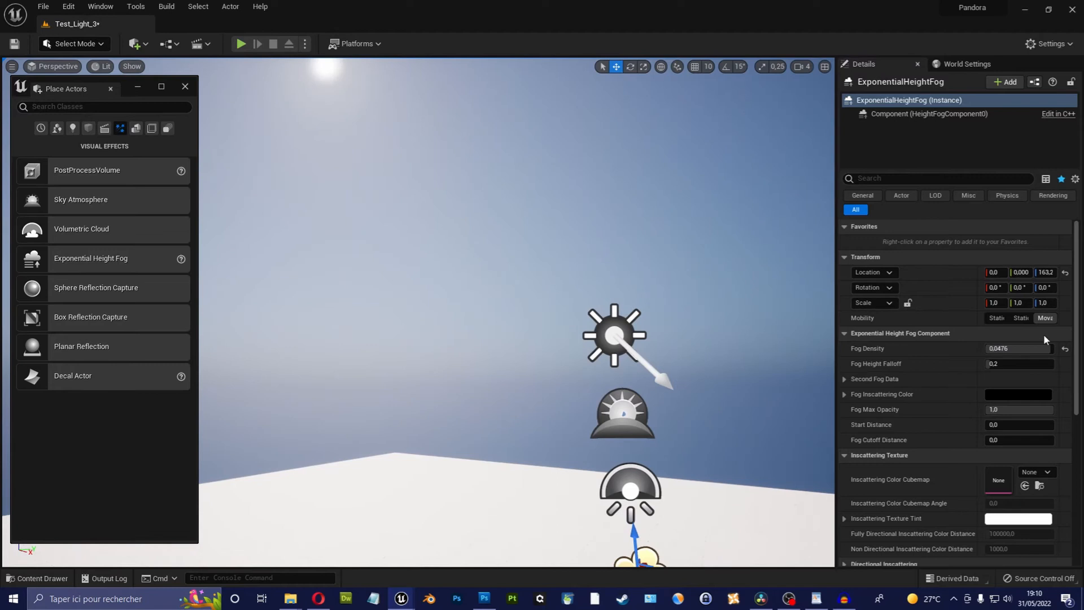
left_click(1010, 363)
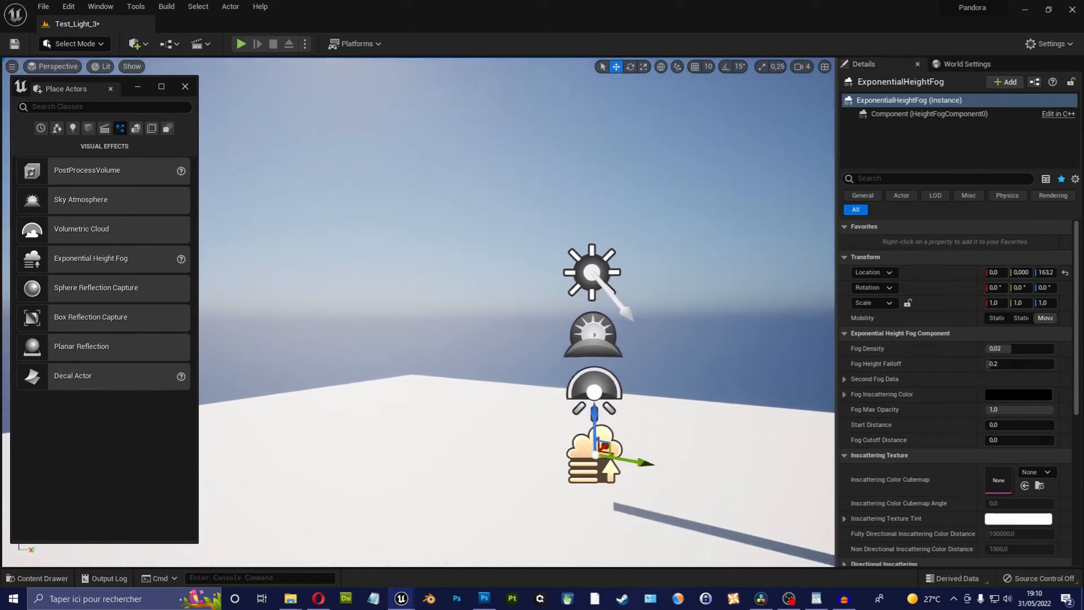
Step: Try a different Fog Inscattering Color on the height fog and discard it
left_click(1024, 394)
left_click_drag(919, 391, 921, 357)
mouse_move(943, 360)
left_mouse_down()
mouse_move(949, 375)
mouse_move(927, 345)
left_mouse_up()
left_click(973, 569)
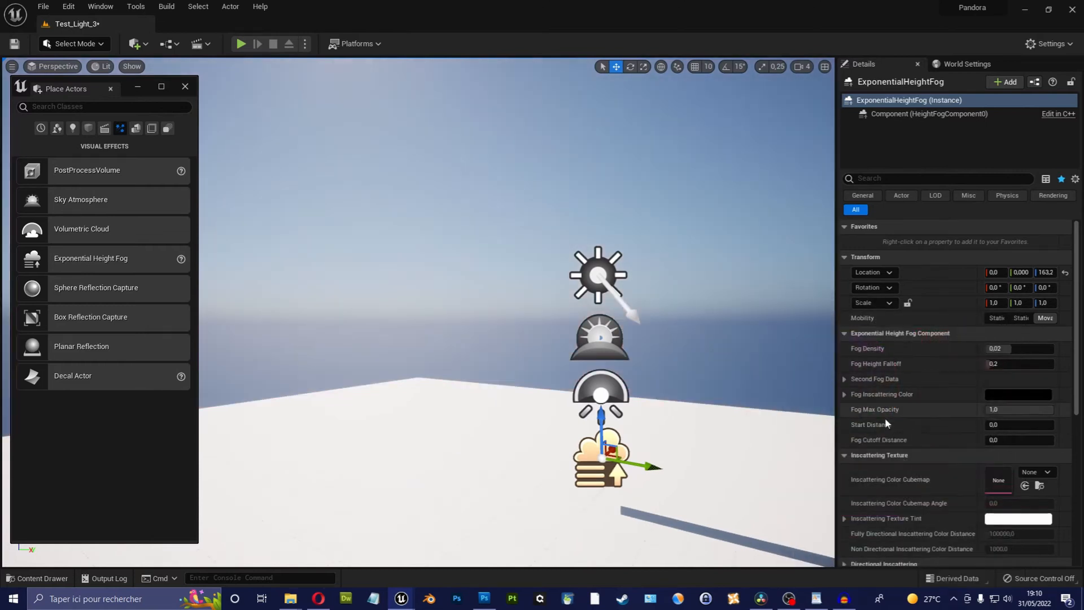
Step: Add a Volumetric Cloud actor below the height fog and raise it to a height of about 88.04
right_click_drag(730, 366, 782, 403)
key("w")
key("s")
key("w")
key("s")
key("w")
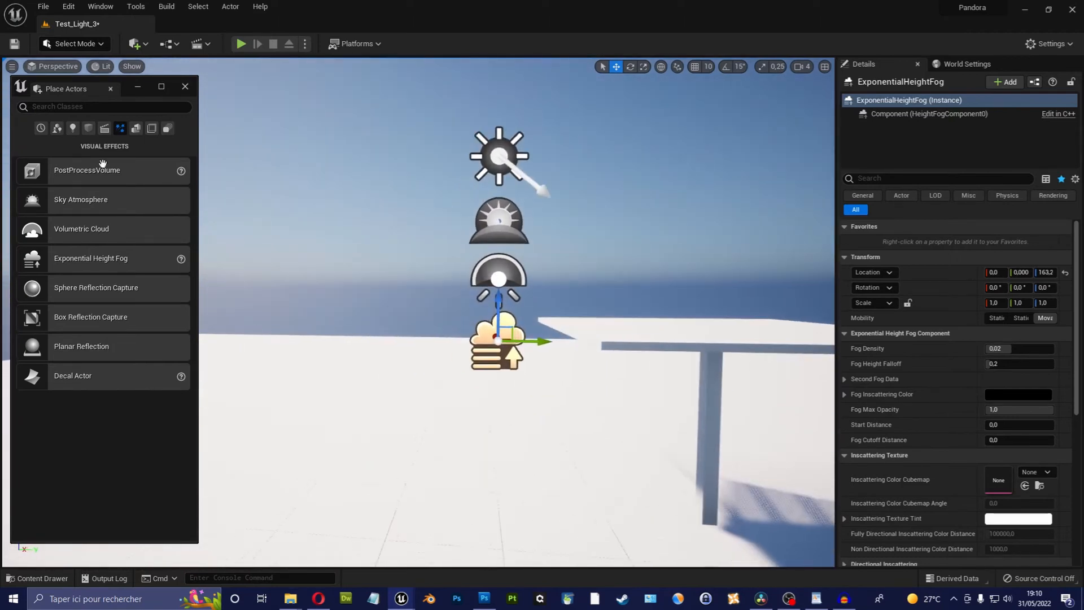
left_click_drag(76, 238, 496, 466)
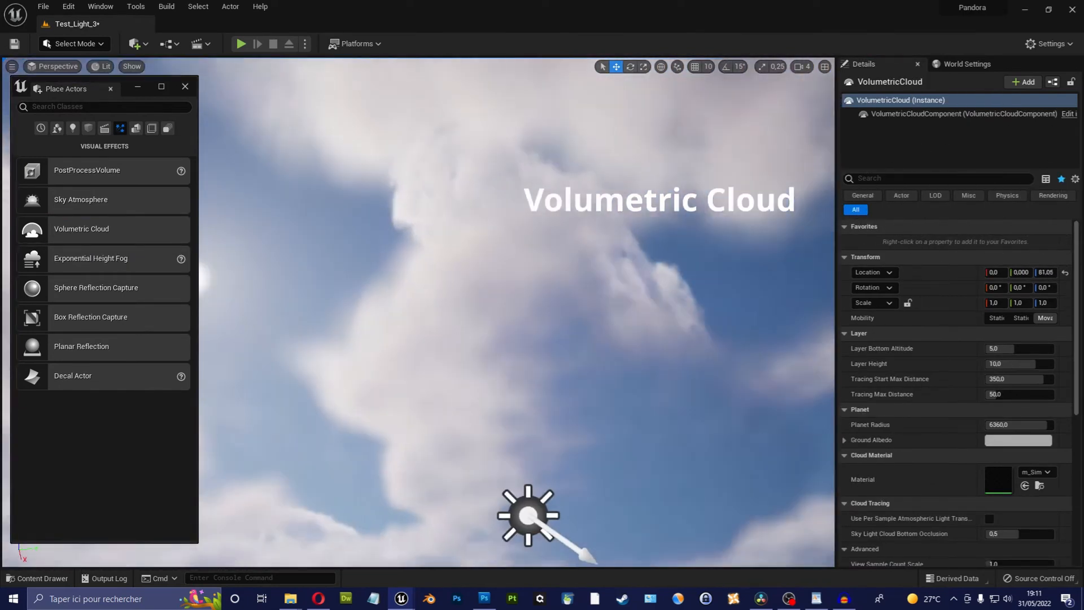
right_click_drag(541, 316, 564, 418)
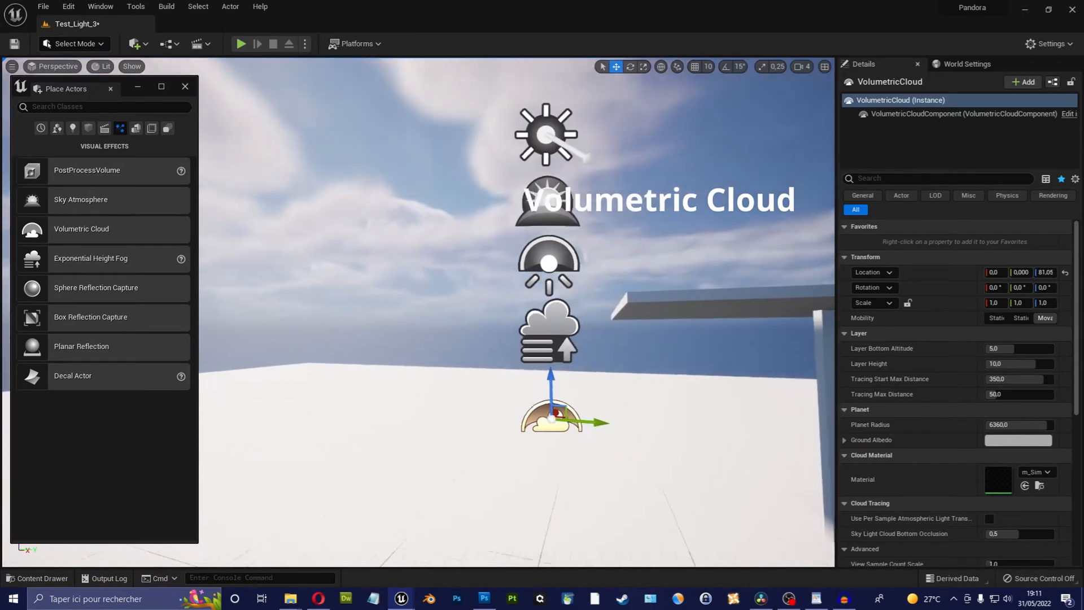
left_click_drag(546, 374, 546, 369)
right_click_drag(706, 339, 663, 319)
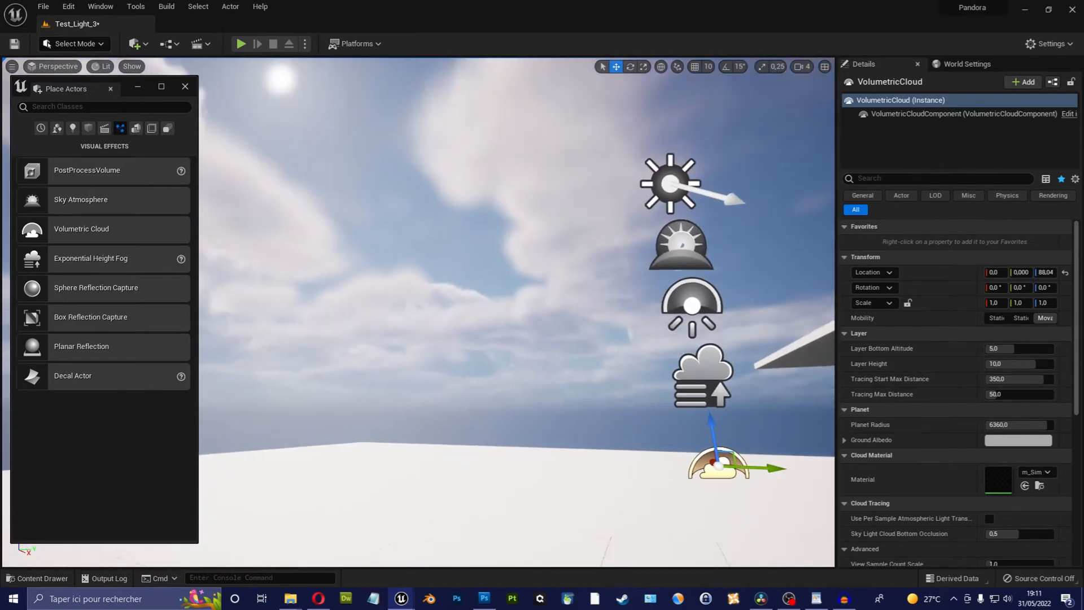
Step: Try other Layer Bottom Altitude and Layer Height values on the Volumetric Cloud and reset both to default
left_click_drag(1017, 349, 989, 364)
left_click(1064, 349)
left_click(1065, 364)
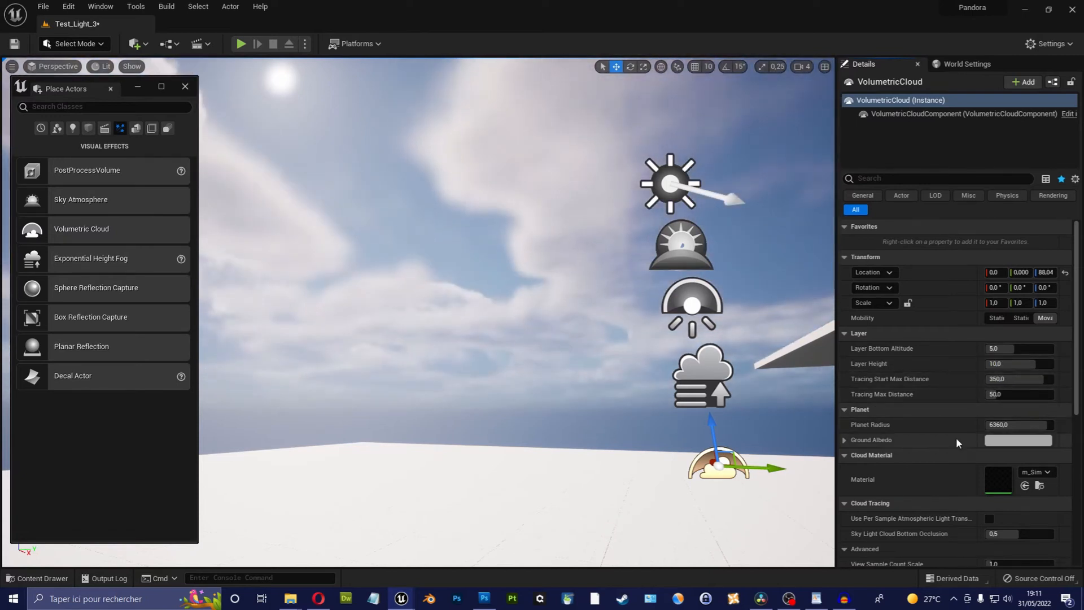
Step: Rotate the Directional Light to move the sun through the cloudy sky
scroll(937, 476, "down", 3)
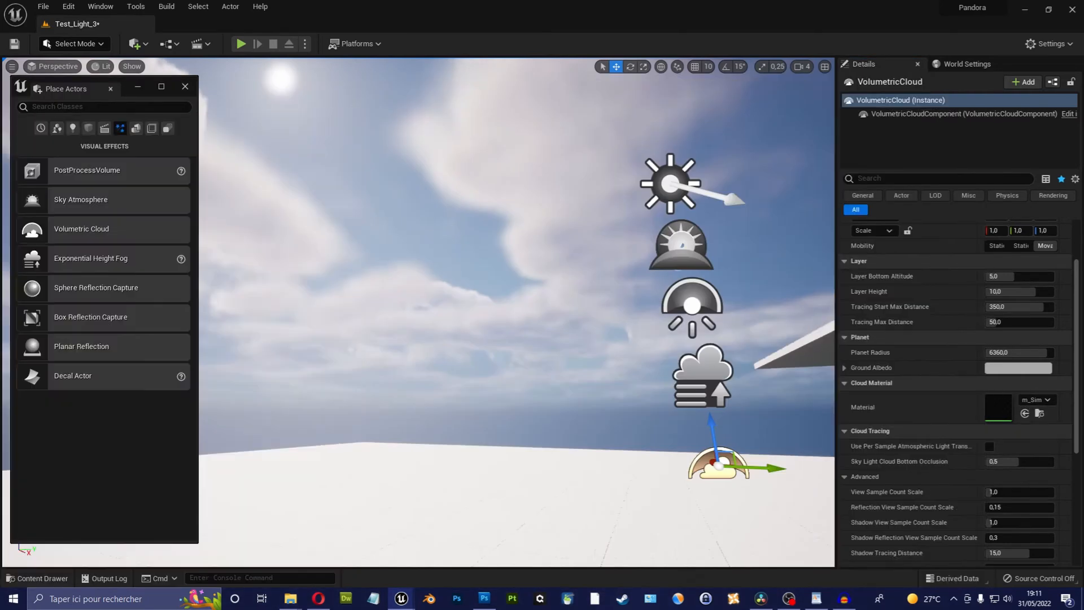
right_click_drag(417, 311, 689, 293)
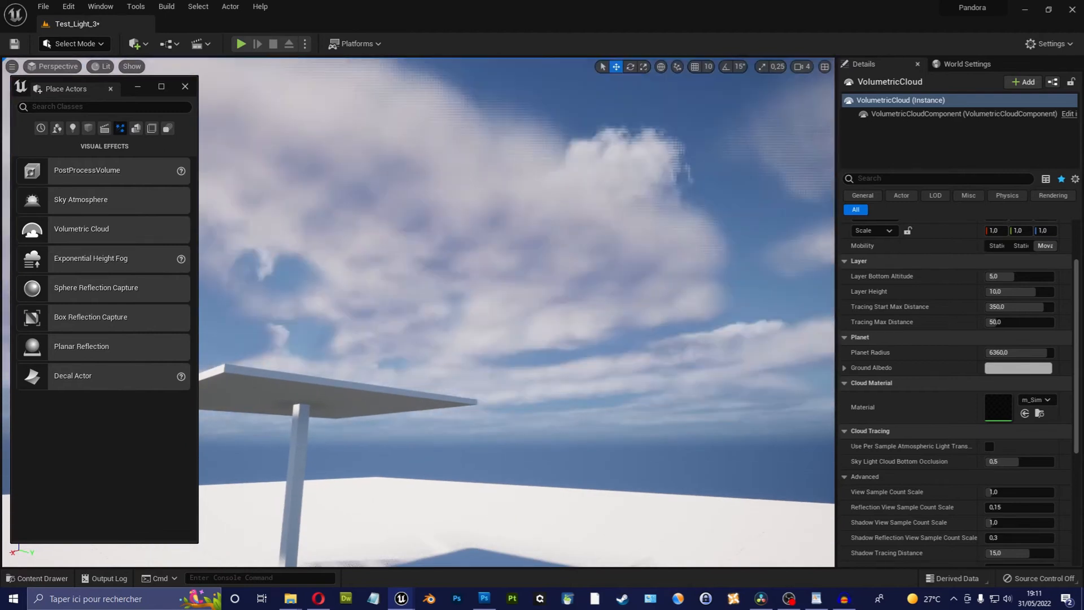
right_click_drag(517, 311, 389, 310)
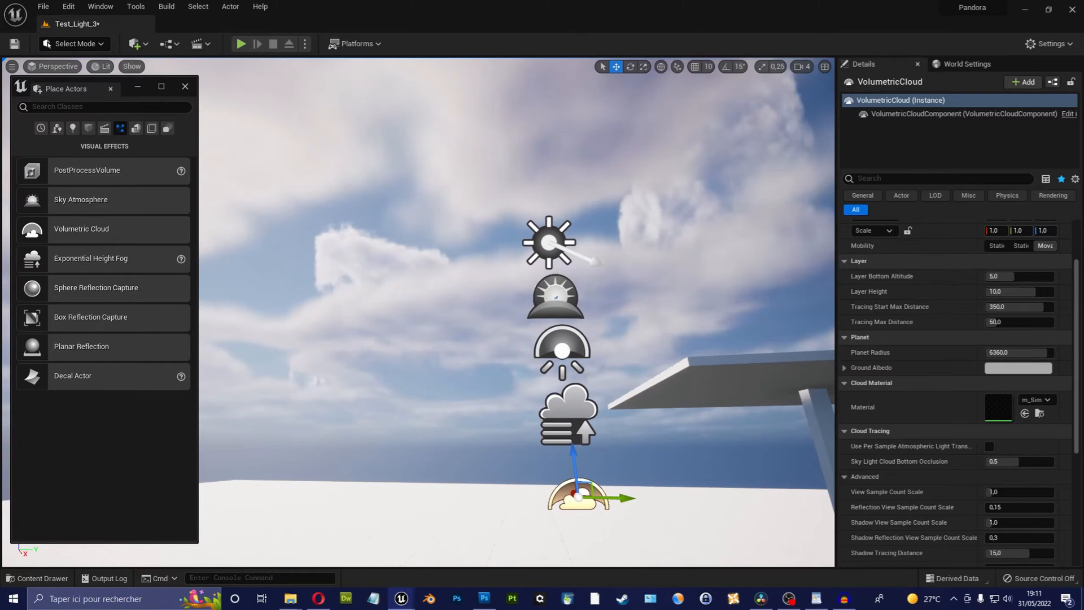
right_click_drag(638, 339, 602, 350)
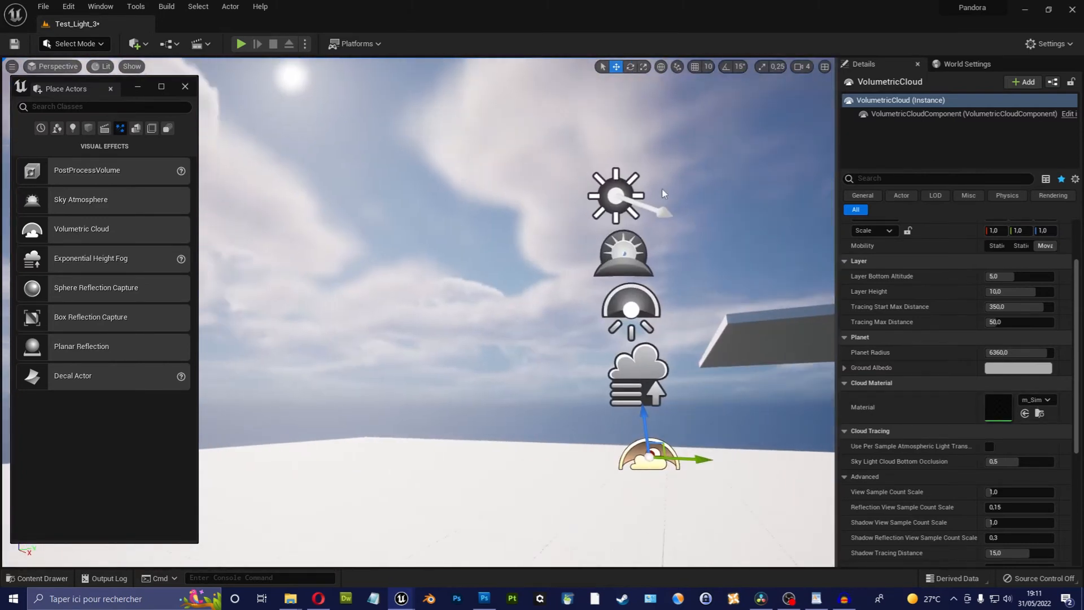
left_click(620, 197)
left_click_drag(675, 215, 559, 330)
right_click_drag(558, 329, 579, 280)
left_click_drag(571, 208, 611, 178)
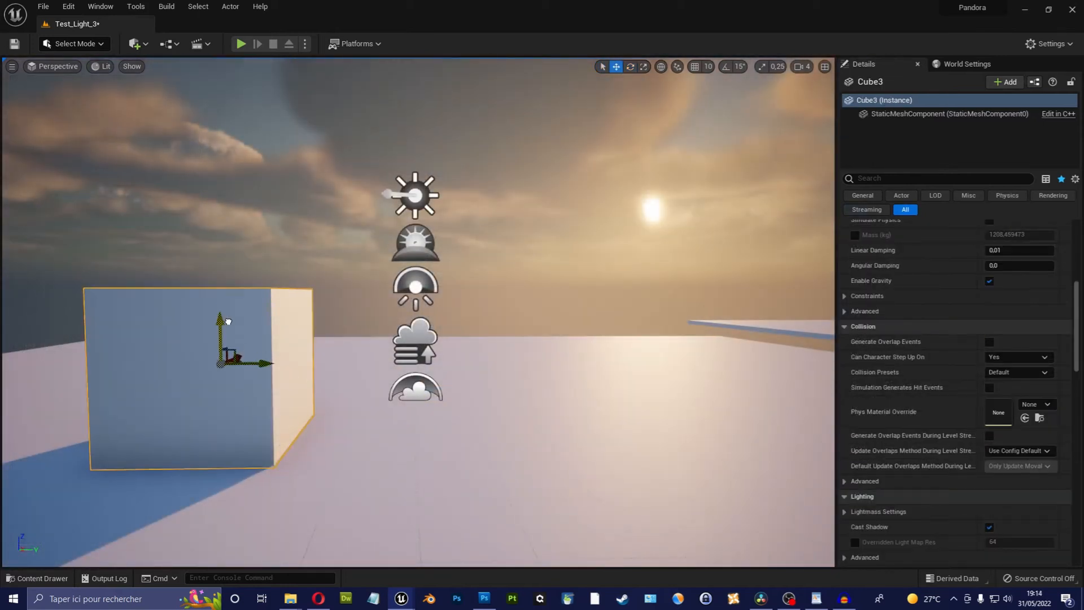
Step: Deselect the cube and examine the lighting actors and clouds under the low sun
left_click(567, 287)
key("a")
mouse_move(567, 287)
right_mouse_down()
mouse_move(556, 287)
mouse_move(567, 289)
right_mouse_up()
key("w")
key("a")
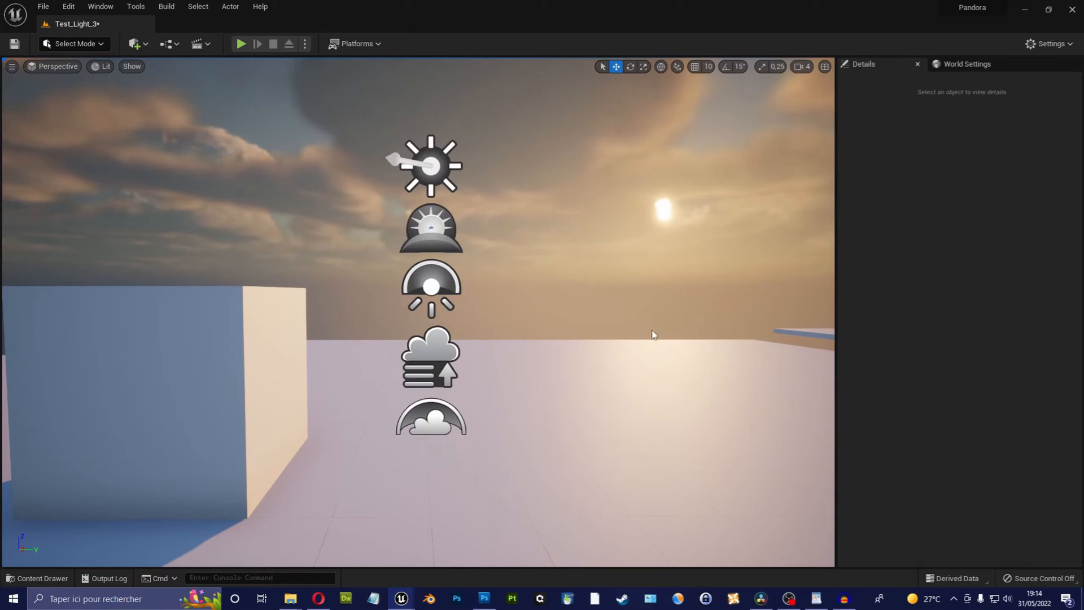
left_click(492, 171)
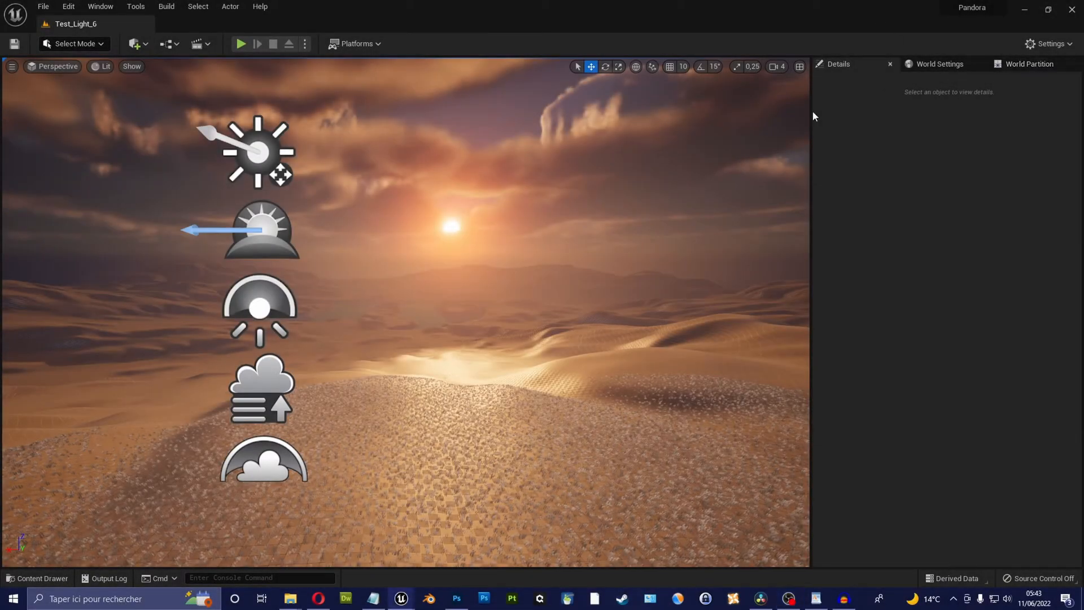
Step: Select the DirectionalLight, SkyAtmosphere, SkyLight, ExponentialHeightFog and VolumetricCloud actors one after another to review the five lighting components
key("q")
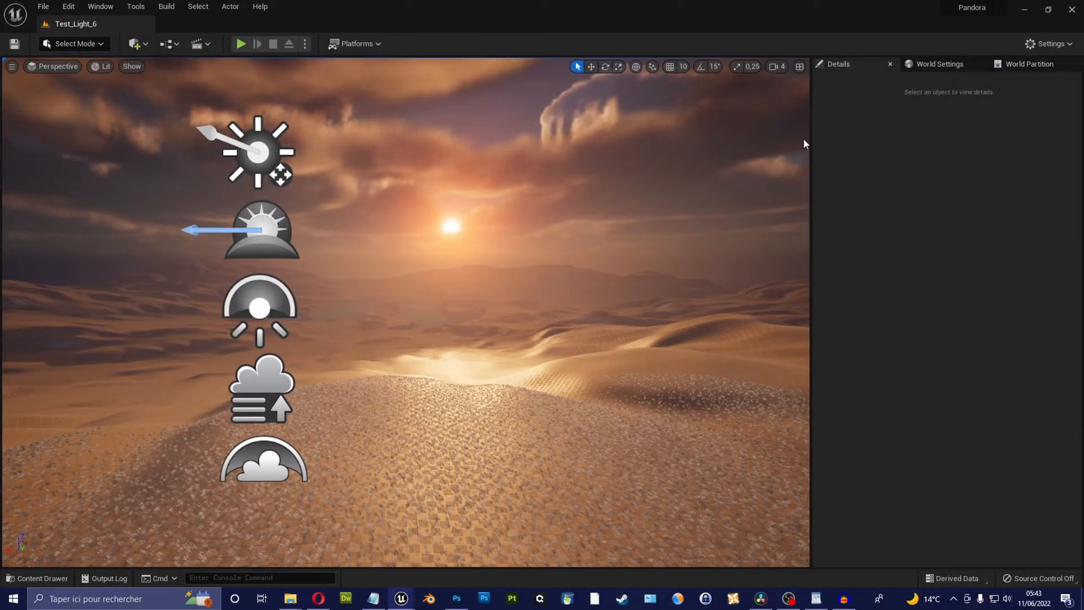
left_click(257, 154)
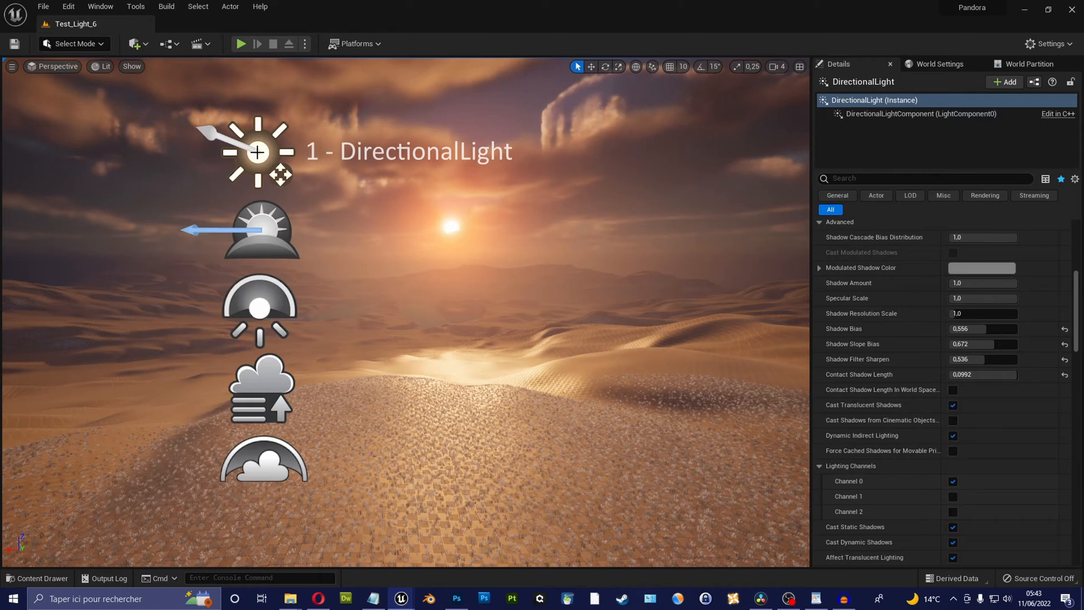
left_click(266, 230)
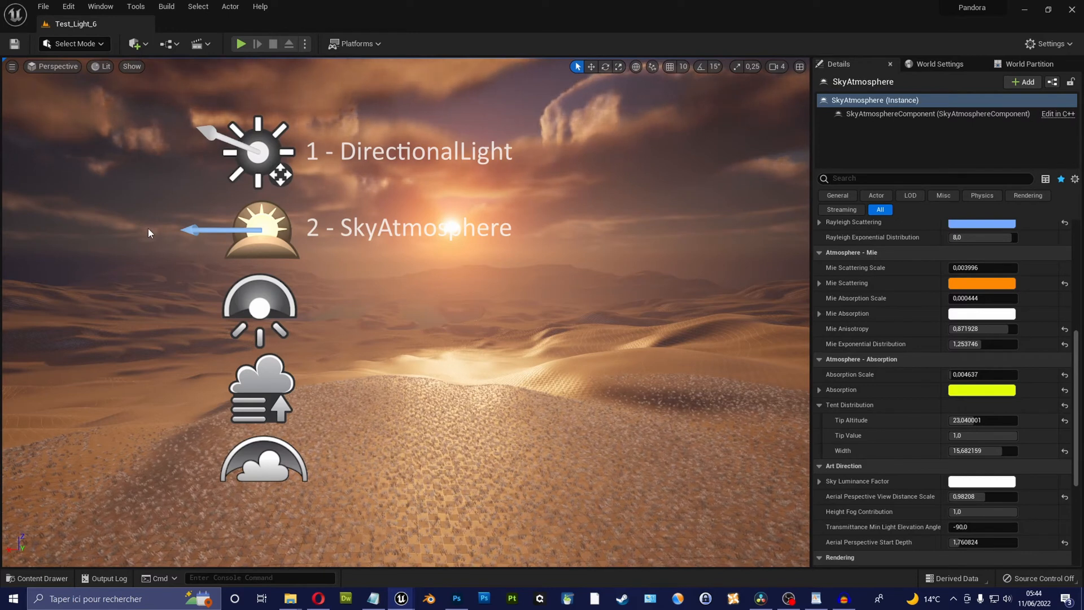
left_click(256, 293)
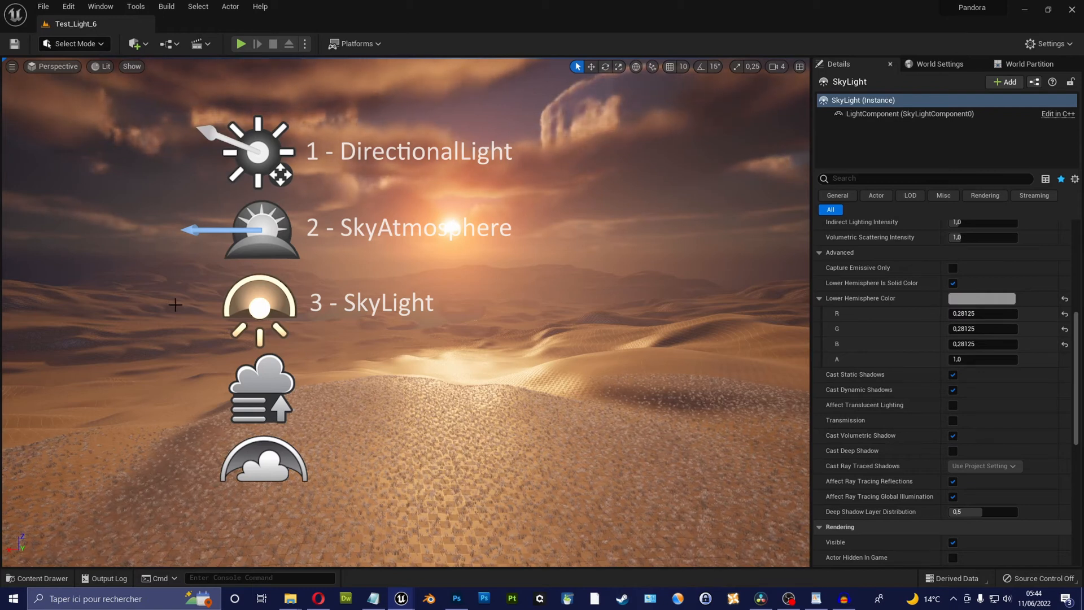
left_click(247, 383)
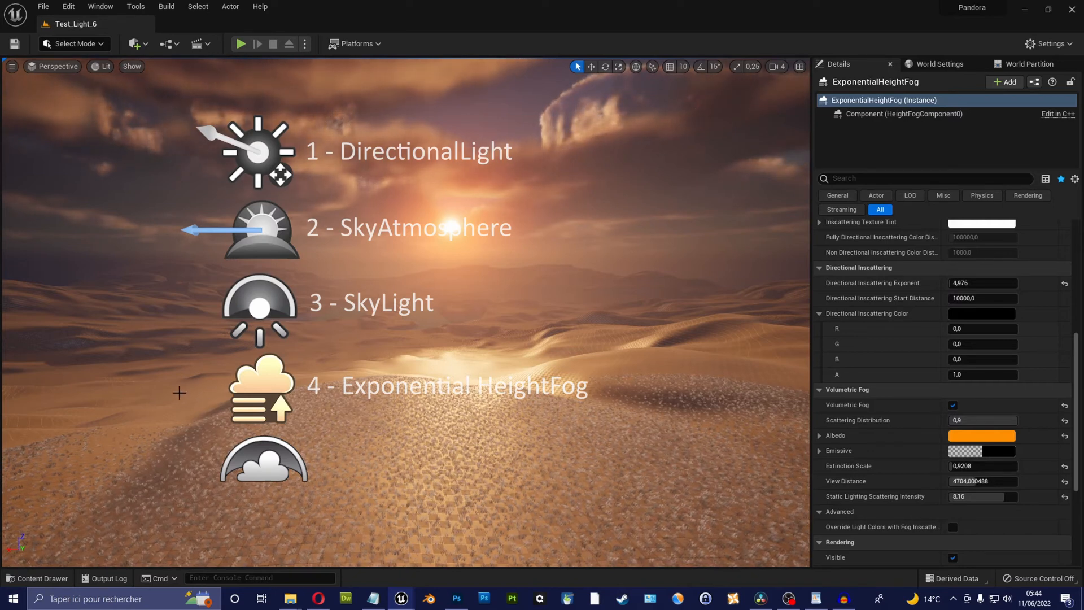
left_click(241, 455)
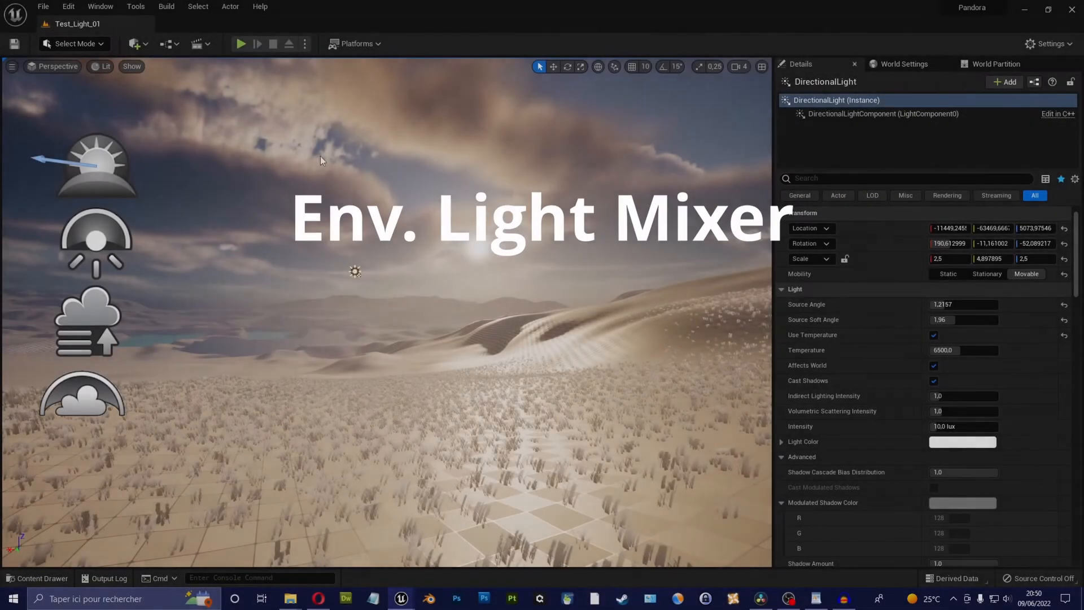
Step: Open the Env. Light Mixer, enlarge its window over the viewport and look through the settings of all the lighting actors
key("w")
right_click_drag(320, 161, 323, 173)
right_click_drag(327, 268, 356, 195)
left_click(100, 6)
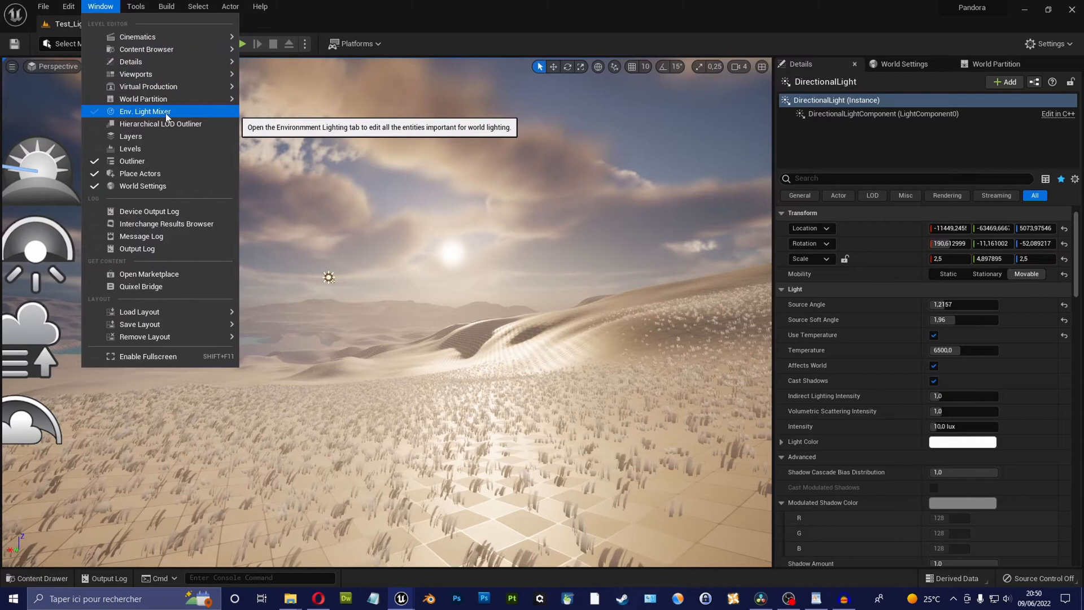
left_click(144, 112)
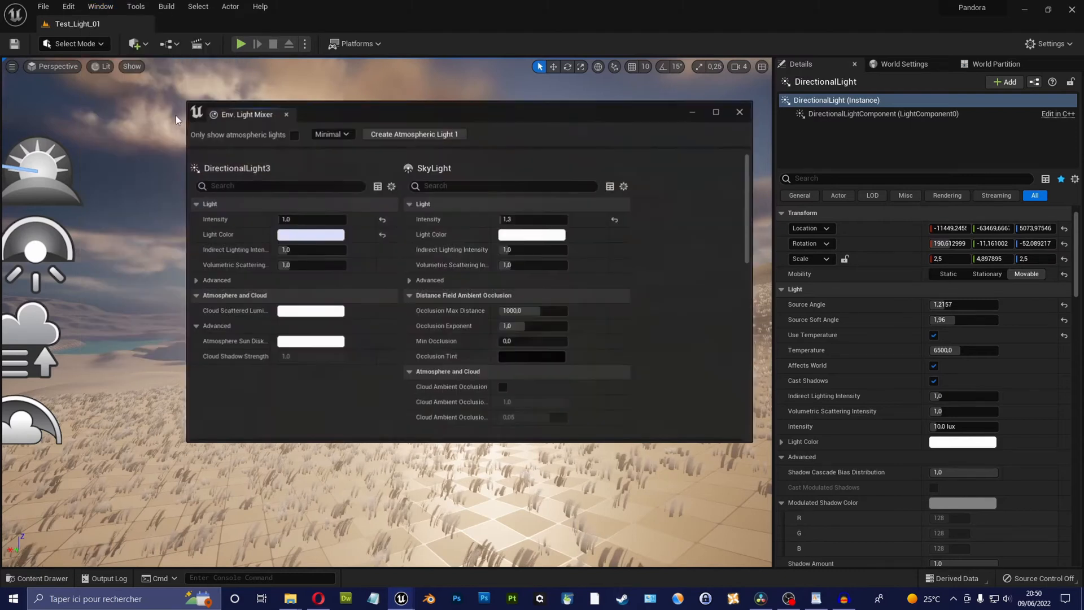
left_click_drag(498, 111, 476, 97)
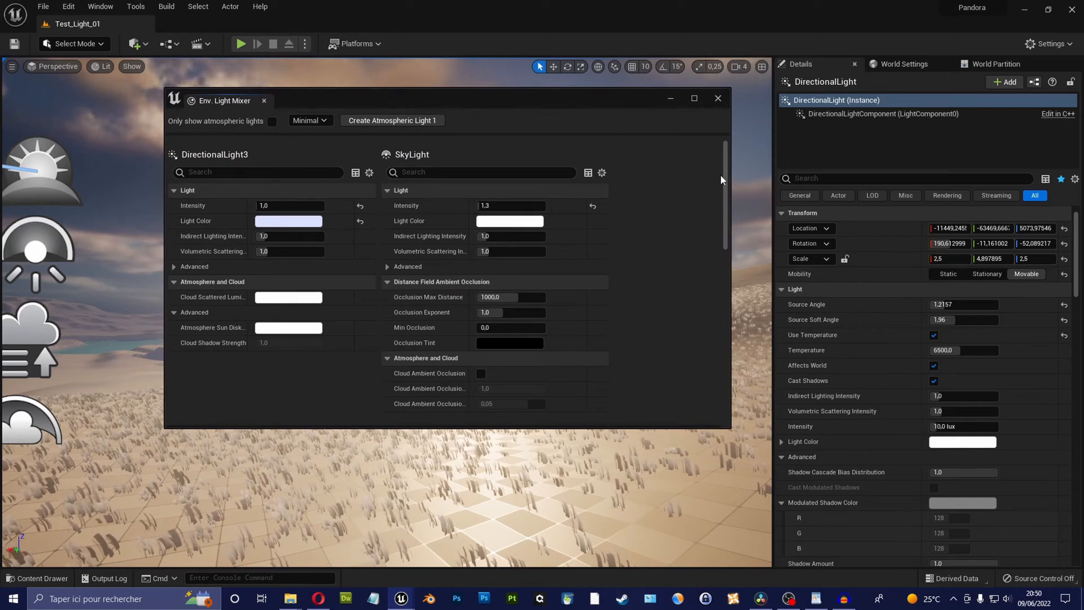
scroll(724, 173, "down", 5)
left_click_drag(726, 427, 705, 536)
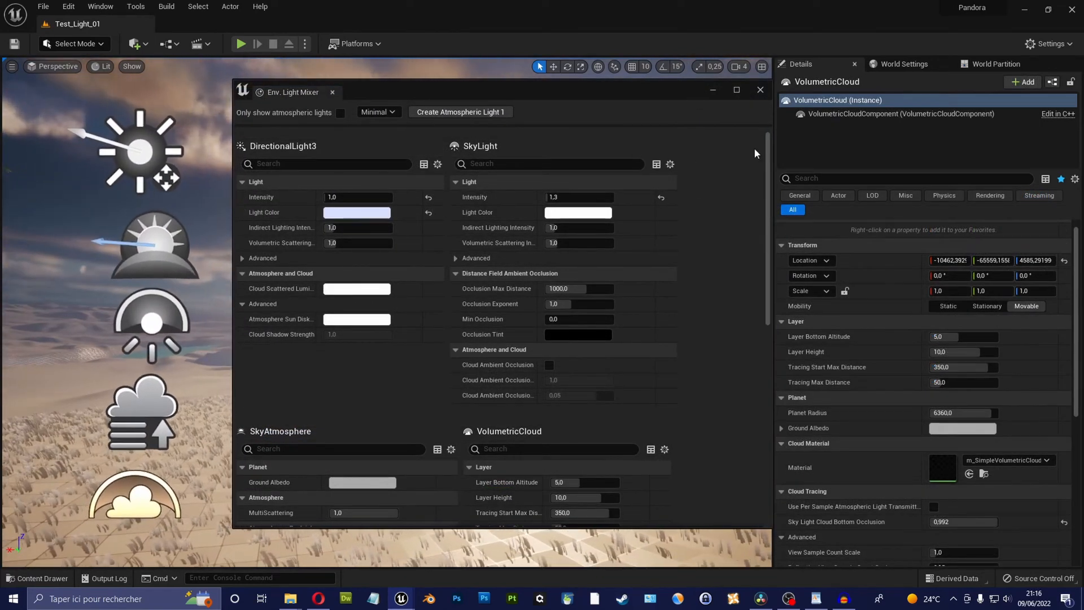
left_click_drag(767, 141, 766, 156)
left_click_drag(769, 197, 782, 326)
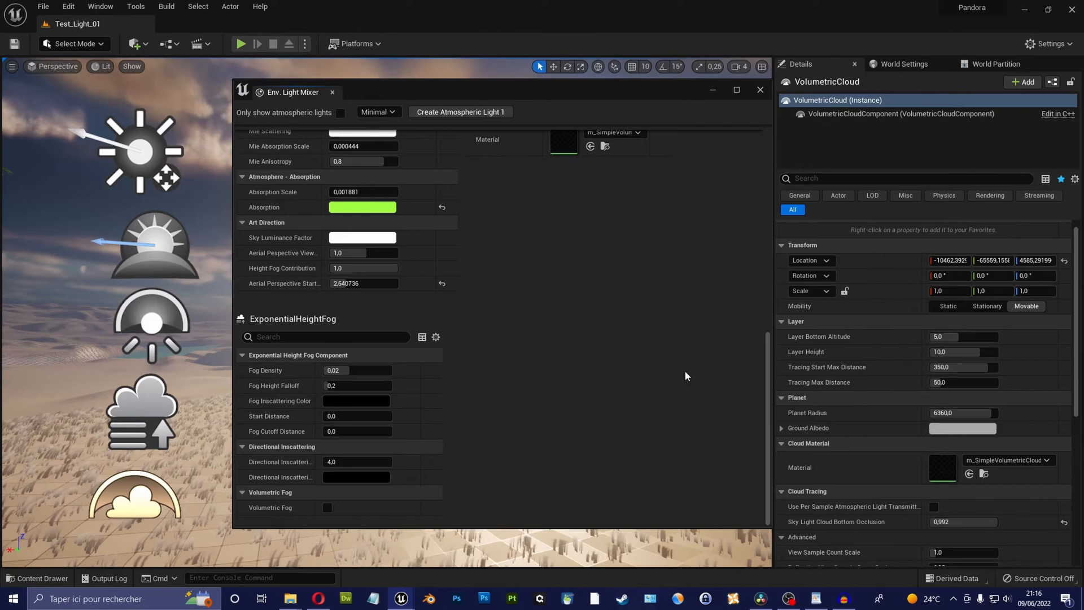
left_click_drag(766, 433, 773, 369)
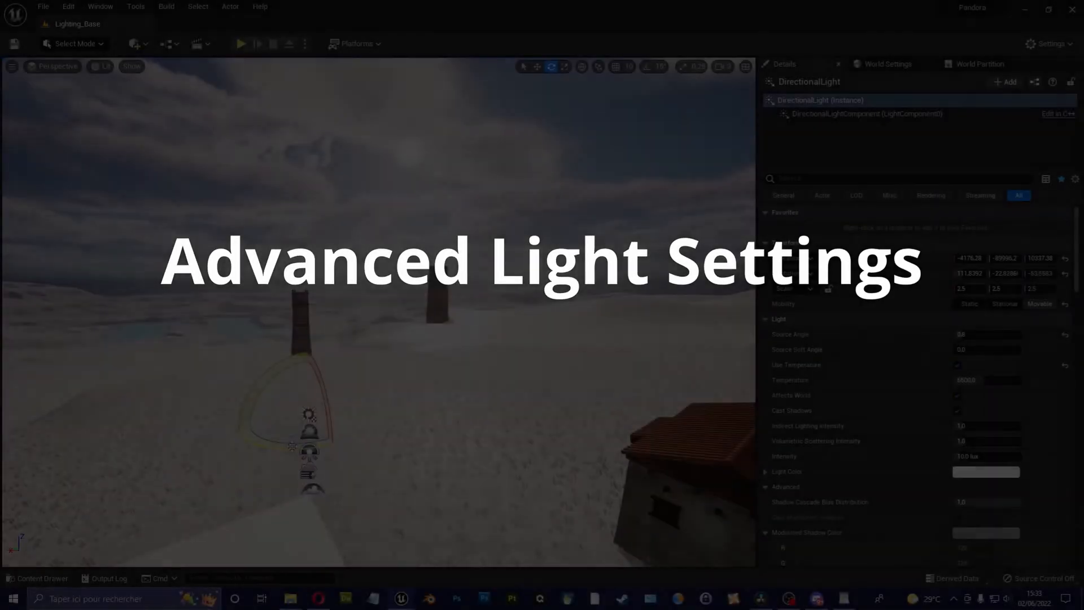
Step: Rotate the Directional Light to about 117.6, -10.94, -56.58 so the sun sits low over the dunes
mouse_move(292, 446)
left_mouse_down()
mouse_move(316, 446)
mouse_move(305, 446)
left_mouse_up()
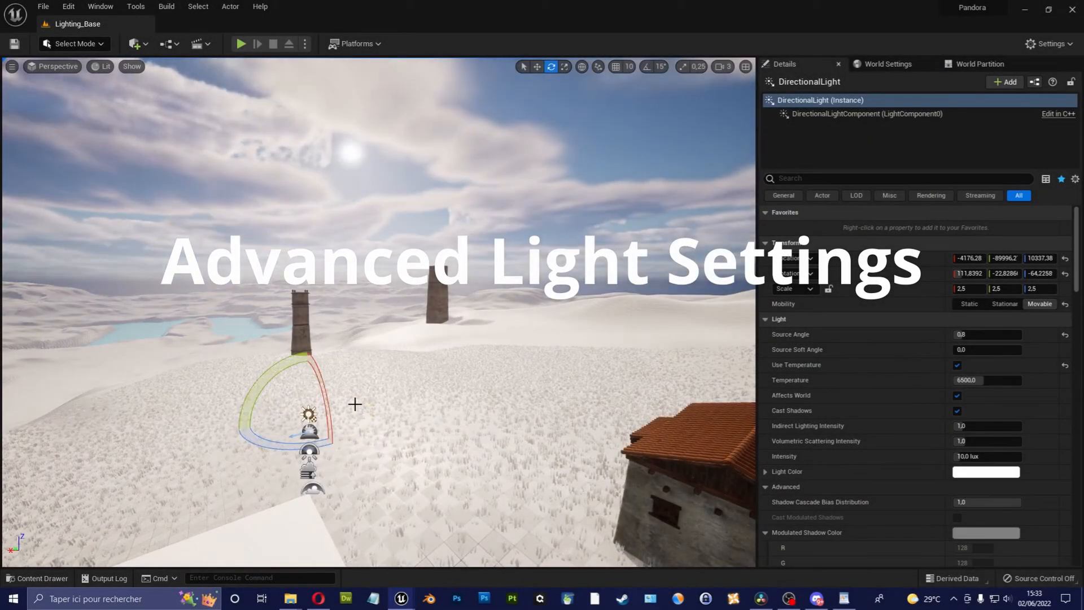
left_click_drag(327, 405, 323, 391)
left_click_drag(303, 444, 292, 444)
right_click_drag(371, 402, 364, 410)
right_click_drag(409, 378, 478, 292)
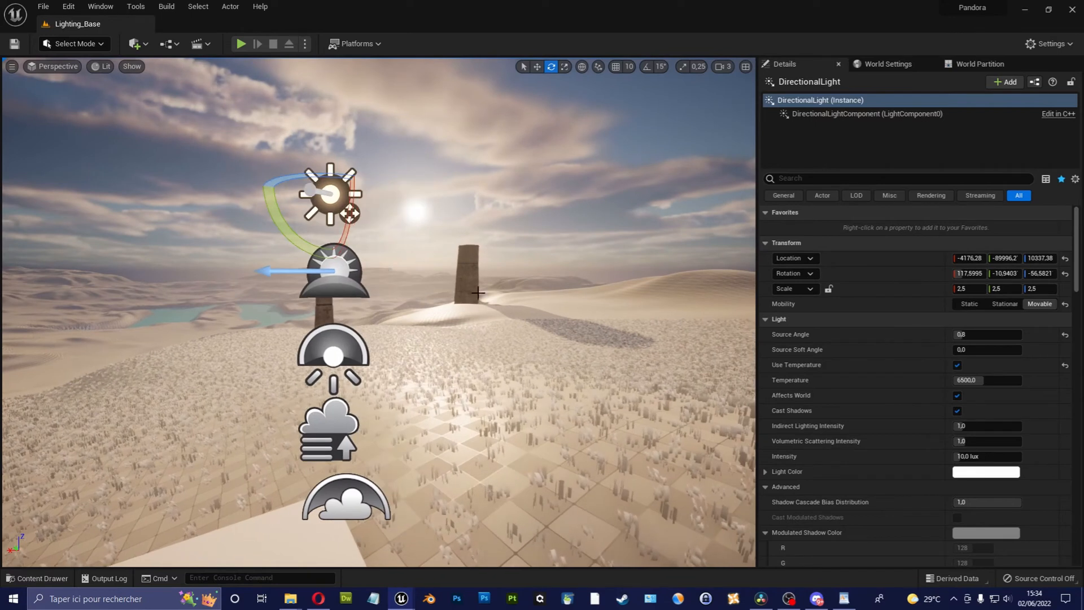
Step: Select the SkyAtmosphere and switch its Transform Mode to Planet Top at Component Transform and back to Planet Top at Absolute World Origin
left_click(340, 276)
right_click_drag(339, 276, 350, 237)
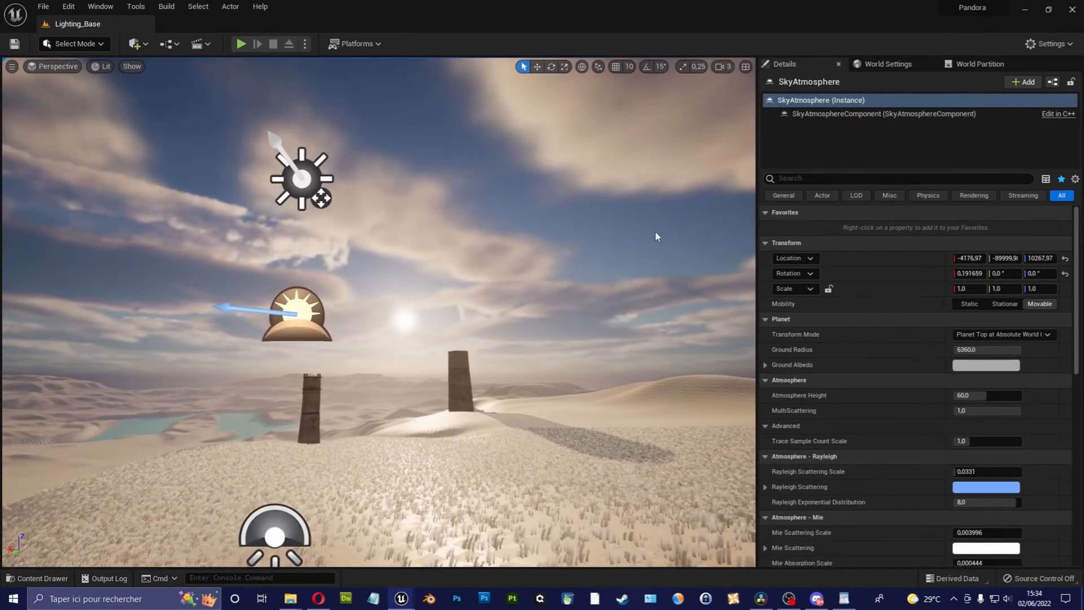
left_click(1002, 334)
left_click(999, 345)
left_click(1001, 334)
left_click(1000, 356)
left_click(1002, 335)
left_click(1000, 346)
Step: Try Planet Top at Component Transform again, and set the SkyAtmosphere's Transform Mode to Planet Center at Component Transform
right_click_drag(548, 344, 567, 395)
left_click(979, 335)
left_click(982, 357)
right_click_drag(565, 339, 602, 324)
left_click(1002, 334)
left_click(999, 368)
Step: Raise the camera speed to 8 and fly away from the landscape to view the planet's horizon and the sun from space
left_click(722, 67)
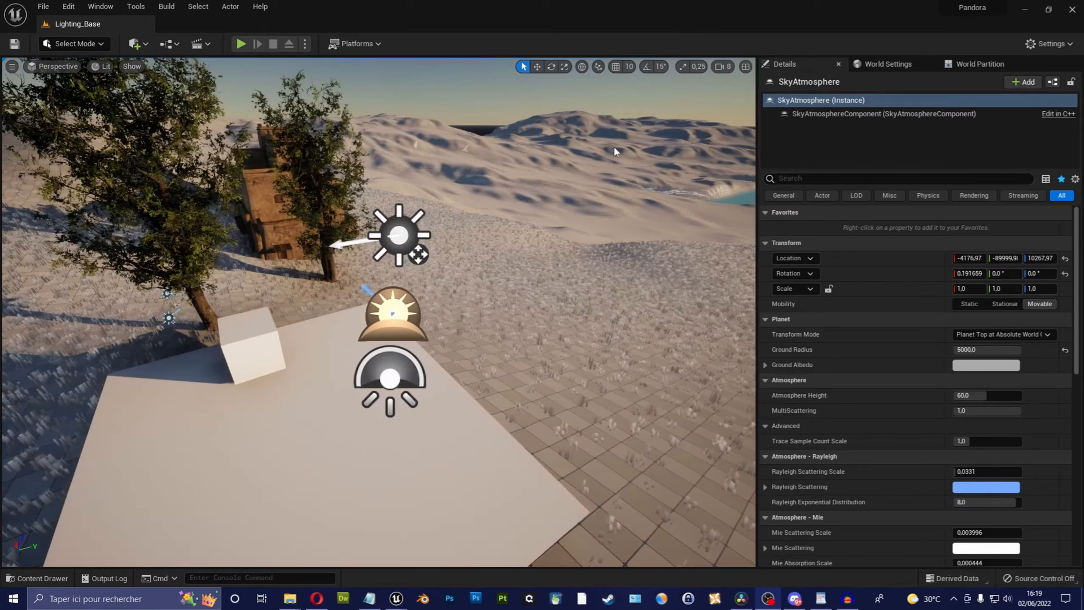
mouse_move(615, 152)
right_mouse_down()
mouse_move(695, 125)
mouse_move(616, 145)
right_mouse_up()
left_click(722, 67)
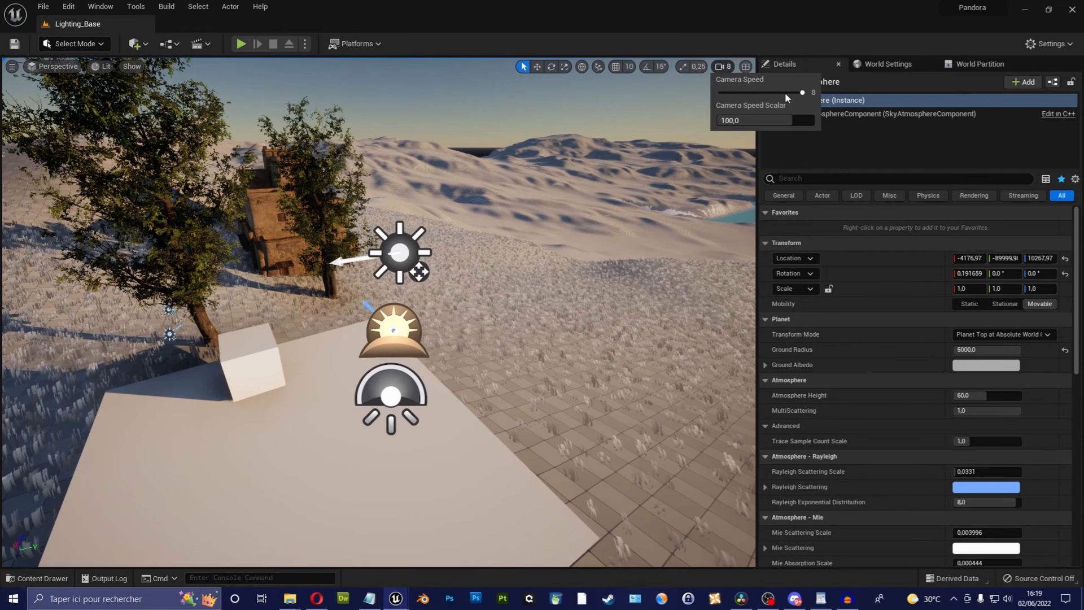
scroll(634, 141, "down", 15)
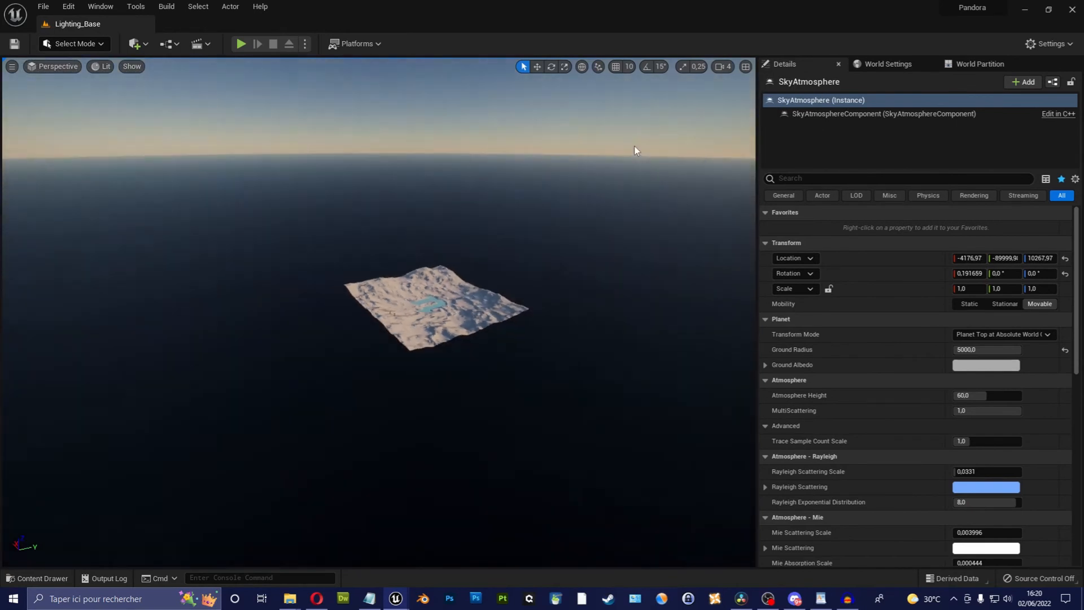
left_click(723, 67)
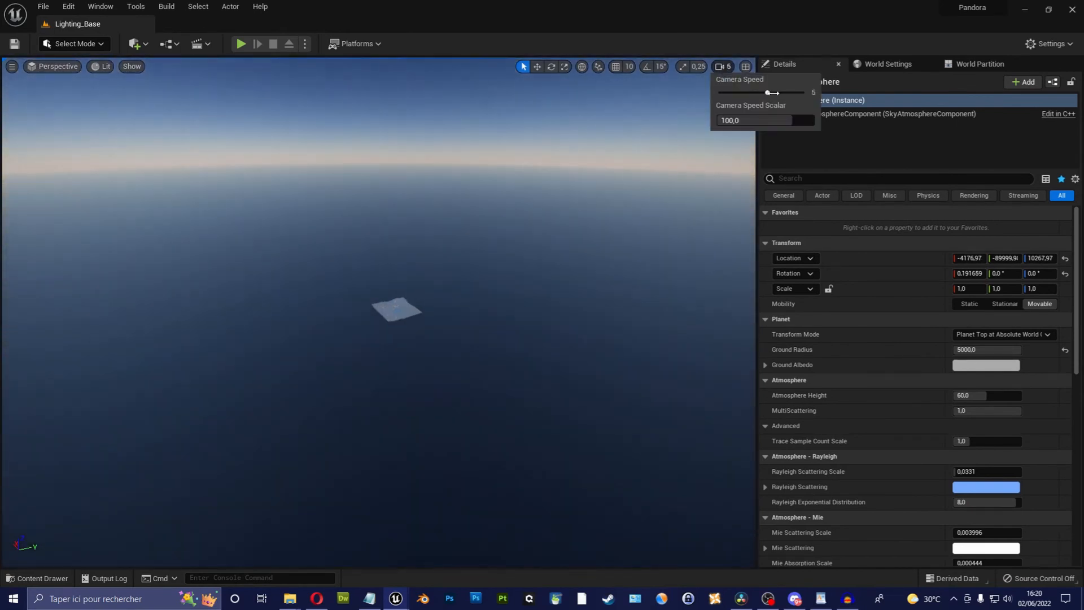
left_click_drag(772, 92, 781, 92)
scroll(632, 169, "down", 10)
scroll(630, 186, "down", 2)
left_click(733, 66)
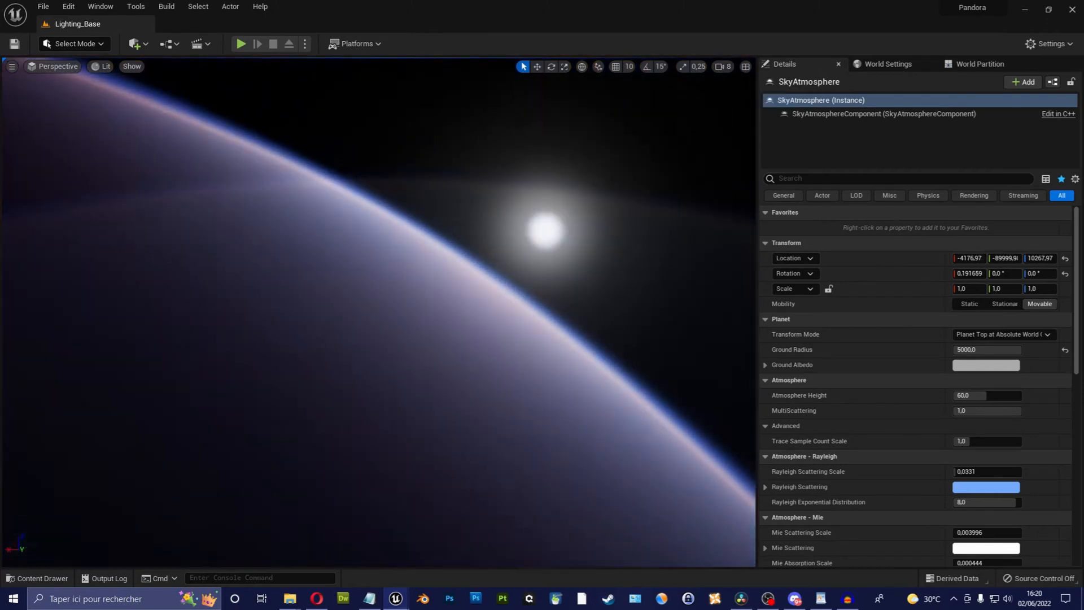
right_click_drag(378, 312, 455, 293)
key("s")
key("w")
Step: Set the Camera Speed Scalar to 100 and pull back farther from the planet
left_click(705, 66)
mouse_move(724, 66)
left_click(743, 120)
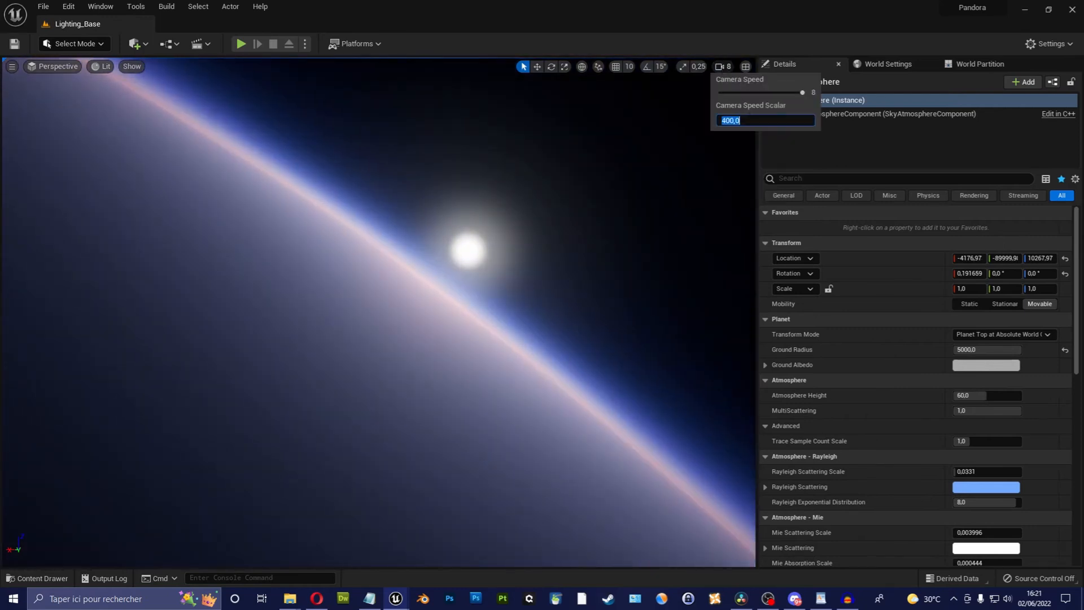
type("100")
key("Return")
scroll(570, 197, "up", 3)
scroll(570, 198, "down", 2)
key("s")
right_click_drag(570, 198, 400, 179)
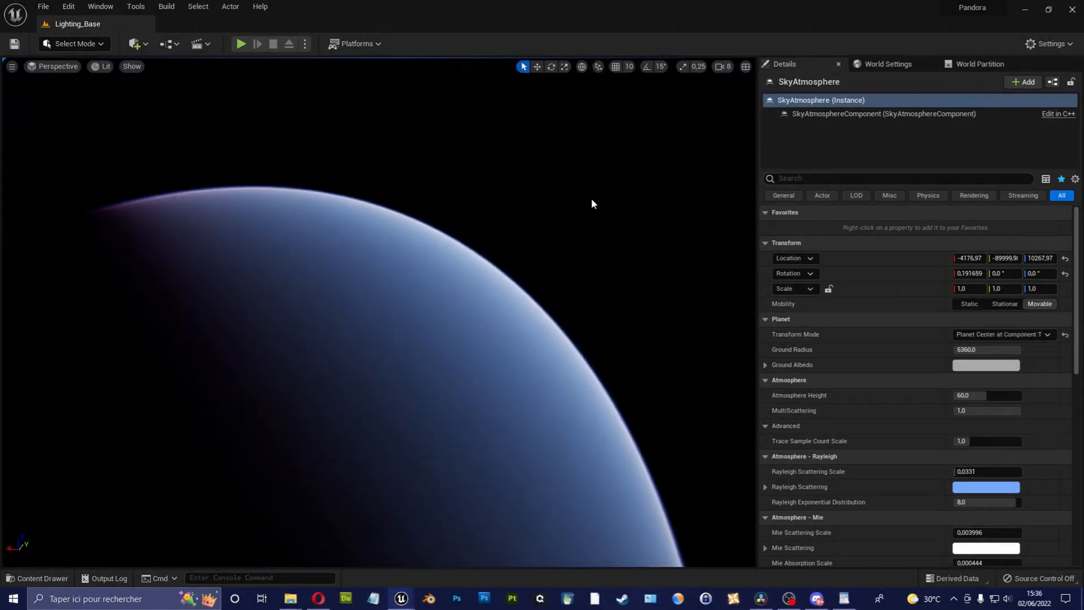
Step: Compare Transform Modes Planet Top at Component Transform and Planet Top at Absolute World Origin, and return to Planet Center at Component Transform
right_click_drag(591, 198, 591, 198)
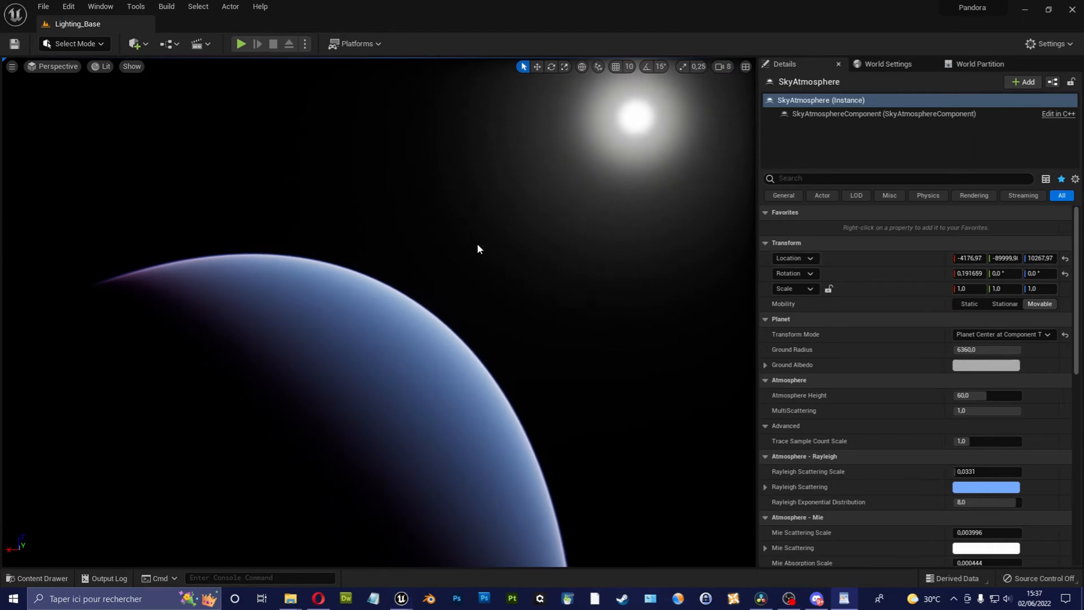
left_click(999, 334)
left_click(993, 356)
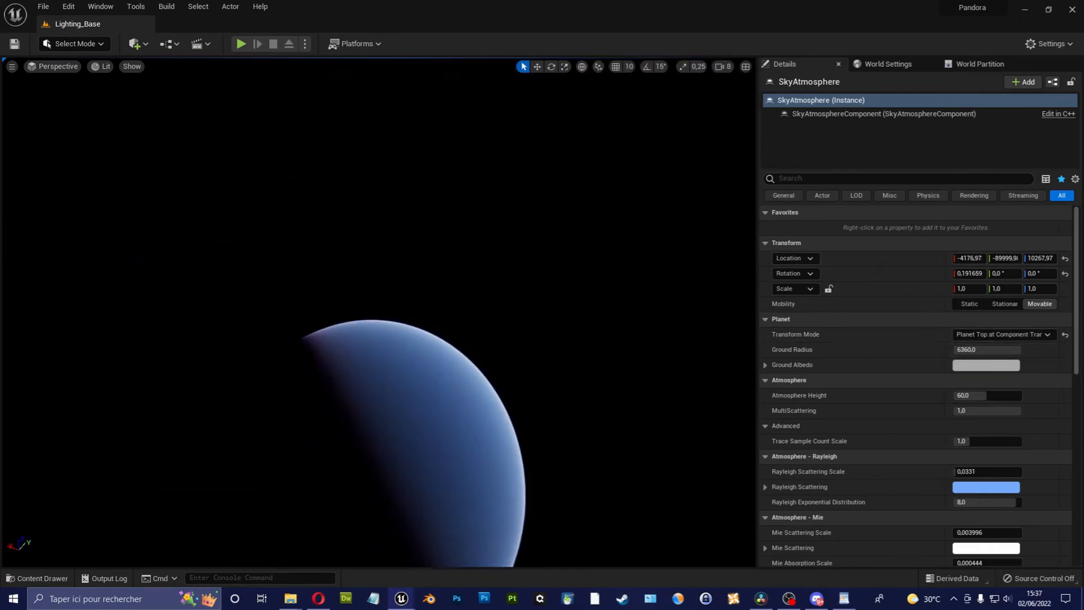
left_click(999, 334)
left_click(993, 346)
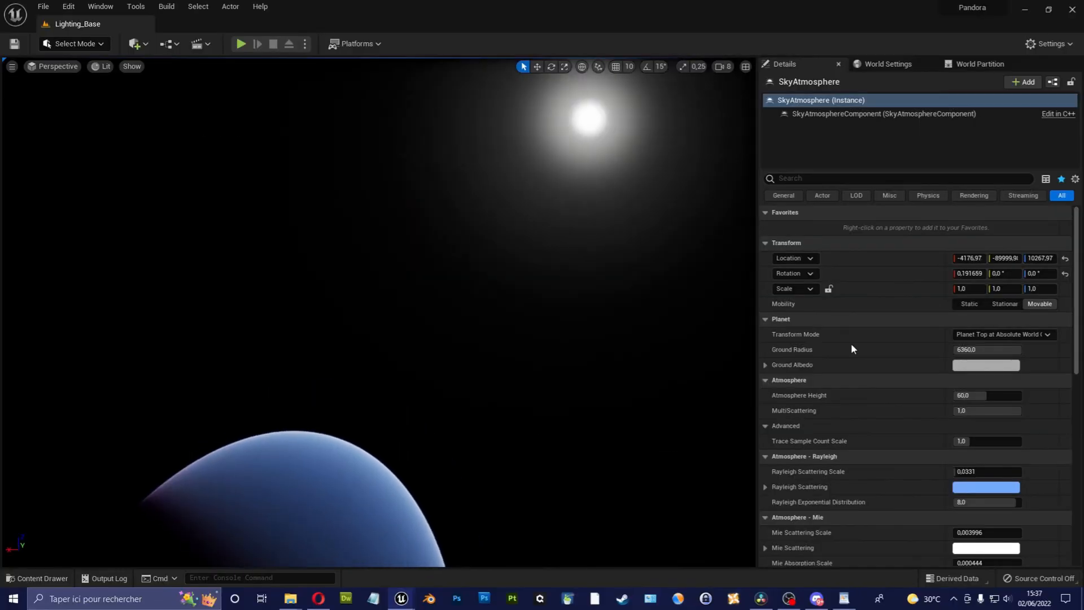
left_click(999, 335)
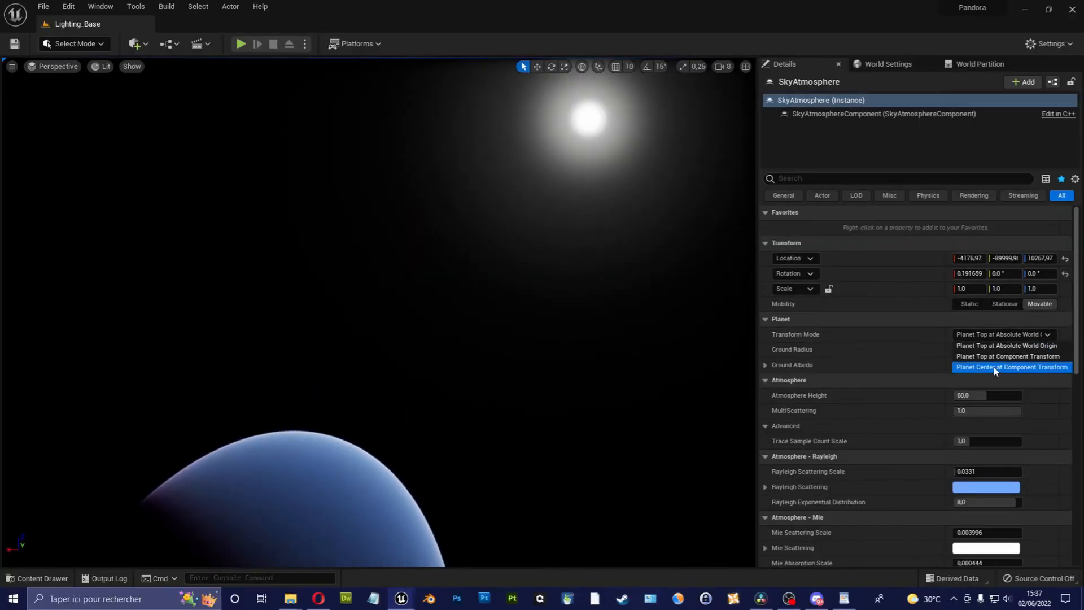
left_click(929, 343)
right_click_drag(508, 317, 489, 300)
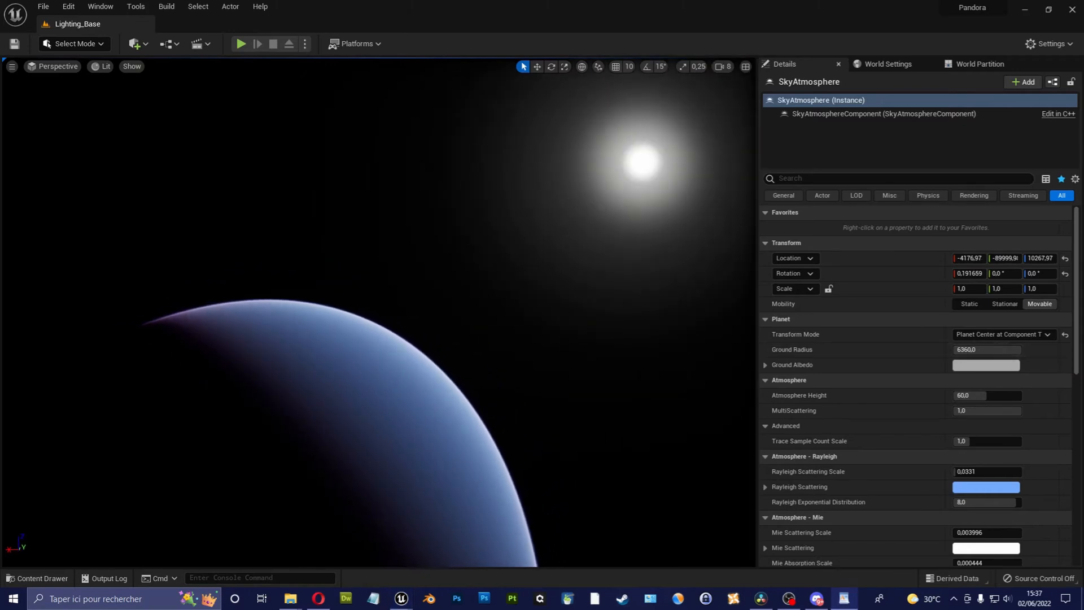
right_click_drag(575, 266, 562, 277)
Step: Reduce the SkyAtmosphere's Ground Radius to about 3323 and set the Camera Speed Scalar to 10 to inspect the smaller planet
left_click_drag(988, 349, 982, 349)
right_click_drag(534, 323, 513, 346)
left_click(722, 67)
left_click(733, 120)
type("10")
right_click_drag(692, 188, 691, 164)
right_click_drag(629, 226, 614, 246)
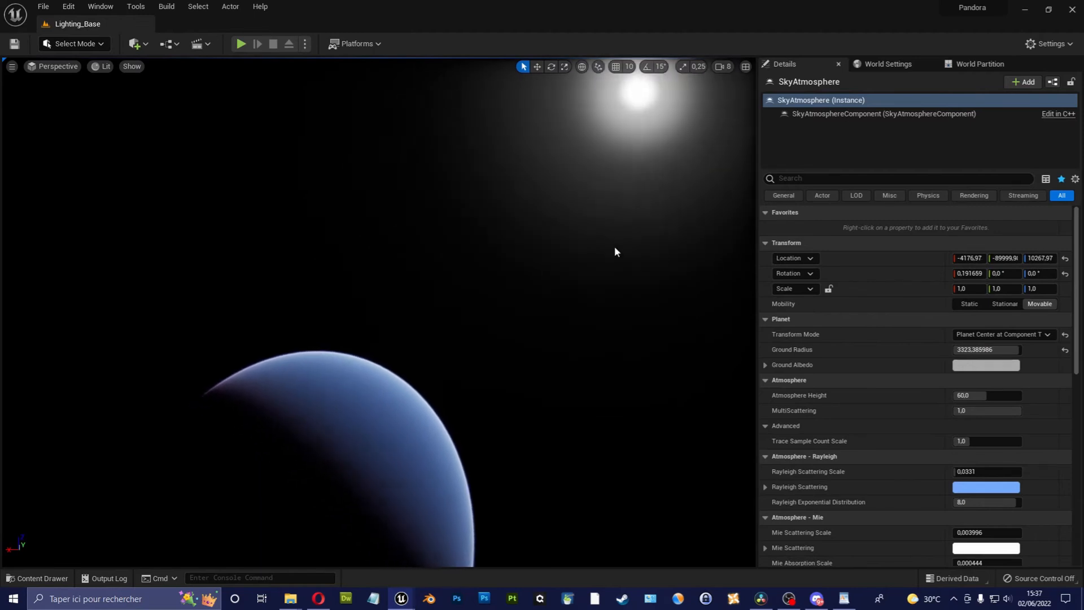
Step: Increase the planet's Ground Radius in stages up to 7000 and reset it to its default
left_click_drag(987, 350, 1020, 350)
right_click_drag(649, 243, 542, 212)
key("w")
right_click_drag(598, 238, 564, 223)
mouse_move(999, 350)
left_mouse_down()
mouse_move(979, 350)
mouse_move(1019, 350)
left_mouse_up()
mouse_move(598, 237)
right_mouse_down()
mouse_move(595, 259)
mouse_move(627, 243)
mouse_move(587, 240)
right_mouse_up()
key("s")
left_click_drag(997, 352, 1019, 350)
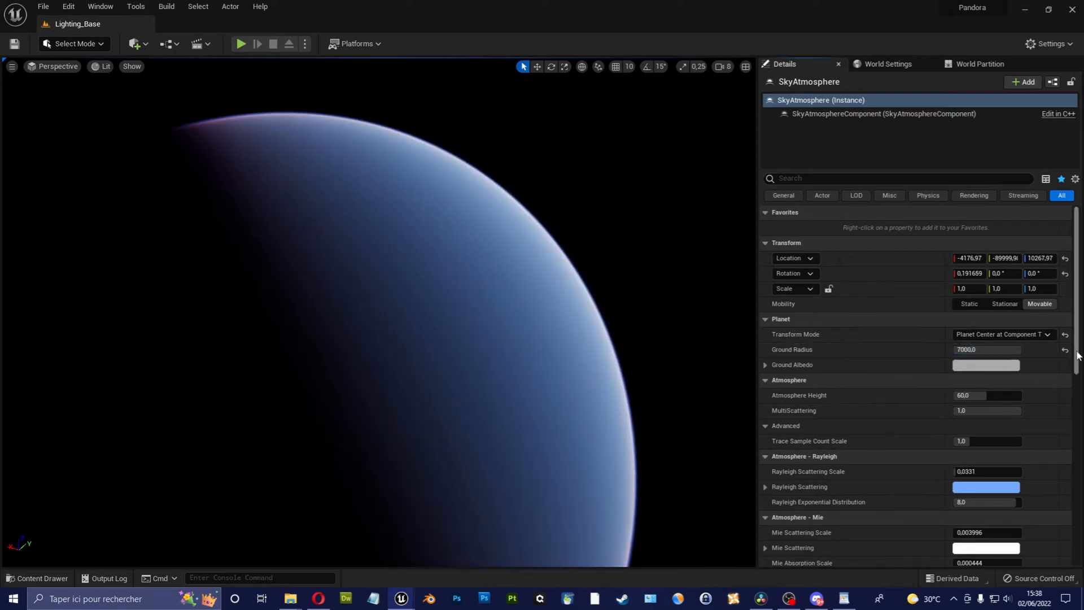
left_click(1065, 350)
Step: Adjust the camera speed to frame the planet and set the SkyAtmosphere's Ground Albedo to white
right_click_drag(378, 310, 350, 351)
right_click_drag(649, 111, 688, 99)
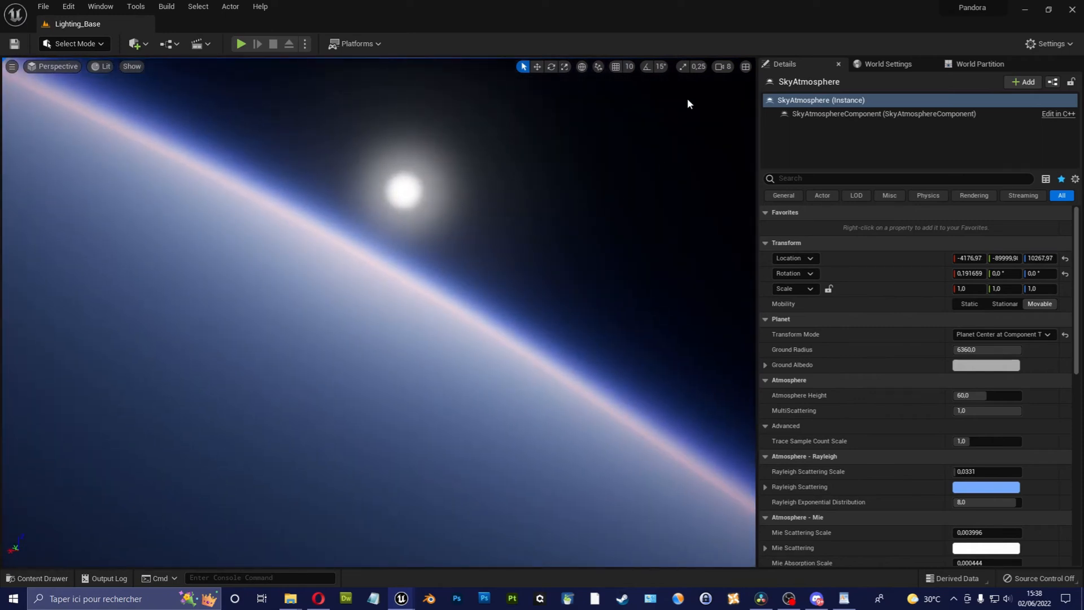
left_click(693, 69)
left_click(721, 64)
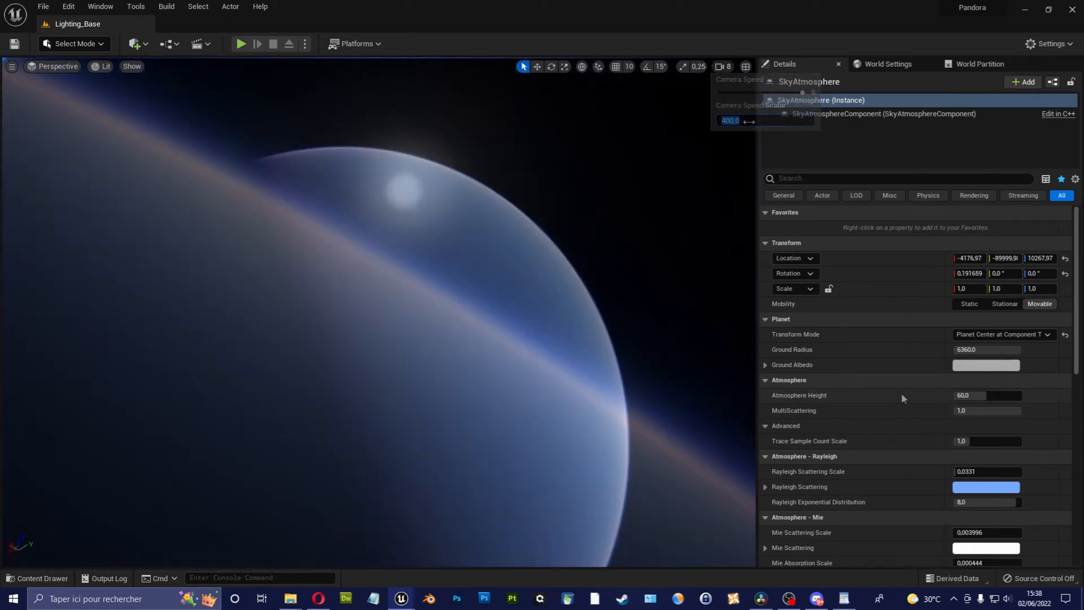
left_click(965, 366)
left_click_drag(904, 394, 903, 332)
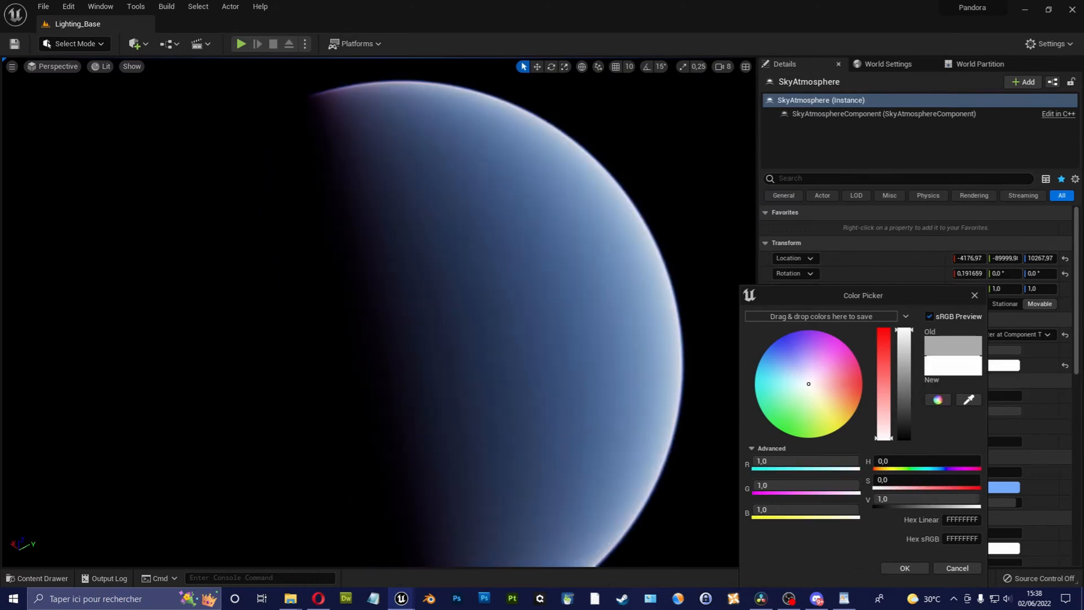
right_click_drag(463, 258, 480, 258)
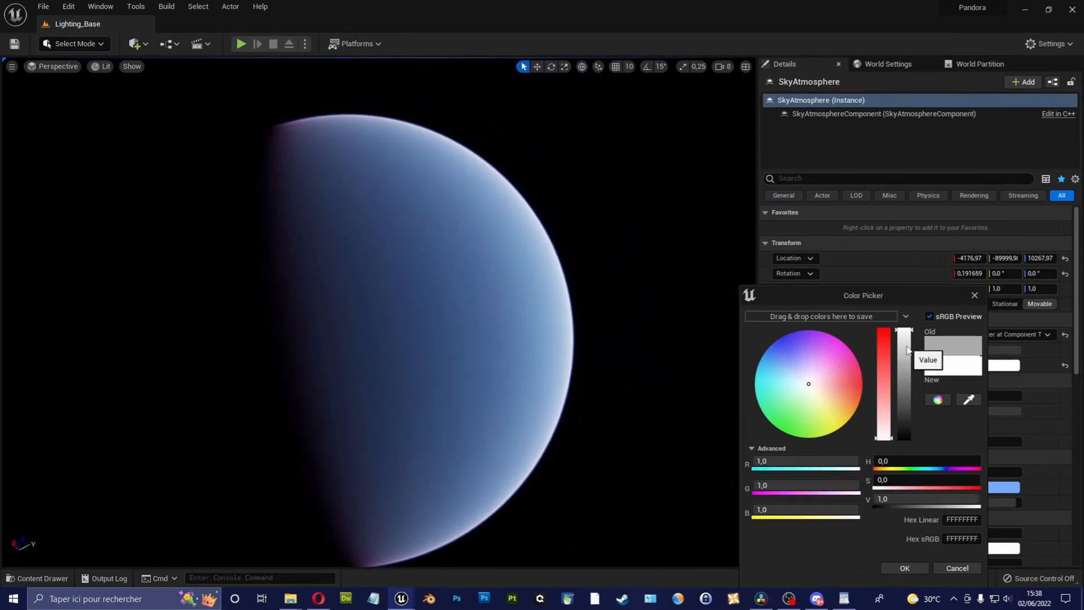
Step: Vary the Ground Albedo's brightness between white and black and cancel the color change
left_click_drag(907, 350, 908, 472)
left_click_drag(905, 421, 942, 249)
left_click_drag(905, 352, 911, 490)
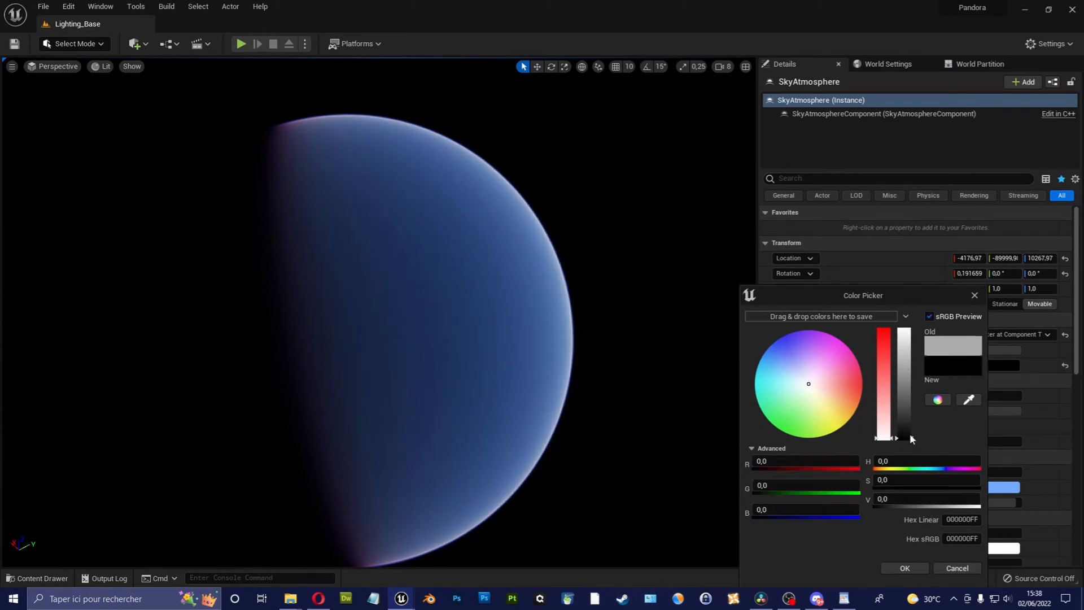
left_click(955, 568)
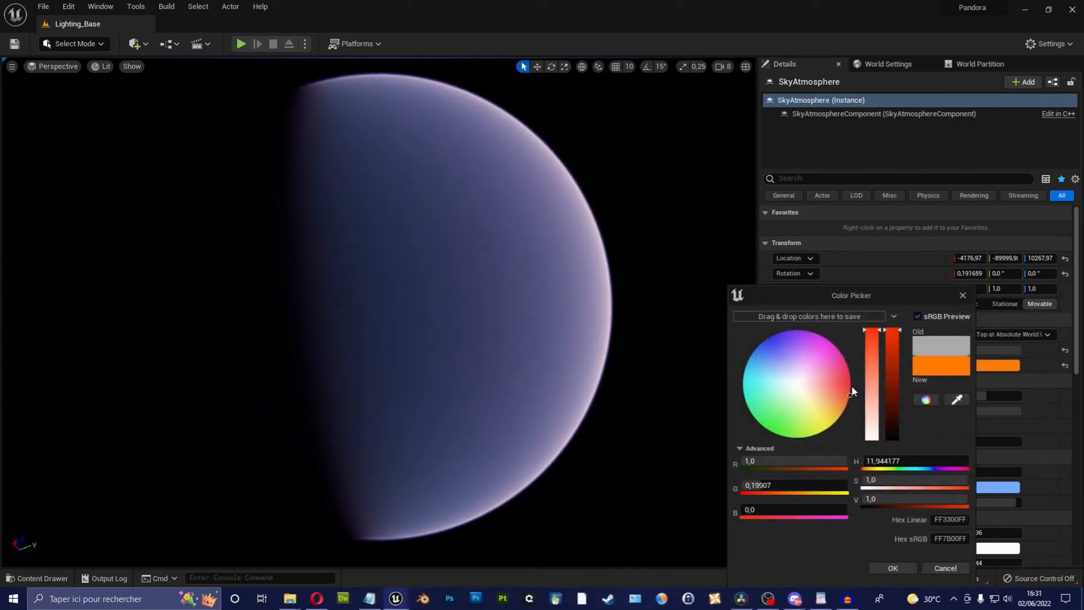
Step: Try orange, turquoise and blue hues for the SkyAtmosphere's Ground Albedo color
left_click_drag(851, 384, 742, 371)
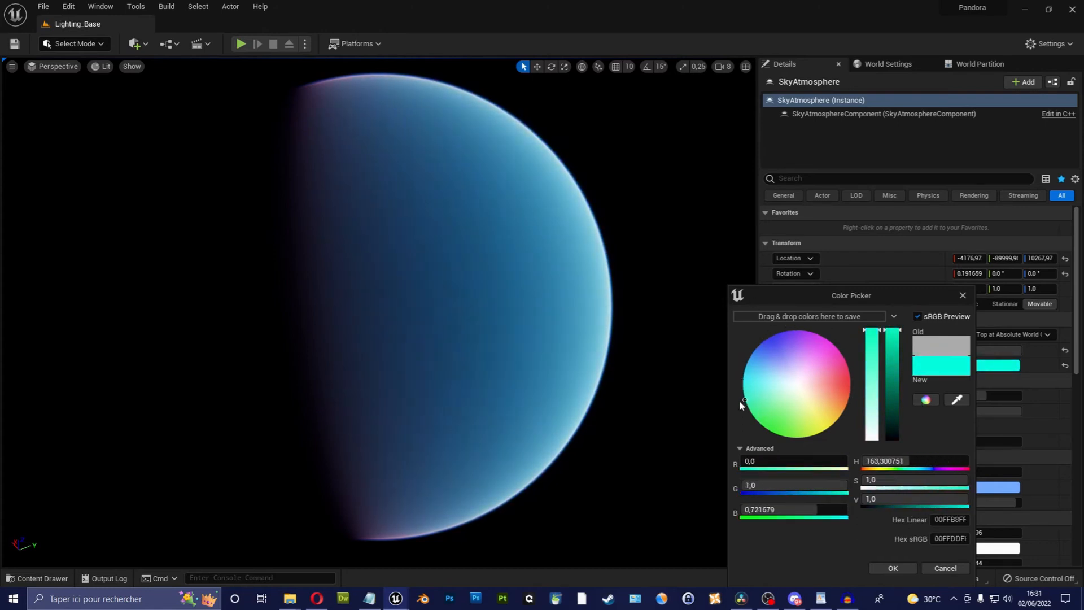
left_click_drag(759, 418, 792, 323)
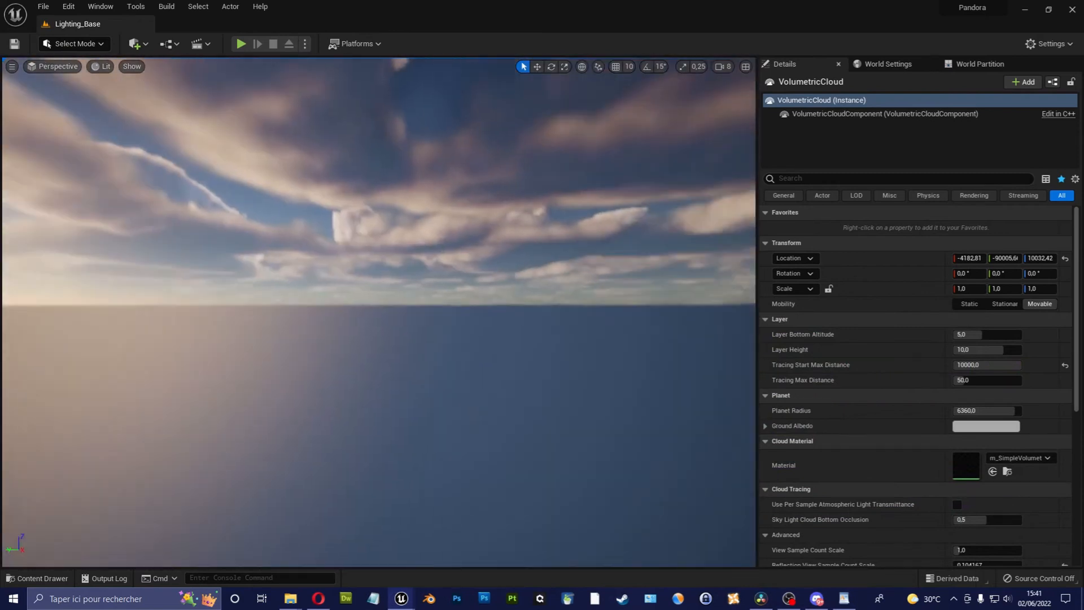
Step: Look around the desert scene's sky and dunes and set the camera speed to 3
right_click_drag(379, 312, 192, 320)
right_click_drag(525, 293, 526, 286)
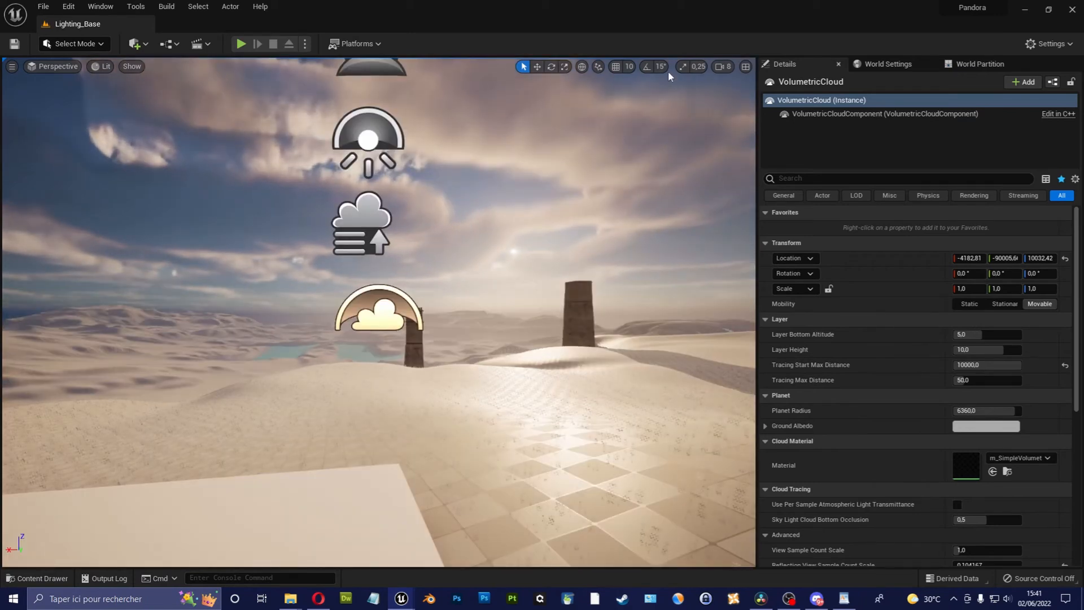
left_click(723, 67)
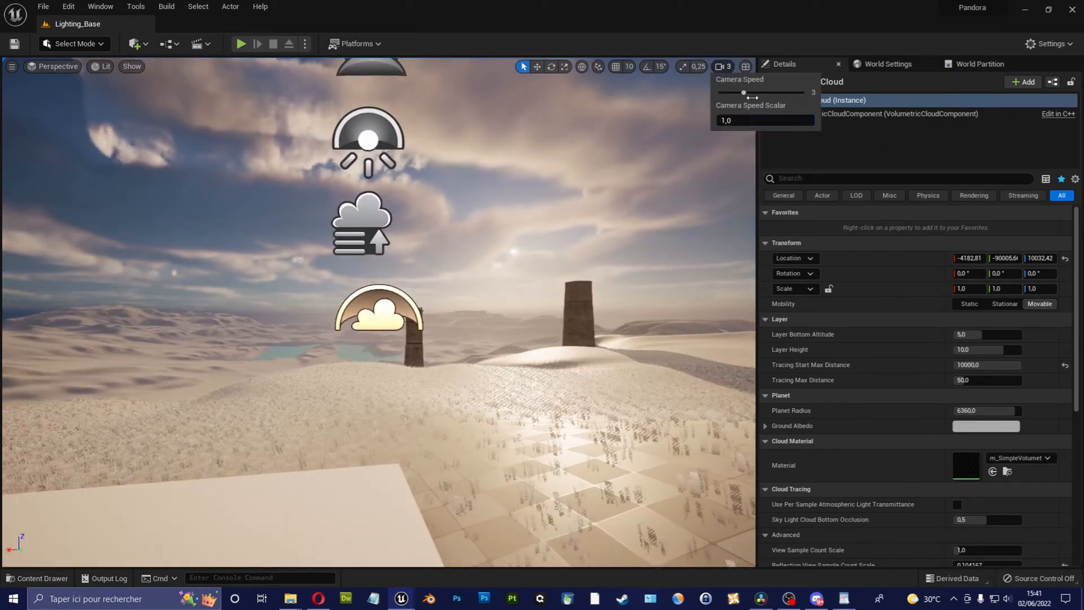
right_click_drag(649, 181, 677, 164)
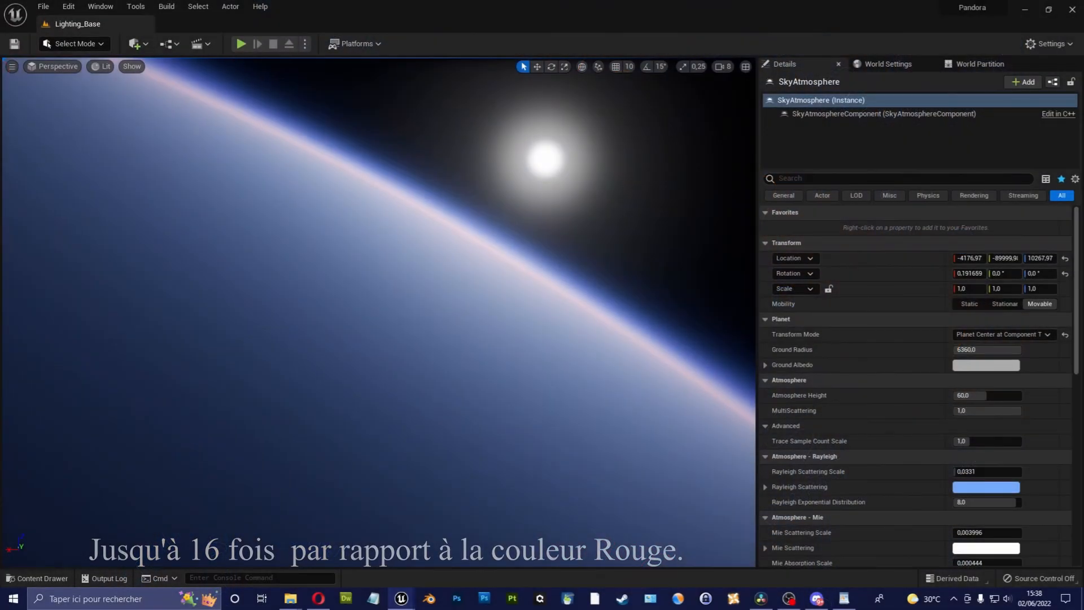
Step: Set the Camera Speed Scalar to 800 to travel around the planet seen from space
right_click_drag(379, 312, 416, 311)
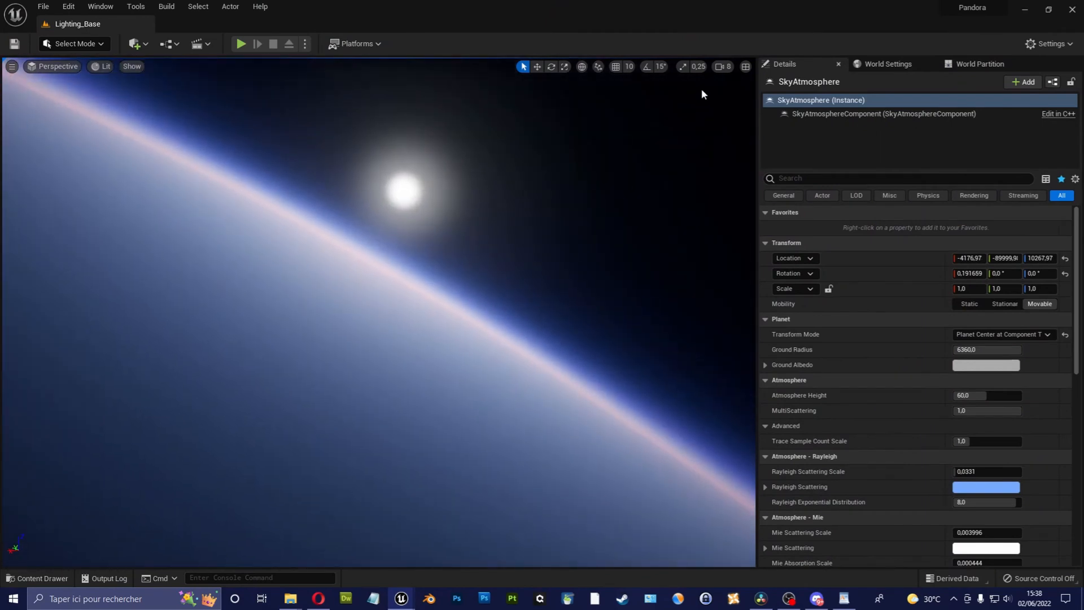
left_click(698, 66)
left_click(723, 66)
left_click(746, 121)
type("800")
key("Return")
right_click_drag(604, 191, 556, 197)
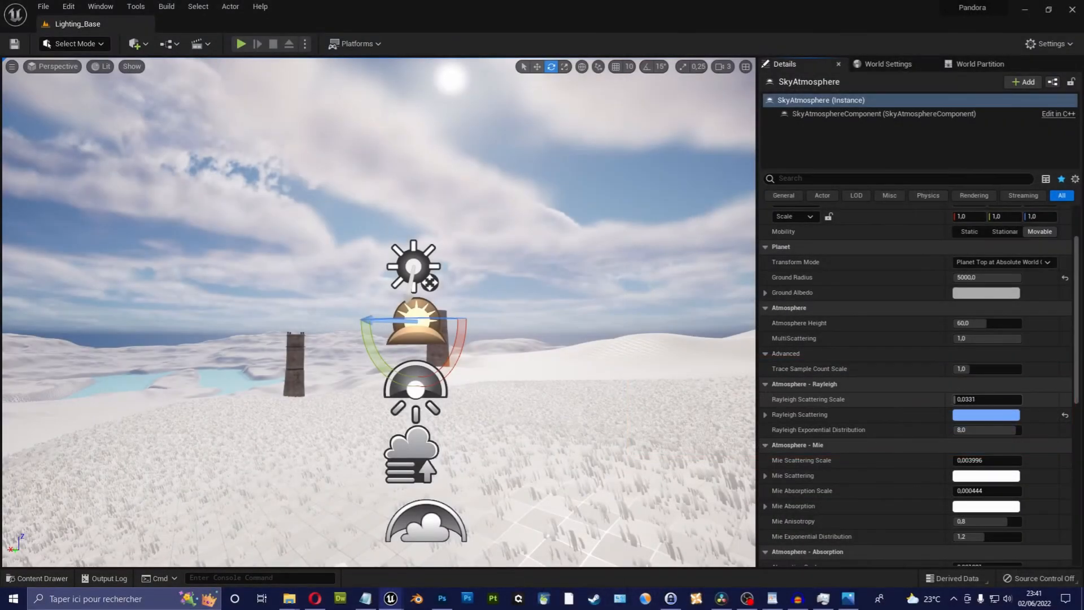
Step: Raise the SkyAtmosphere's Rayleigh Scattering Scale to 2.0, inspect the sky around the sun, and lower the scale
left_click_drag(966, 399, 1020, 399)
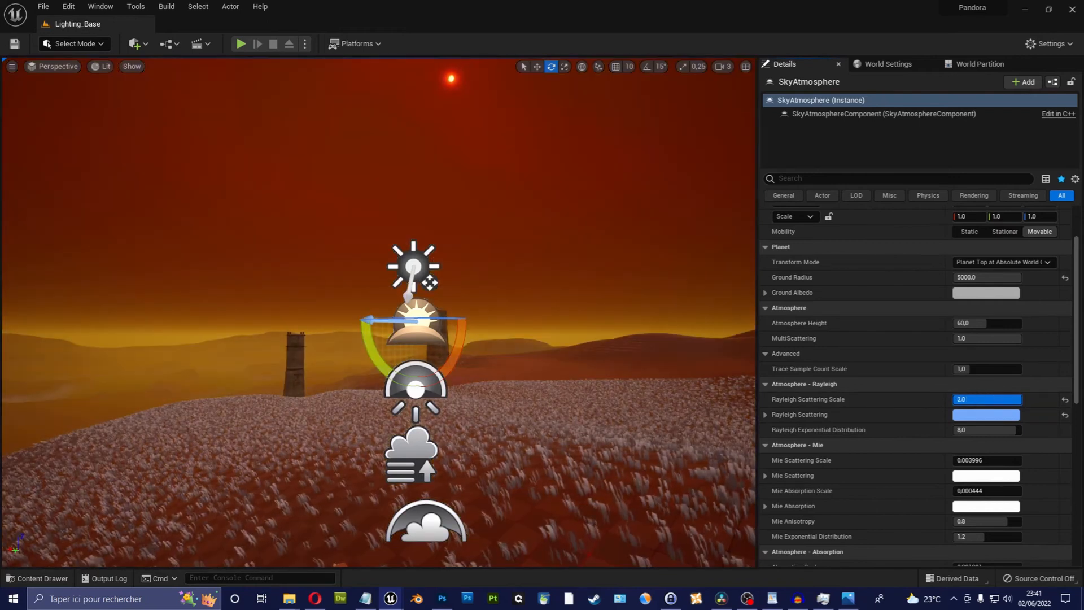
right_click_drag(513, 272, 522, 225)
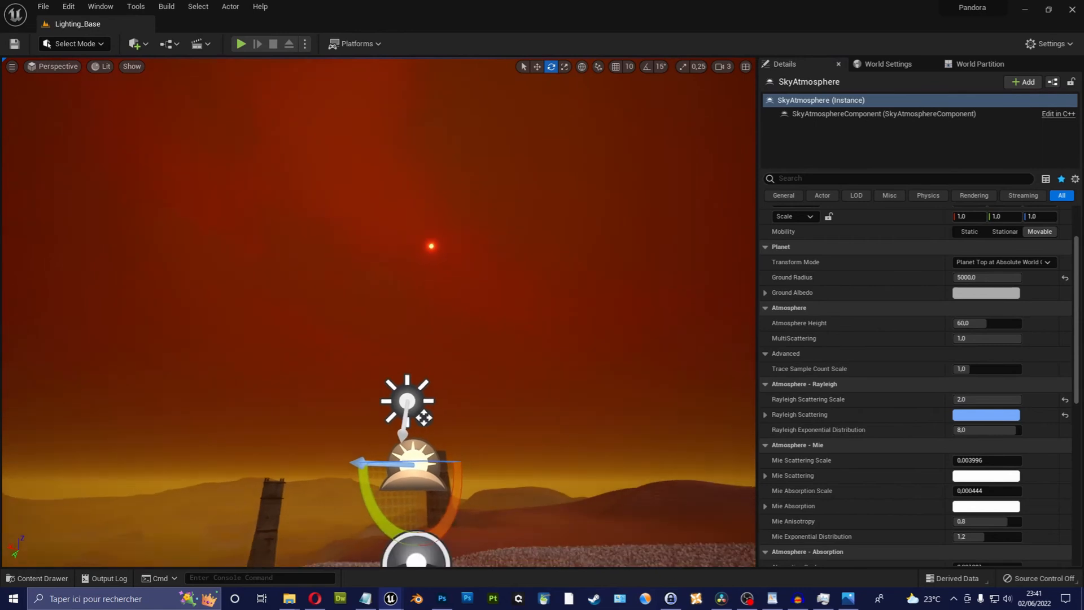
left_click_drag(1010, 399, 981, 399)
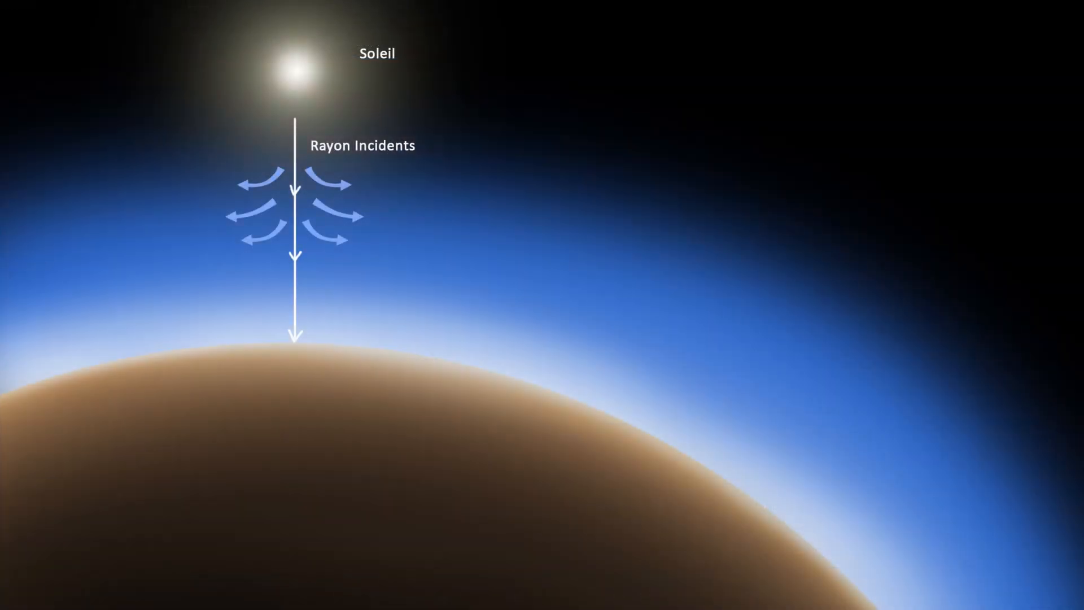
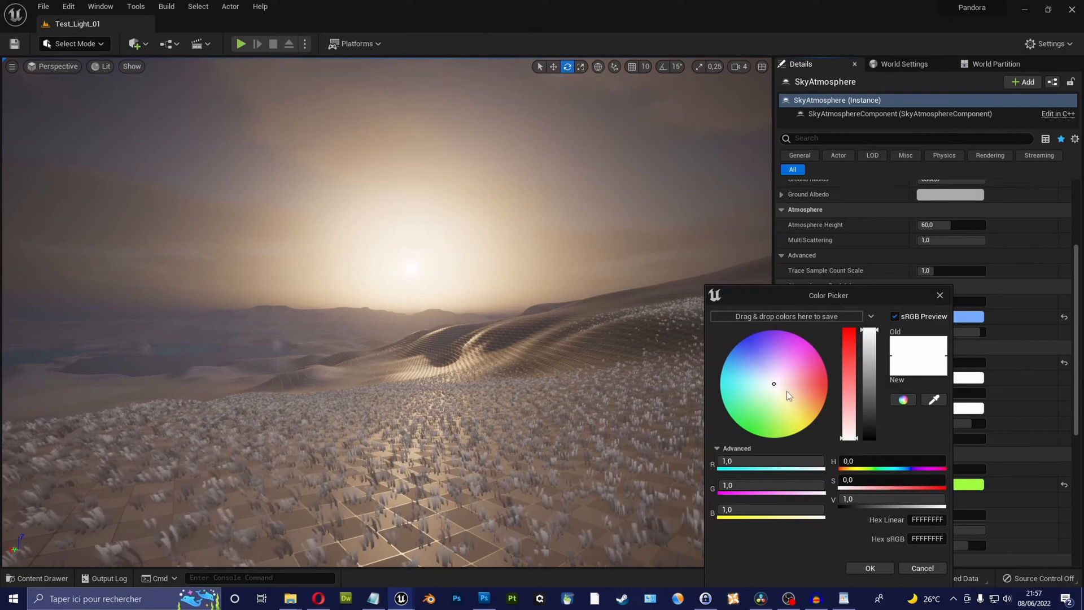
Step: Try yellow and blue hues for the SkyAtmosphere's Mie Scattering color and cancel the color change
left_click_drag(773, 389, 825, 442)
left_click_drag(965, 363, 974, 363)
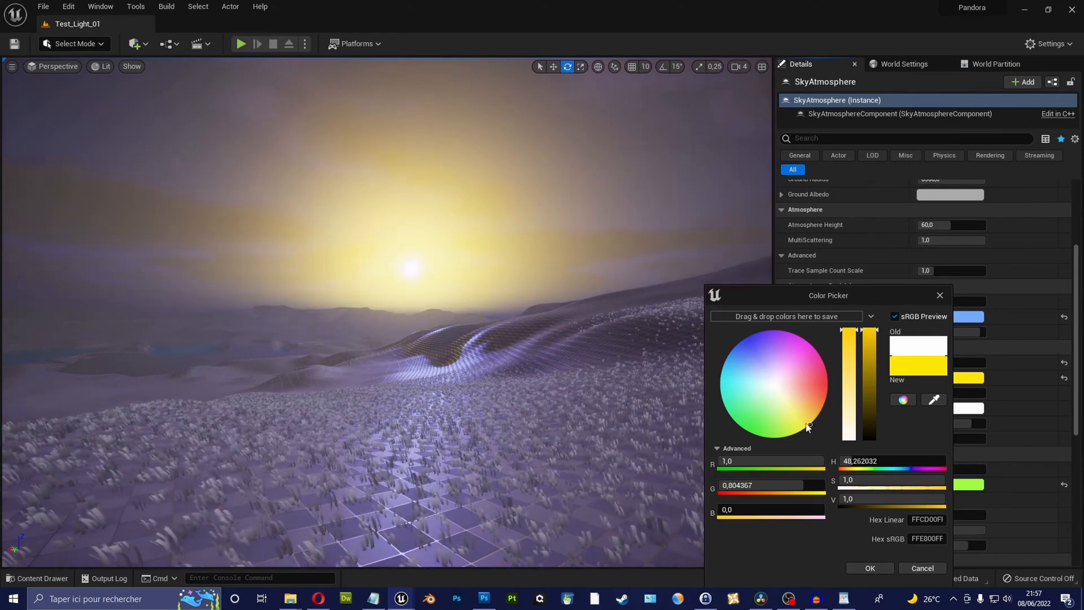
mouse_move(808, 425)
left_mouse_down()
mouse_move(826, 411)
mouse_move(832, 365)
mouse_move(834, 388)
mouse_move(768, 380)
mouse_move(726, 356)
mouse_move(737, 343)
left_mouse_up()
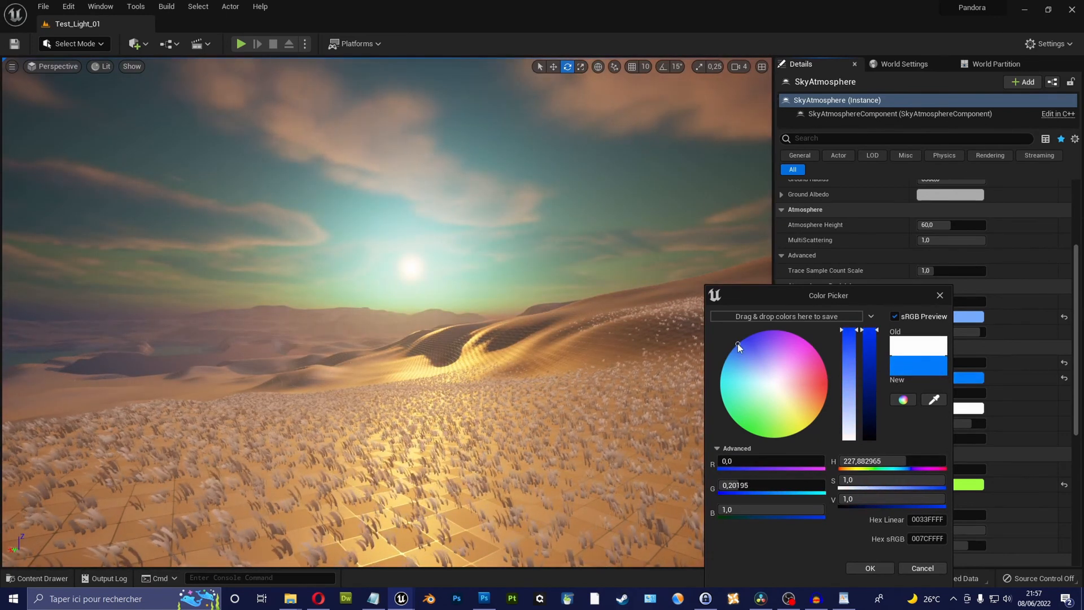
mouse_move(737, 343)
left_mouse_down()
mouse_move(726, 357)
mouse_move(740, 341)
left_mouse_up()
left_click(915, 569)
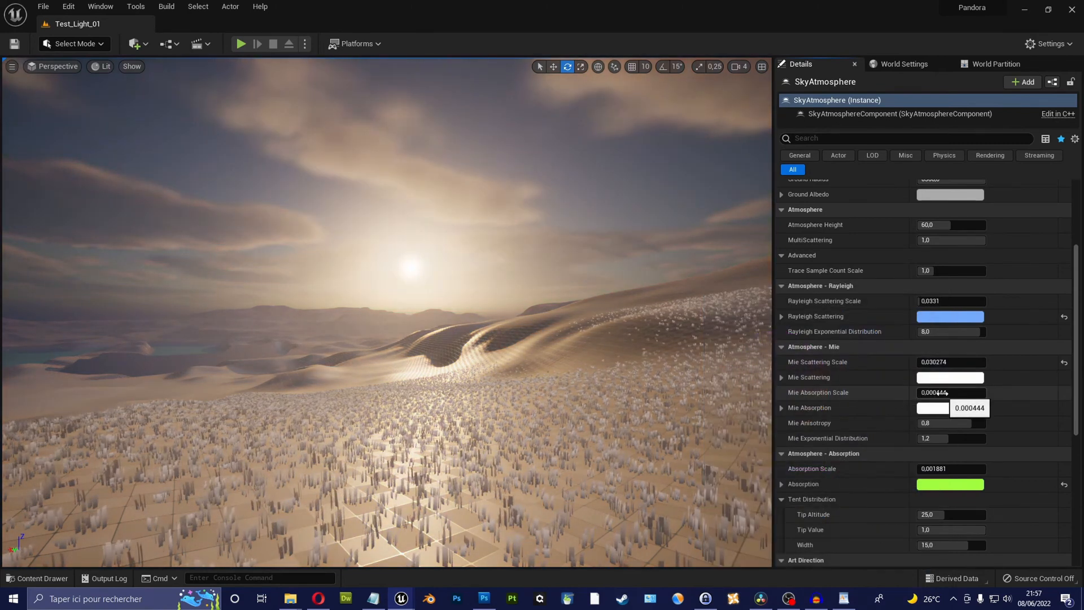
Step: Raise the Mie Absorption Scale to about 0.21, then try red, blue and turquoise Mie Absorption colors and cancel them
left_click_drag(938, 392, 996, 393)
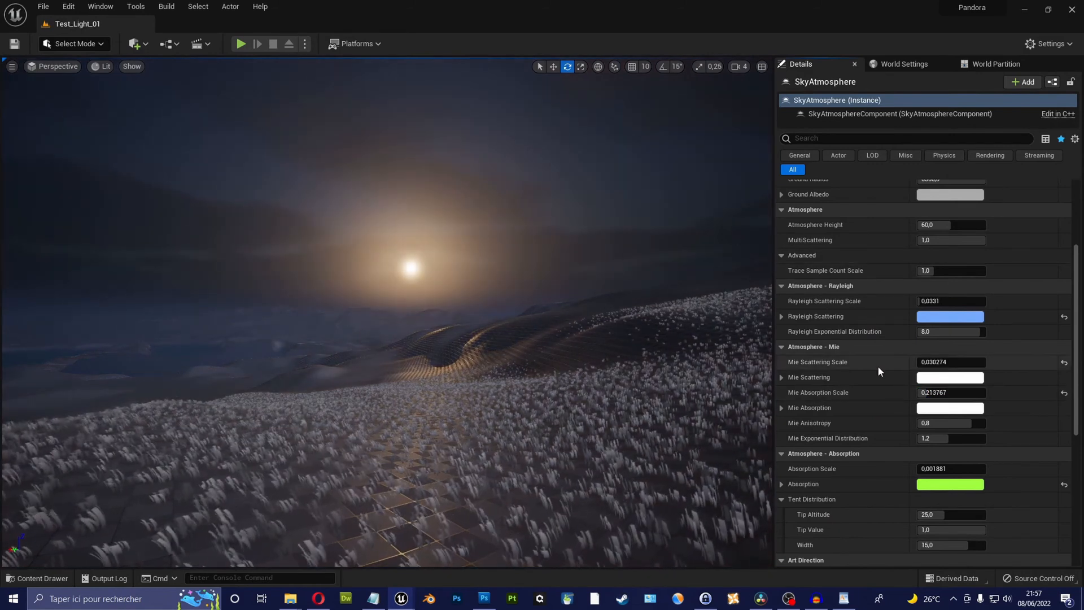
left_click(969, 409)
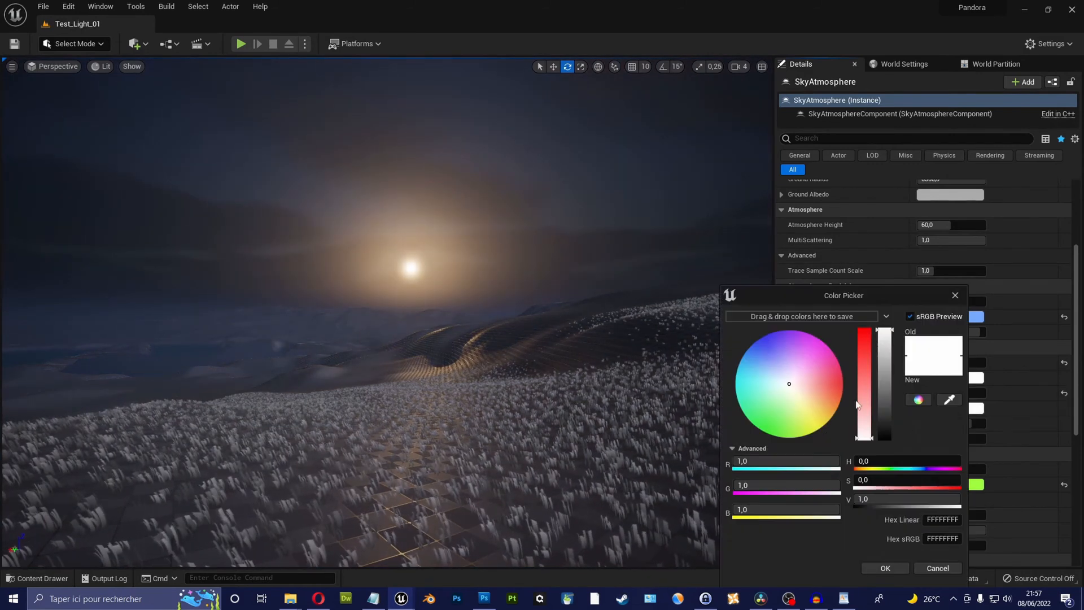
mouse_move(881, 346)
left_mouse_down()
mouse_move(884, 438)
mouse_move(880, 326)
left_mouse_up()
left_click_drag(791, 386, 849, 384)
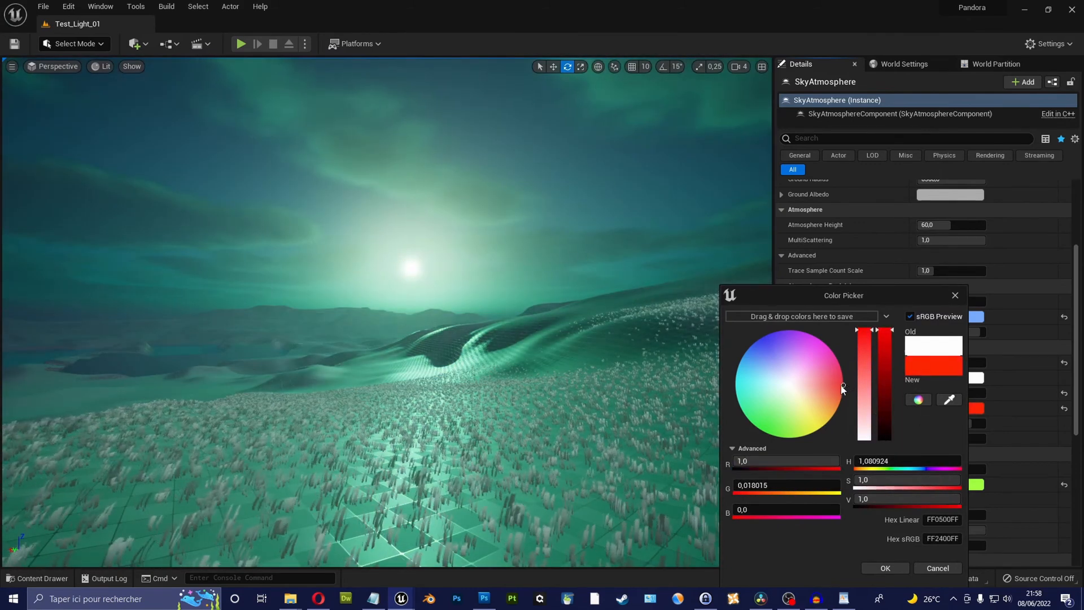
left_click_drag(841, 386, 756, 339)
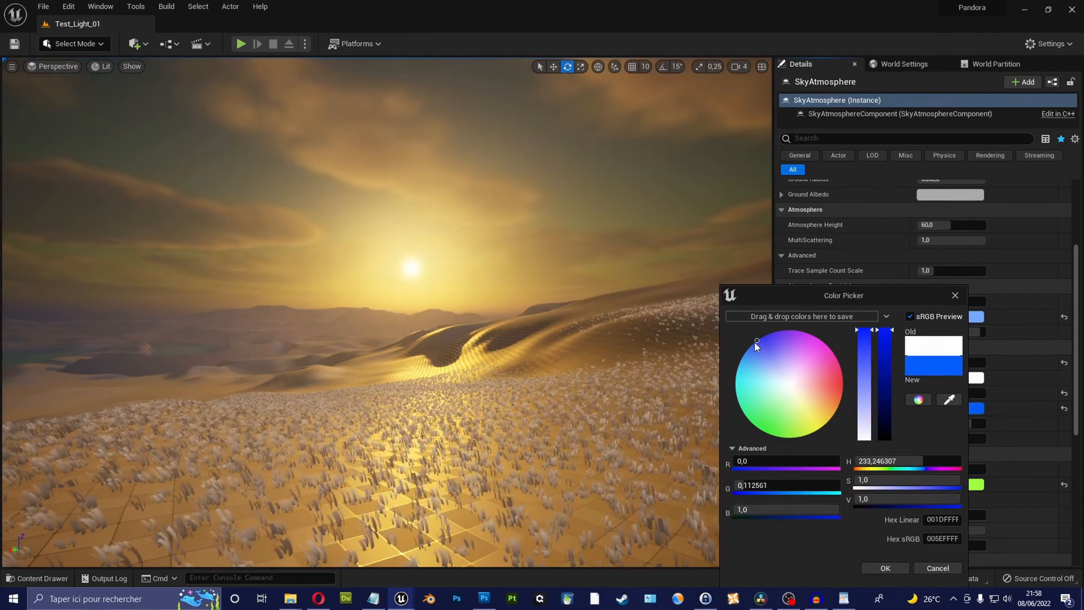
left_click_drag(729, 374, 745, 407)
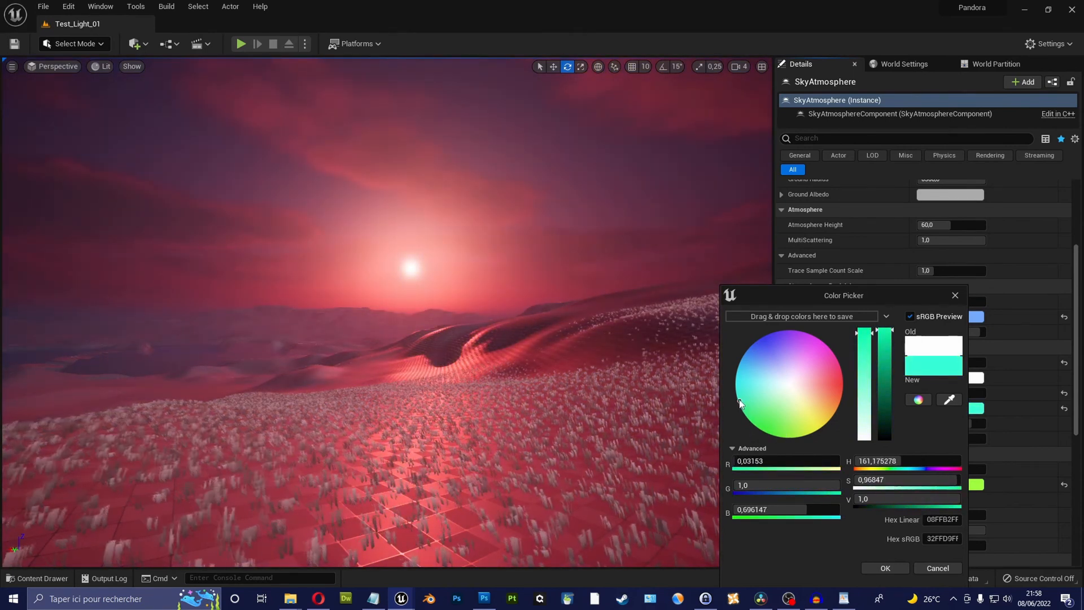
left_click(938, 568)
Step: Lower the Mie Anisotropy to about 0.69 and raise it to about 0.9
mouse_move(941, 422)
left_mouse_down()
mouse_move(975, 423)
mouse_move(921, 424)
left_mouse_up()
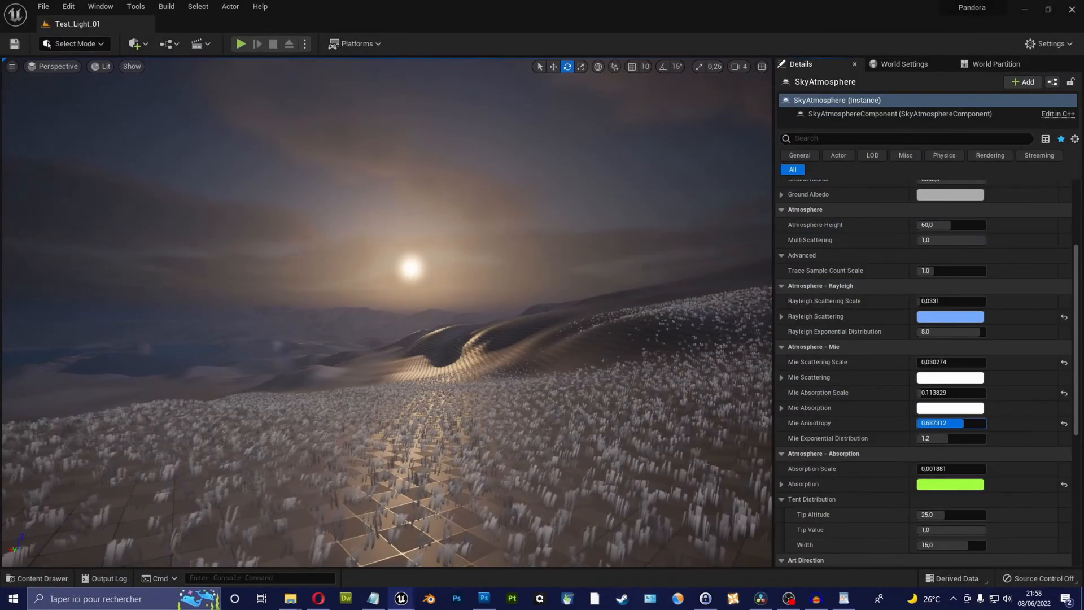
left_click_drag(964, 423, 975, 423)
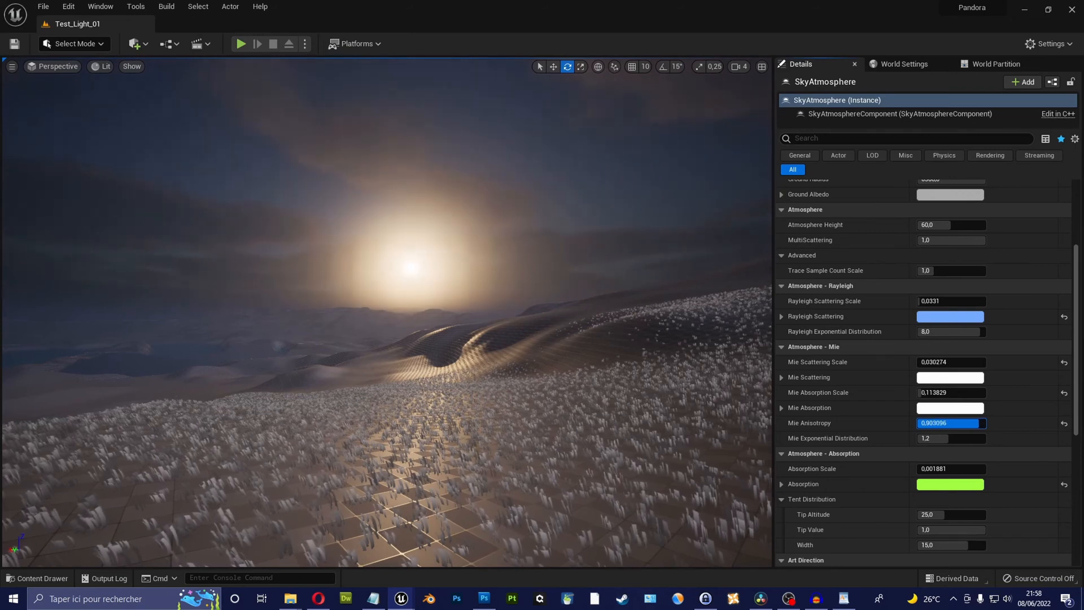
Step: Raise the Mie Scattering Scale to about 0.082 and the Mie Exponential Distribution to about 4.98
left_click_drag(944, 362, 958, 361)
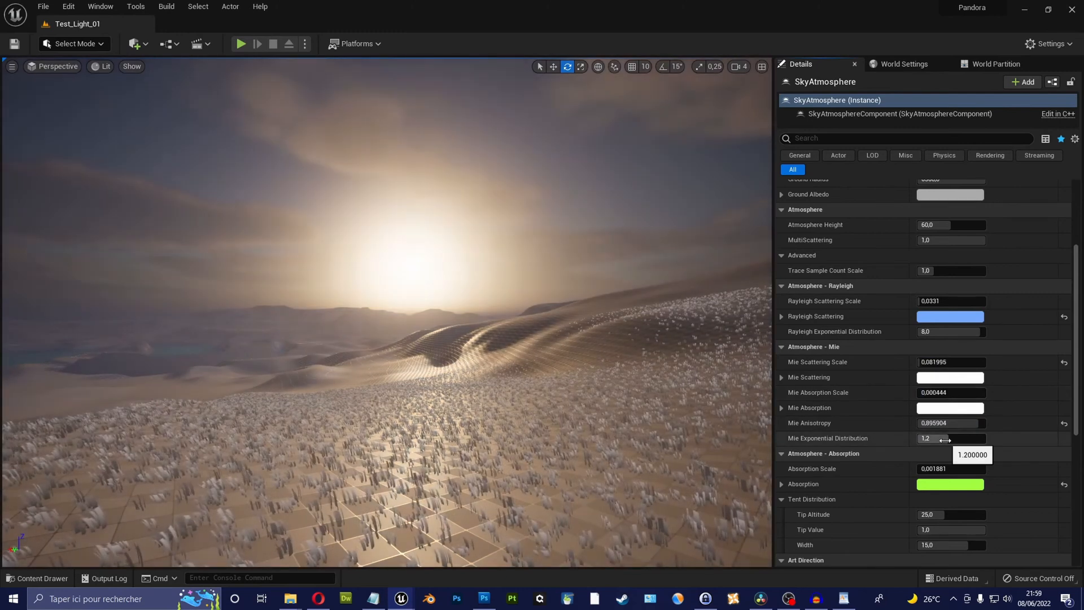
left_click_drag(955, 438, 984, 439)
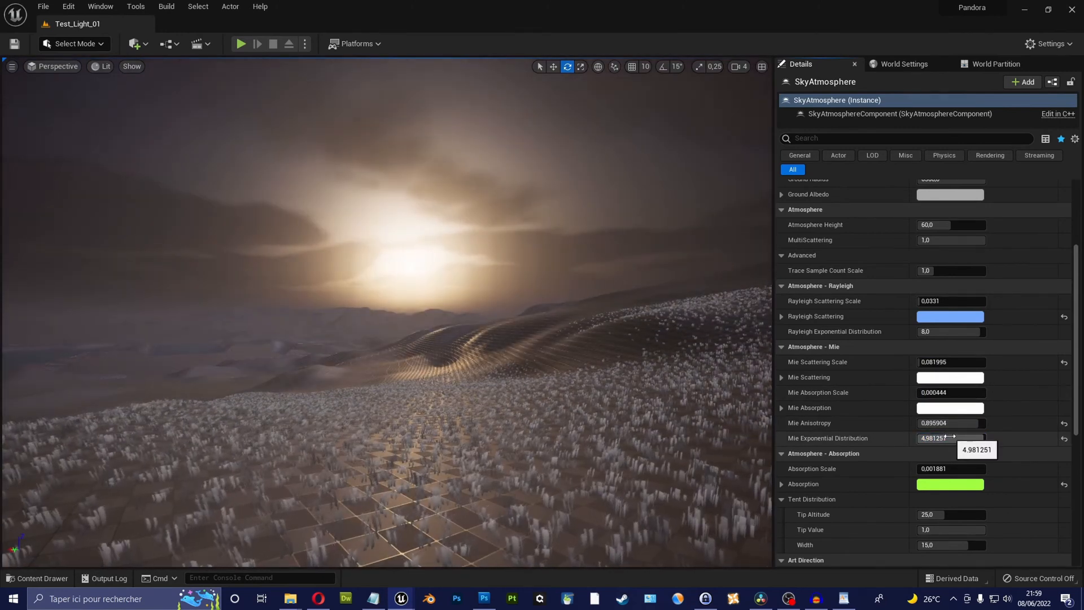
mouse_move(975, 436)
left_mouse_down()
mouse_move(915, 438)
mouse_move(979, 438)
left_mouse_up()
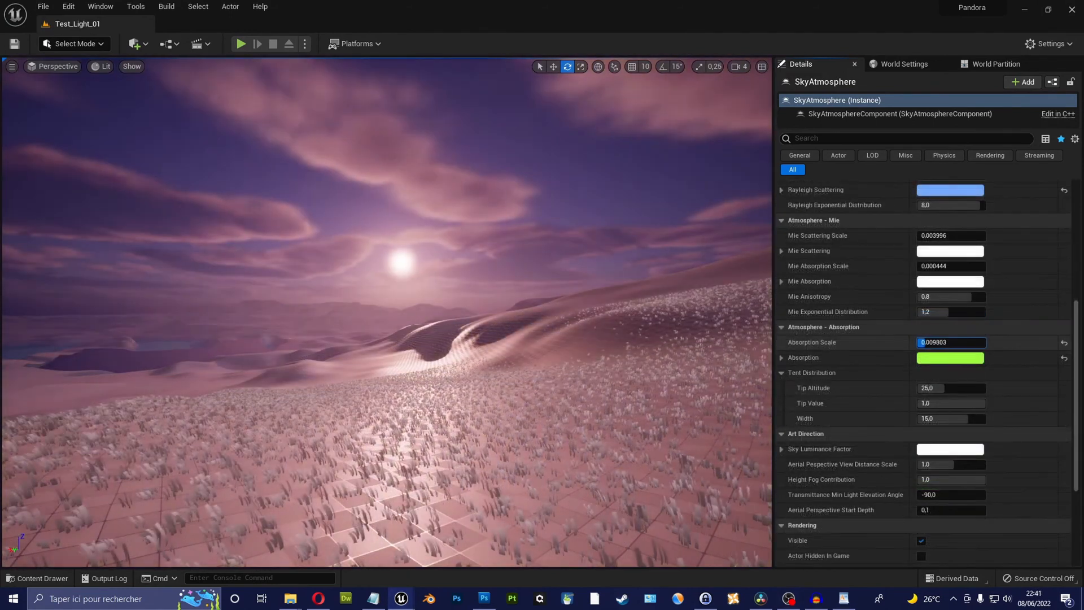
Step: Change the atmosphere's Absorption color from green to pink and try a purple hue
left_click(950, 358)
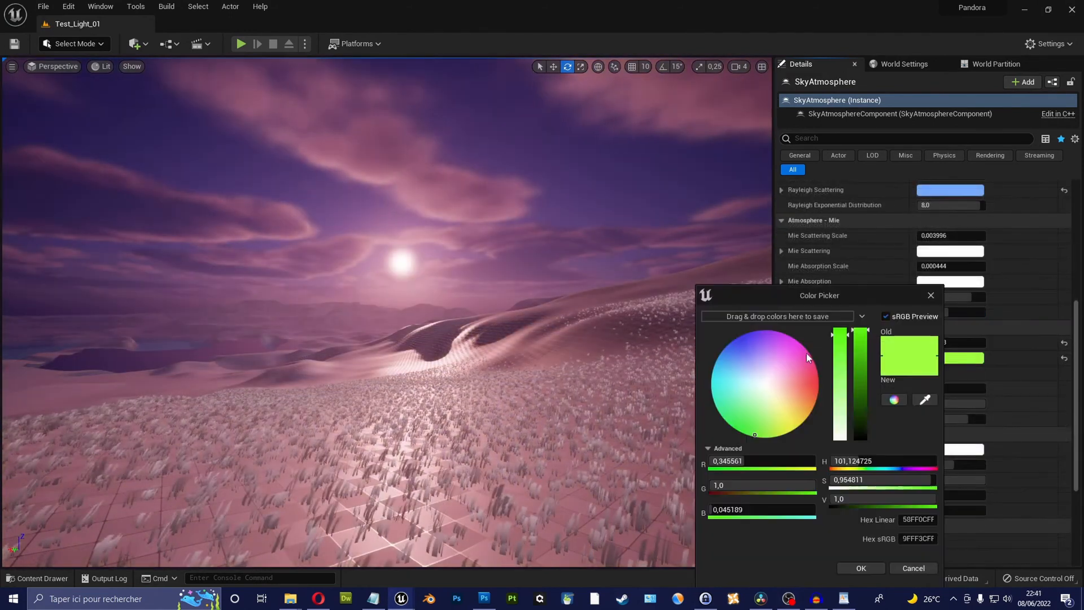
left_click_drag(806, 353, 712, 377)
left_click(805, 398)
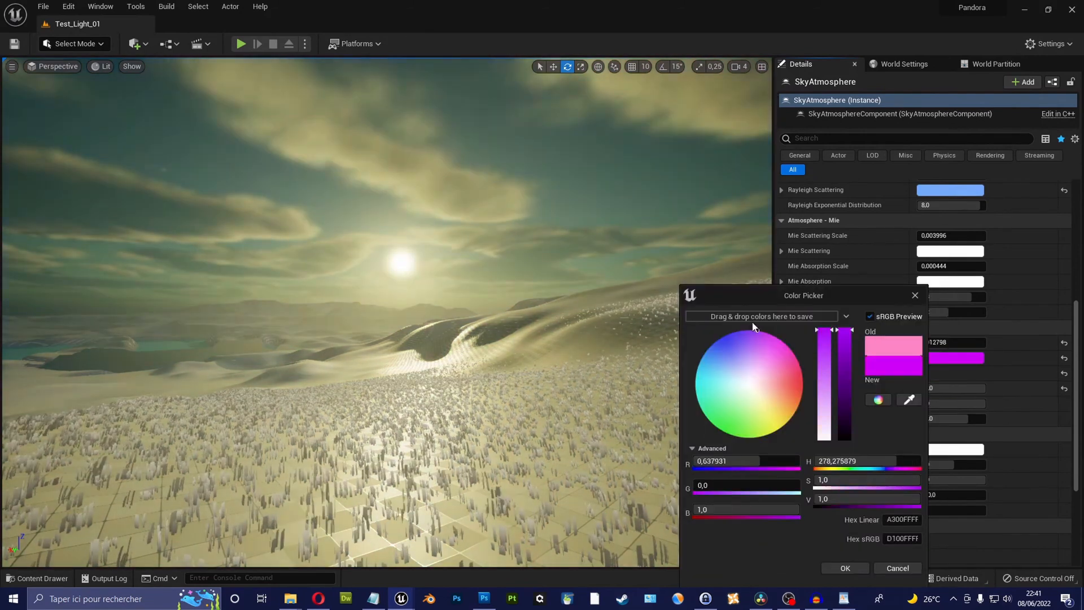
left_click_drag(752, 321, 756, 333)
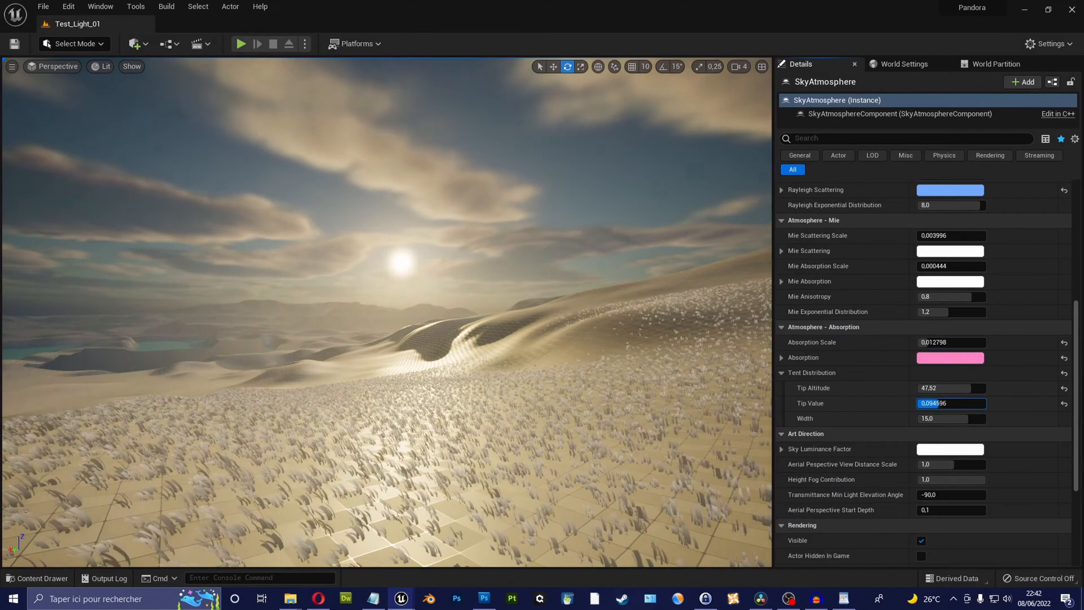
Step: Try a blue Absorption color and adjust the Tent Distribution's Tip Value
left_click(951, 403)
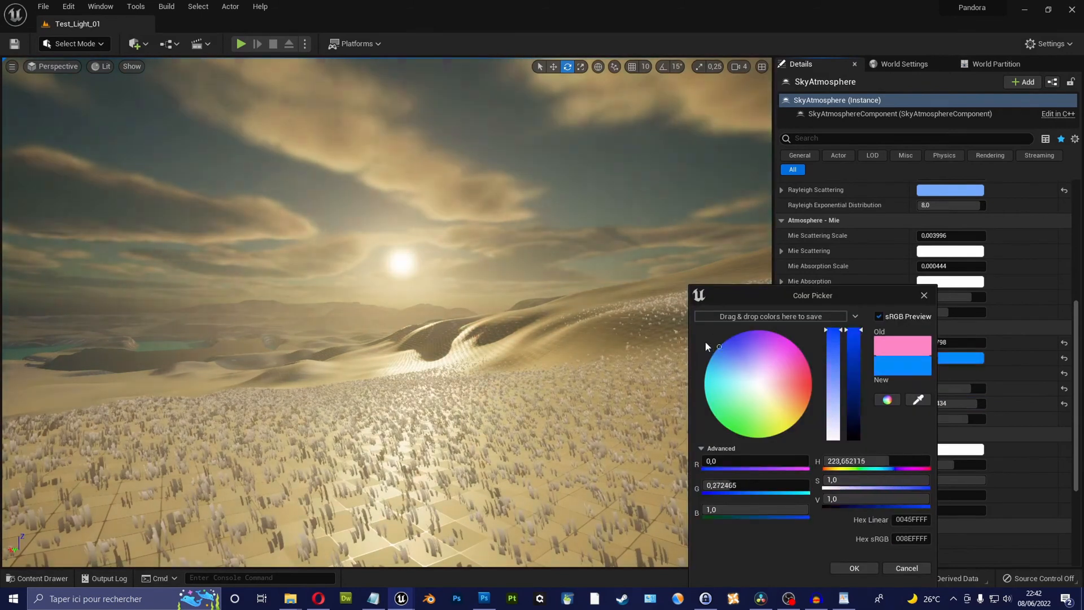
left_click_drag(733, 361, 706, 371)
left_click(854, 568)
left_click_drag(951, 403, 931, 403)
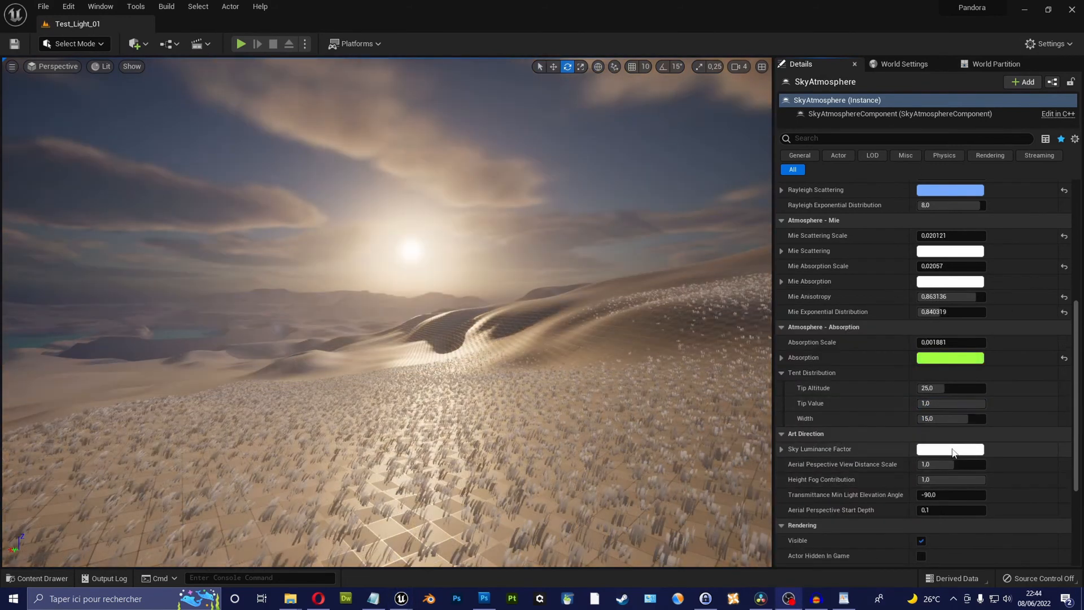
Step: Try pink and blue hues for the Sky Luminance Factor and cancel the color change
left_click(950, 449)
left_click_drag(805, 401, 827, 384)
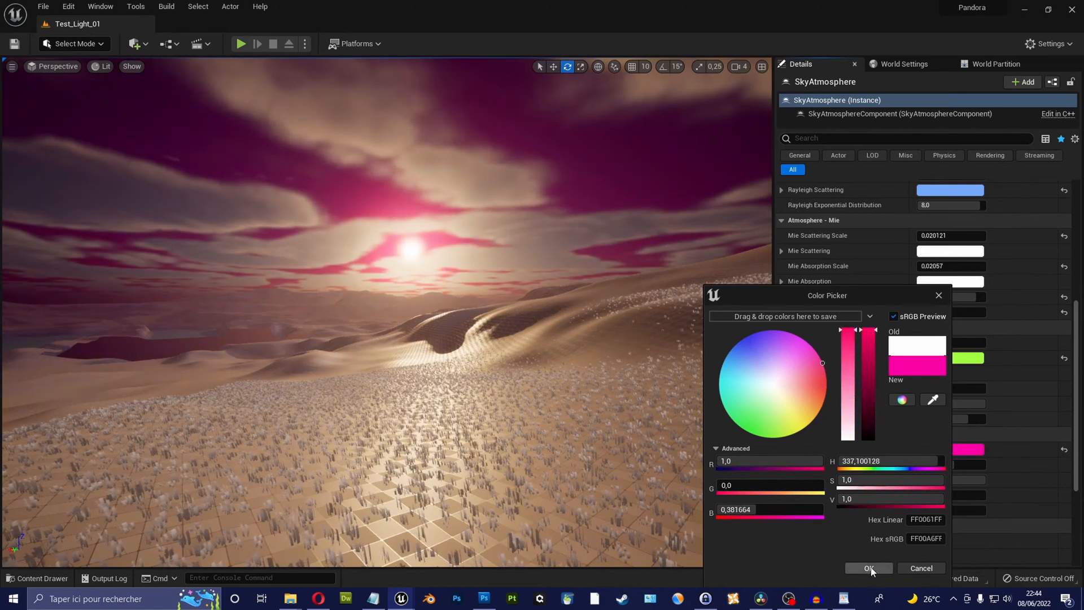
left_click(720, 341)
left_click(909, 566)
Step: Lower the Aerial Perspective View Distance Scale, then reset it and the Height Fog Contribution to their defaults
mouse_move(949, 465)
left_mouse_down()
mouse_move(998, 464)
mouse_move(910, 464)
mouse_move(949, 465)
mouse_move(920, 480)
mouse_move(935, 480)
mouse_move(924, 510)
mouse_move(985, 510)
mouse_move(917, 464)
mouse_move(954, 465)
mouse_move(937, 465)
left_mouse_up()
left_click(1064, 465)
left_click(1063, 480)
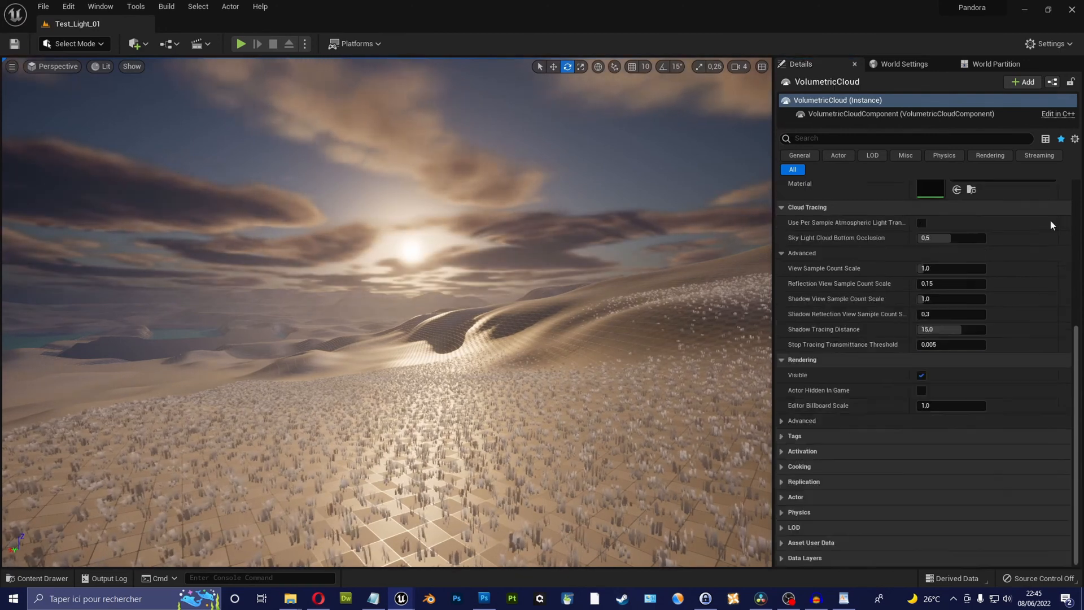
Step: Adjust the VolumetricCloud's settings to change the look of the cloud cover
scroll(1050, 224, "up", 5)
left_click_drag(945, 287, 977, 282)
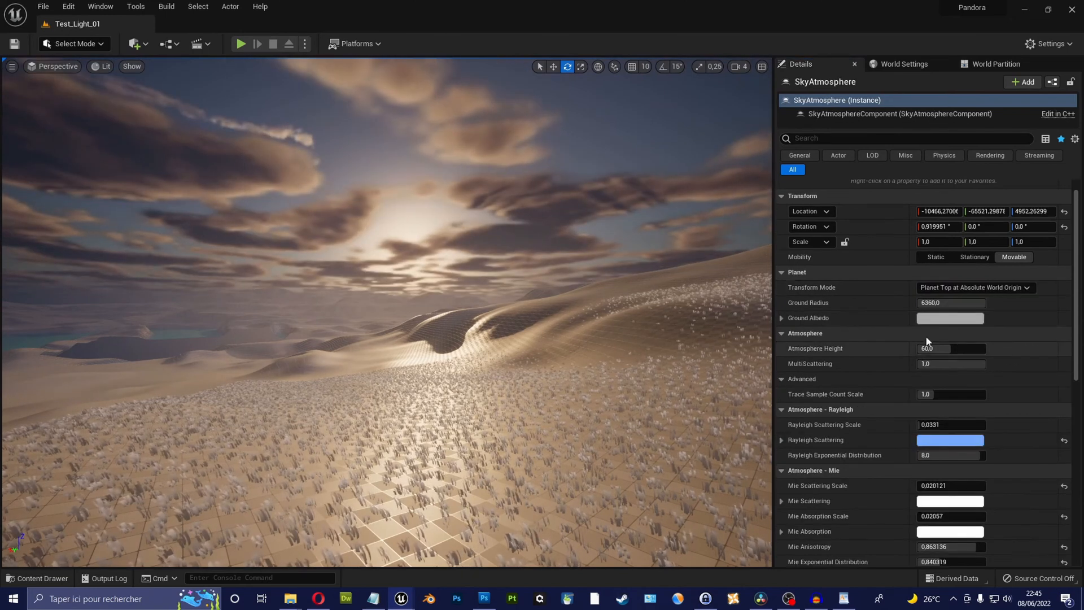
Step: Try higher Aerial Perspective Start Depth and View Distance Scale values on the SkyAtmosphere and reset both to their defaults
scroll(953, 367, "down", 8)
left_click_drag(922, 399, 984, 399)
left_click_drag(958, 355, 985, 355)
left_click(1063, 354)
mouse_move(962, 400)
left_mouse_down()
mouse_move(909, 399)
mouse_move(978, 399)
left_mouse_up()
left_click(1063, 399)
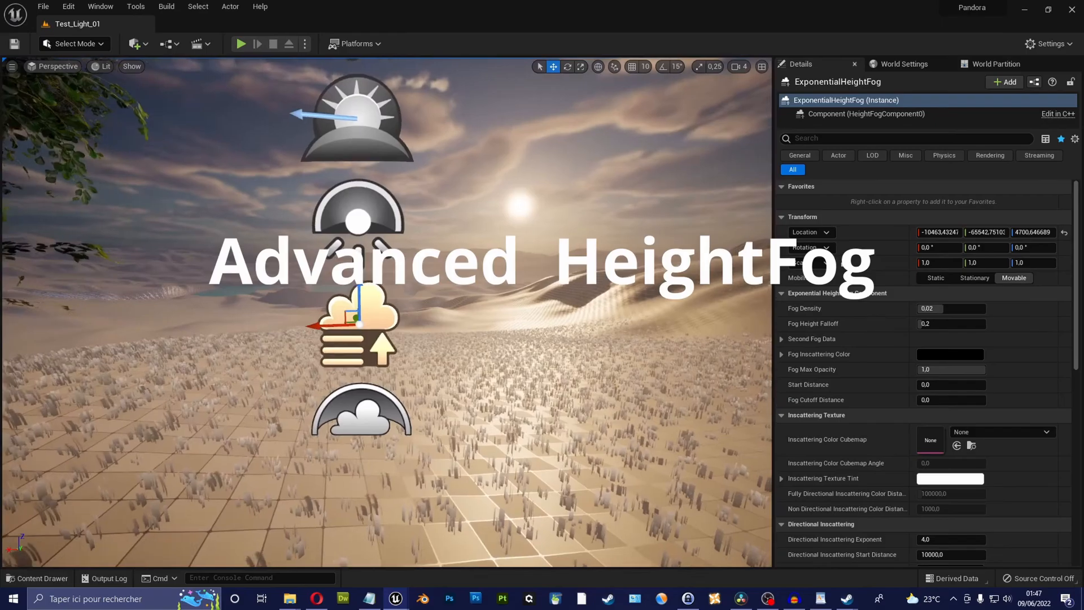
Step: Vary the ExponentialHeightFog's Fog Density, bringing it to about 0.032, and inspect the fog over the dunes
right_click_drag(387, 312, 421, 305)
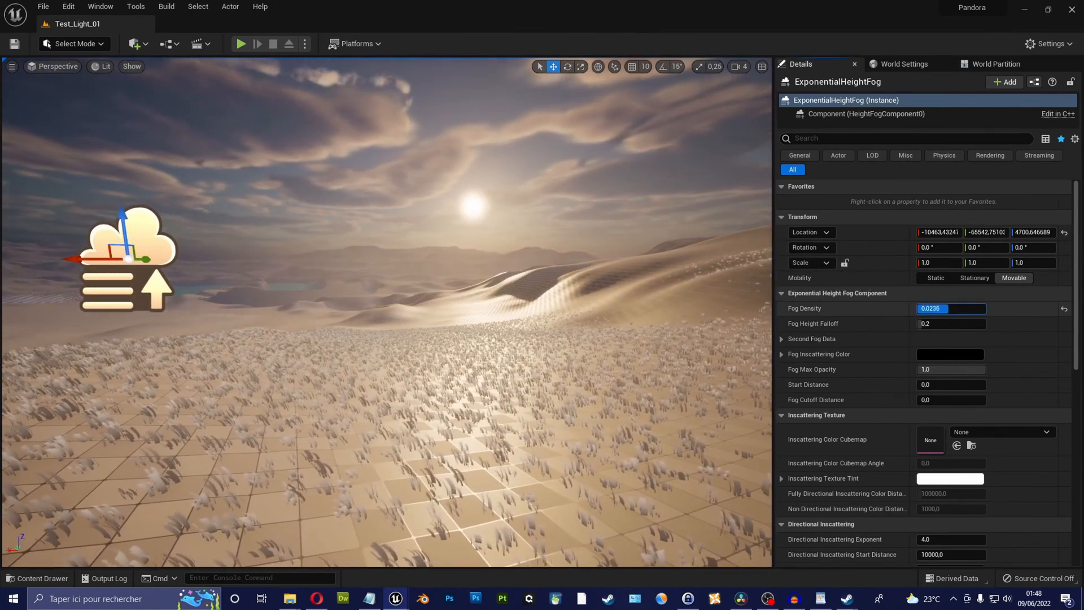
left_click_drag(950, 309, 986, 309)
right_click_drag(621, 304, 621, 286)
mouse_move(954, 309)
left_mouse_down()
mouse_move(935, 309)
mouse_move(972, 309)
mouse_move(983, 324)
mouse_move(928, 324)
mouse_move(940, 323)
left_mouse_up()
right_click_drag(677, 316, 684, 259)
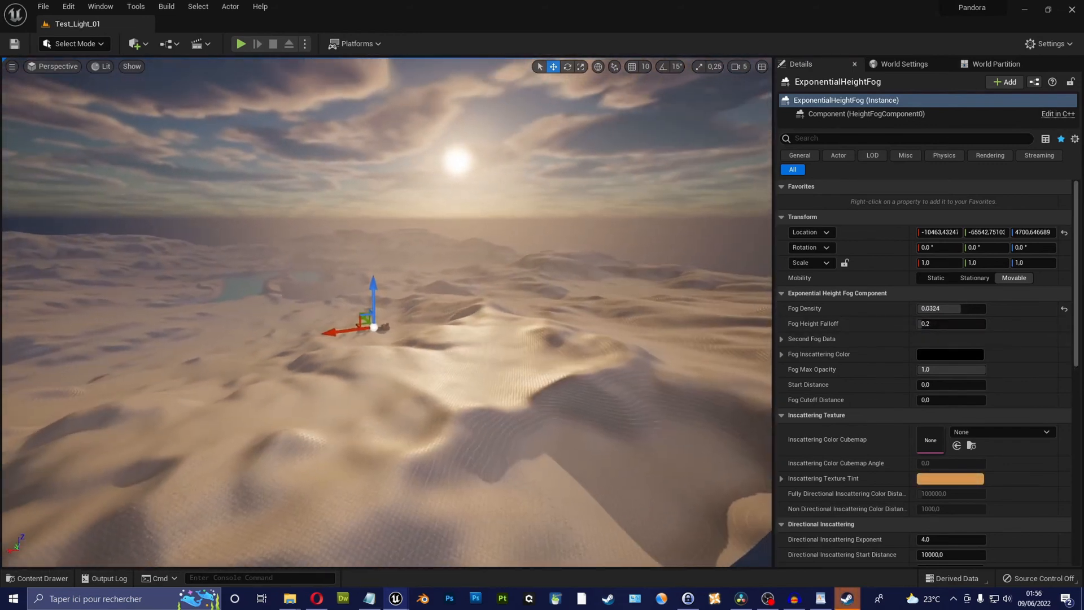
Step: Try a dark orange Fog Inscattering Color on the ExponentialHeightFog
right_click_drag(382, 269, 375, 263)
left_click_drag(378, 277, 408, 398)
left_click_drag(425, 334, 458, 175)
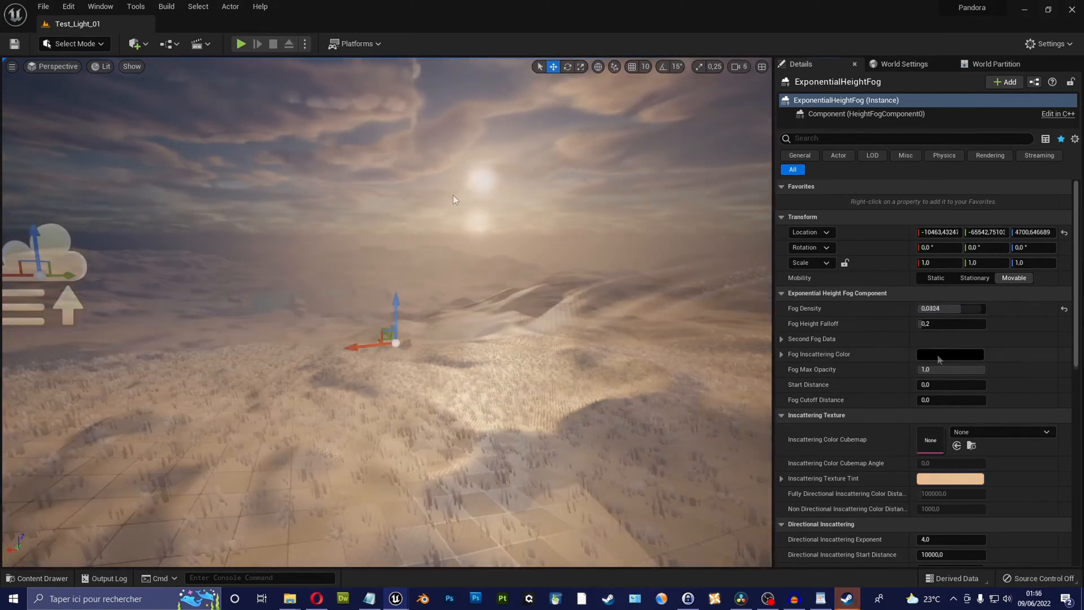
left_click(950, 354)
left_click(802, 384)
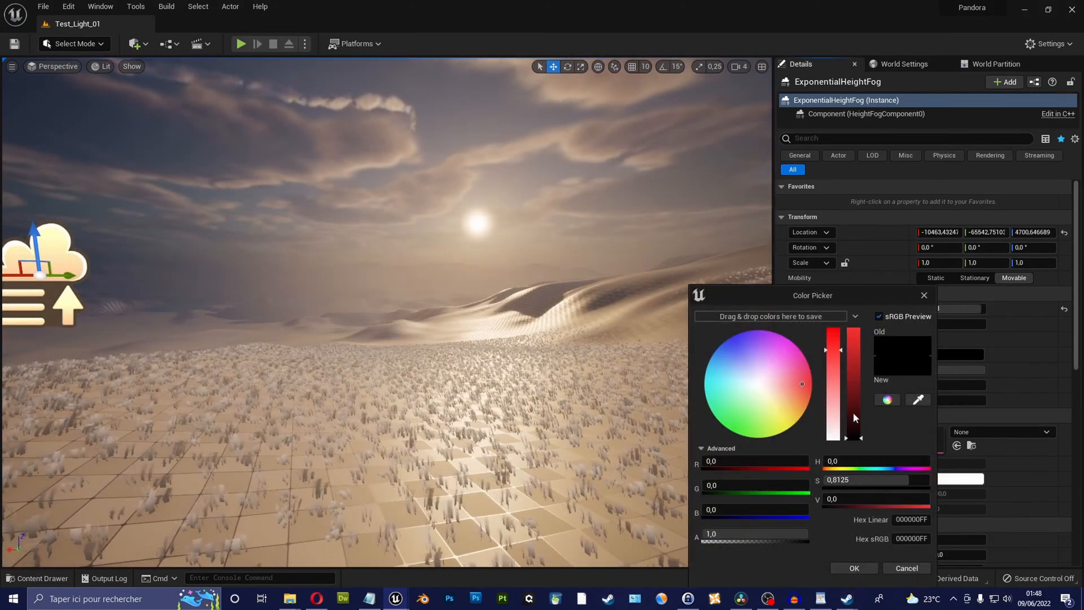
left_click_drag(854, 417, 857, 404)
left_click_drag(800, 385, 809, 398)
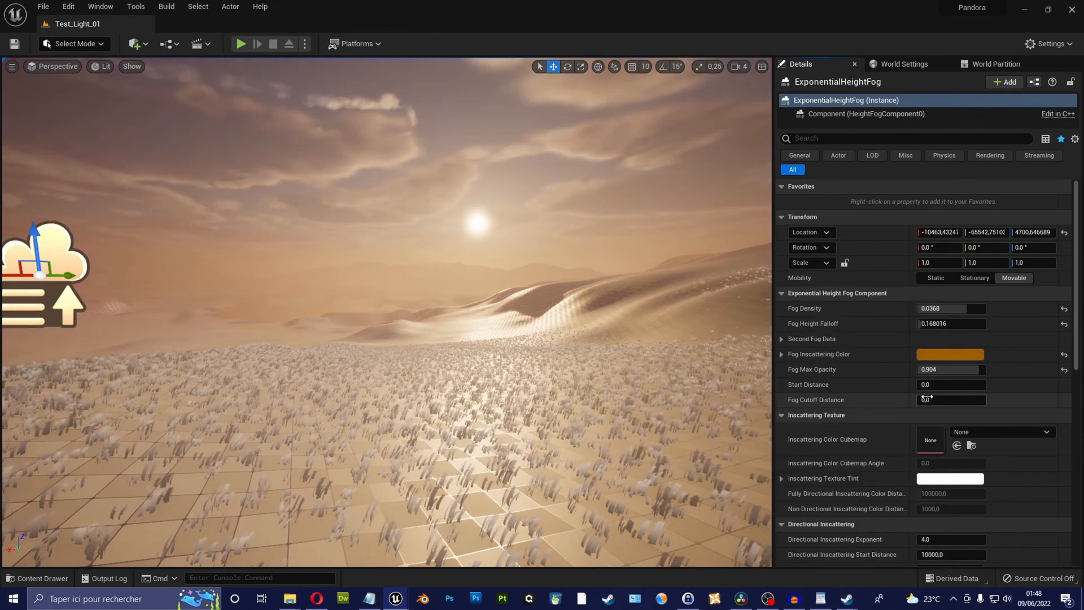
Step: Try a Start Distance of 5000, return it to 0, and try a Fog Cutoff Distance of 100000
left_click_drag(925, 386, 954, 385)
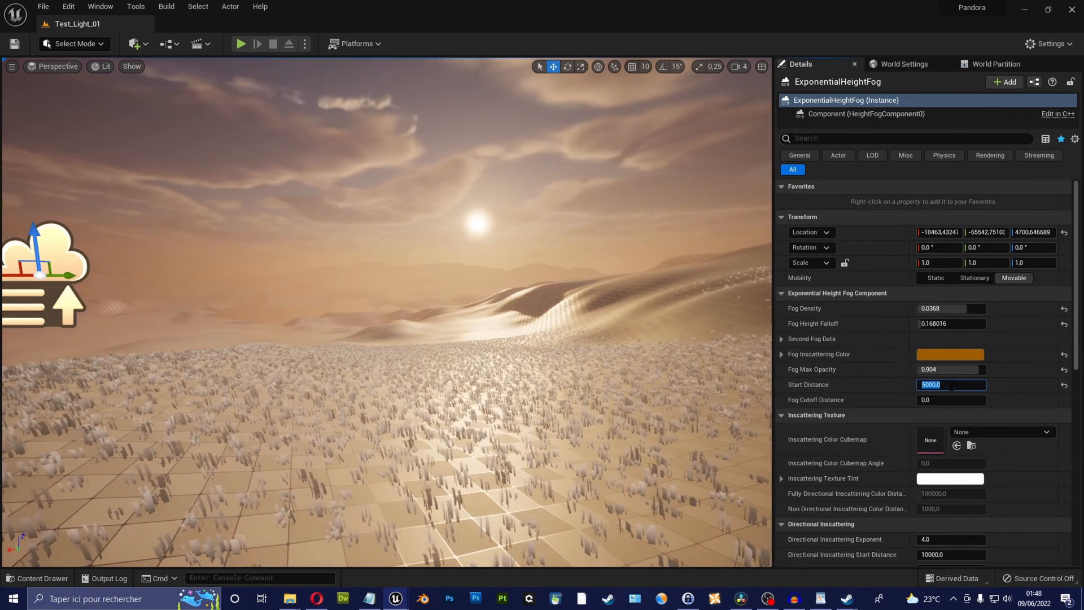
type("0")
key("Return")
left_click_drag(954, 386, 990, 399)
left_click(1062, 385)
type("100000")
key("Return")
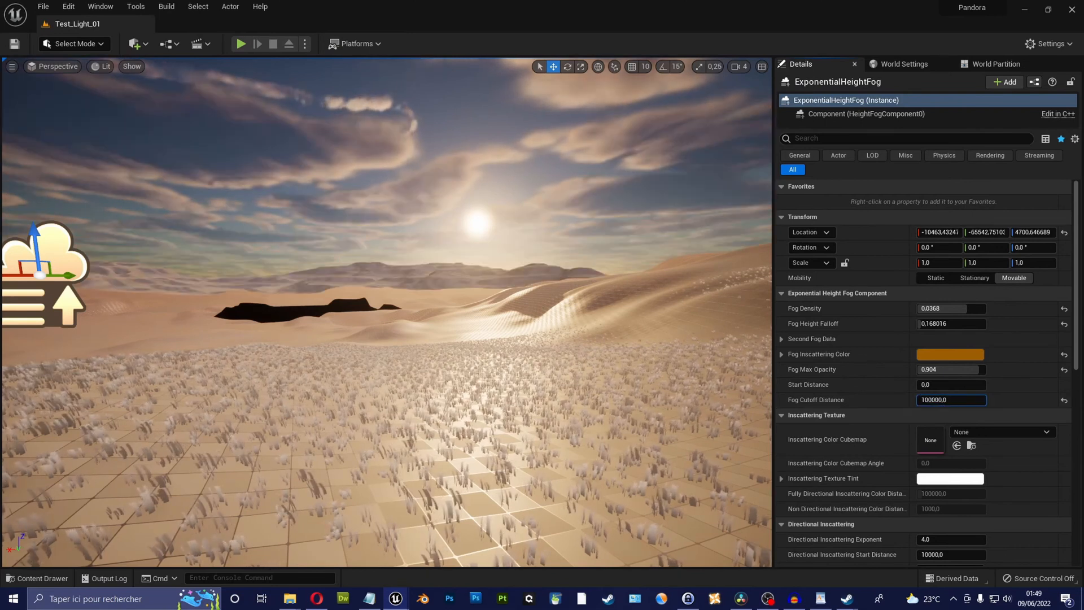
Step: Reset the fog's Cutoff Distance, Max Opacity, Inscattering Color and Height Falloff to their defaults and bring Fog Density to 0.0324
left_click(1063, 400)
left_click(1064, 369)
left_click(1064, 355)
left_click(1063, 324)
left_click_drag(963, 308, 959, 308)
Step: Assign T_Cubemap_01 as the Inscattering Color Cubemap and give the Inscattering Texture Tint an orange tone
scroll(976, 397, "down", 3)
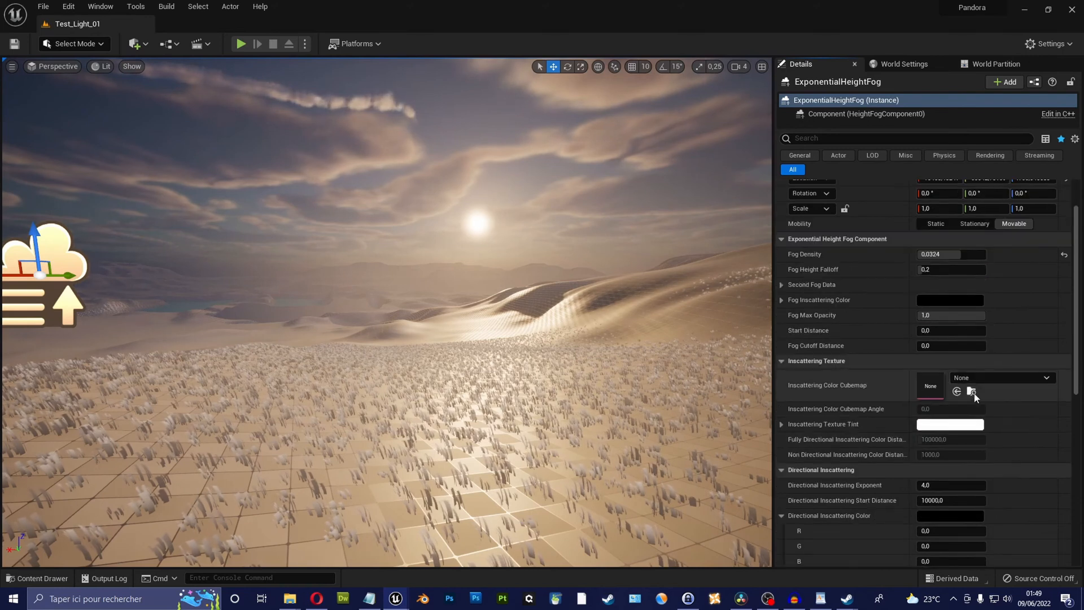
left_click(993, 377)
left_click(954, 210)
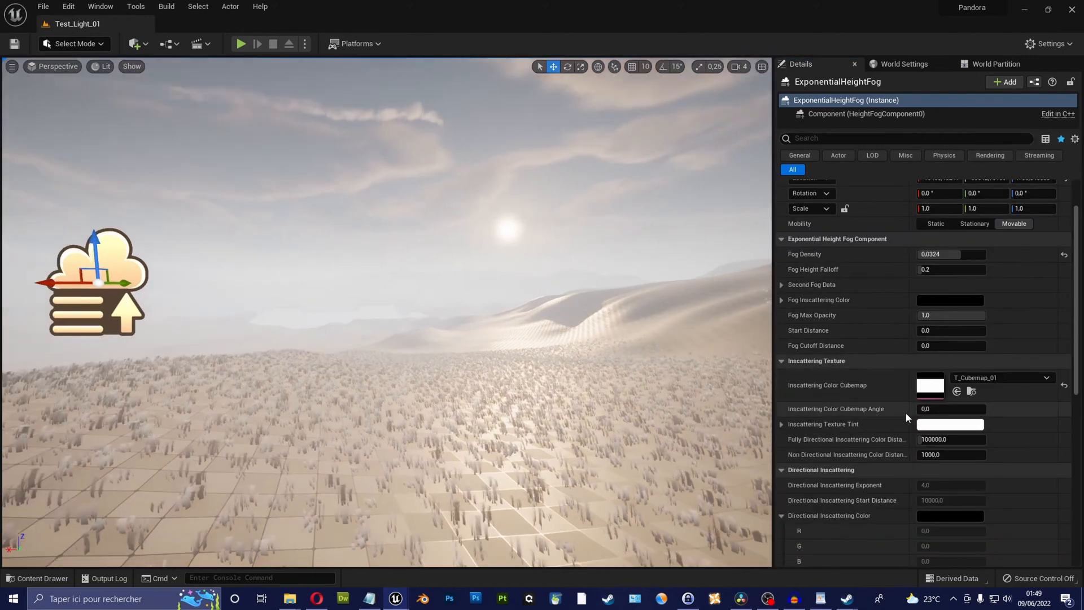
left_click(950, 423)
left_click_drag(785, 385, 801, 400)
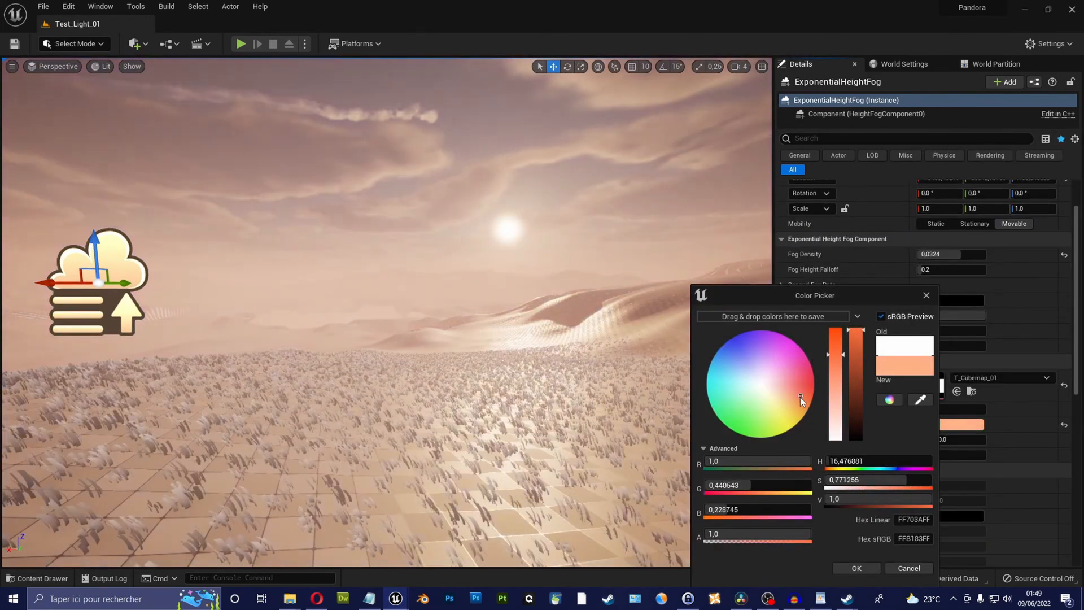
left_click(876, 568)
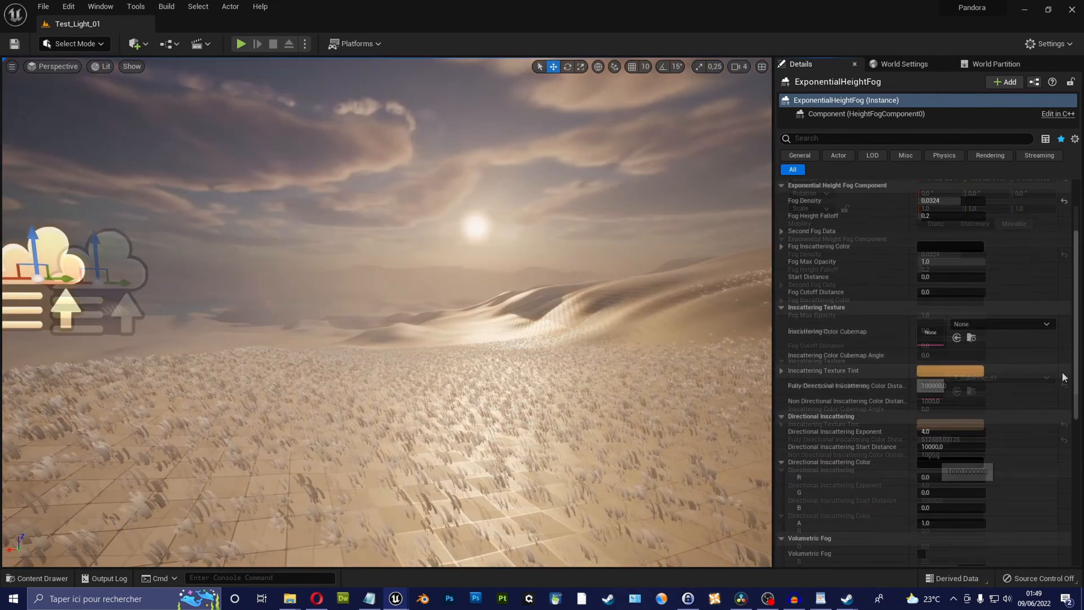
Step: Try Directional Inscattering Exponent values up to about 16.9 and reset the directional inscattering settings to their defaults
mouse_move(941, 431)
left_mouse_down()
mouse_move(982, 432)
mouse_move(928, 431)
left_mouse_up()
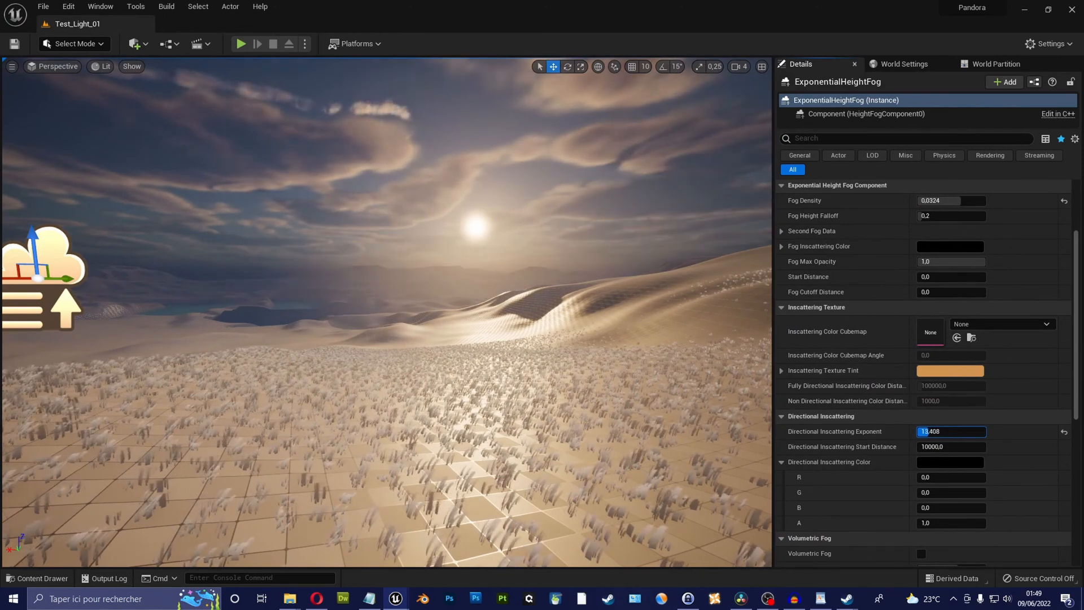
mouse_move(960, 432)
left_mouse_down()
mouse_move(984, 433)
mouse_move(973, 447)
mouse_move(919, 432)
mouse_move(940, 431)
left_mouse_up()
left_click(1064, 448)
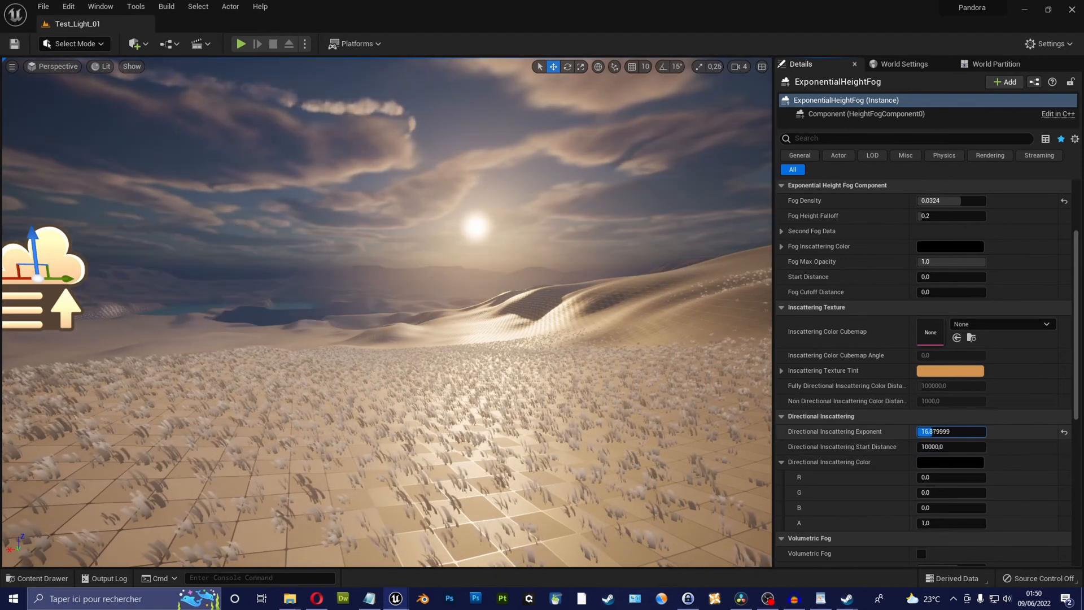
left_click(1064, 431)
Step: Enable Volumetric Fog and raise its Scattering Distribution to 0.9
scroll(945, 470, "down", 1)
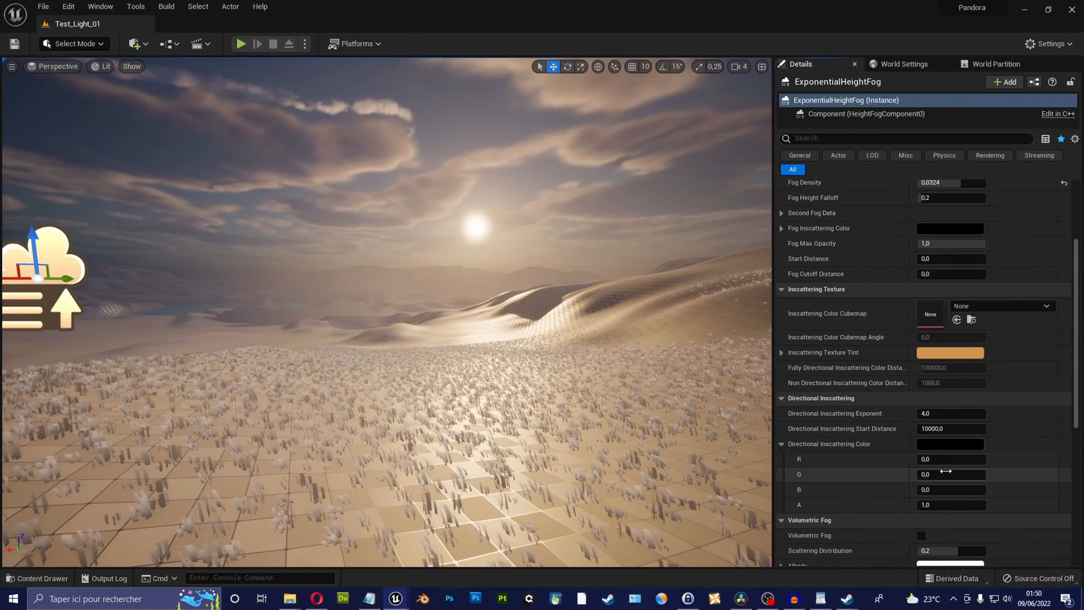
scroll(945, 469, "down", 5)
left_click(921, 390)
left_click_drag(945, 408, 981, 407)
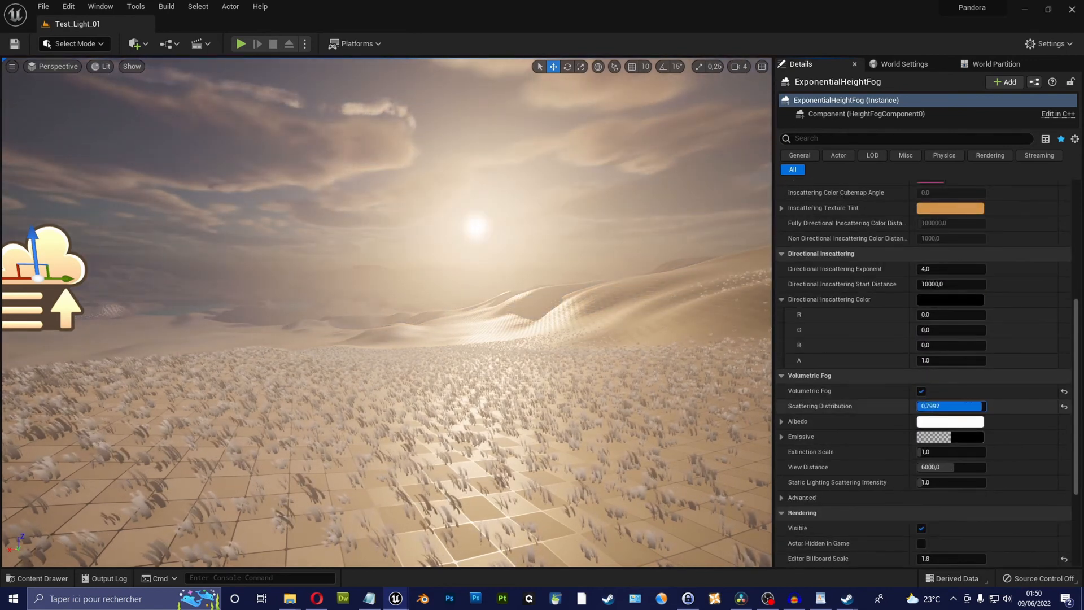
Step: Set the volumetric fog's Albedo to a saturated red
left_click(950, 421)
left_click(792, 386)
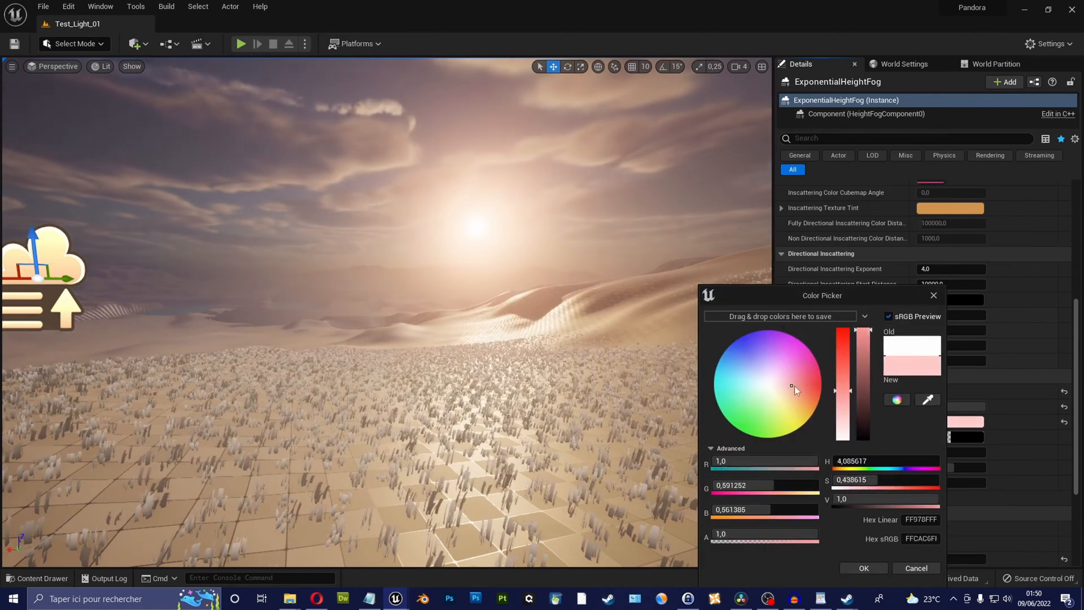
left_click_drag(794, 385, 822, 391)
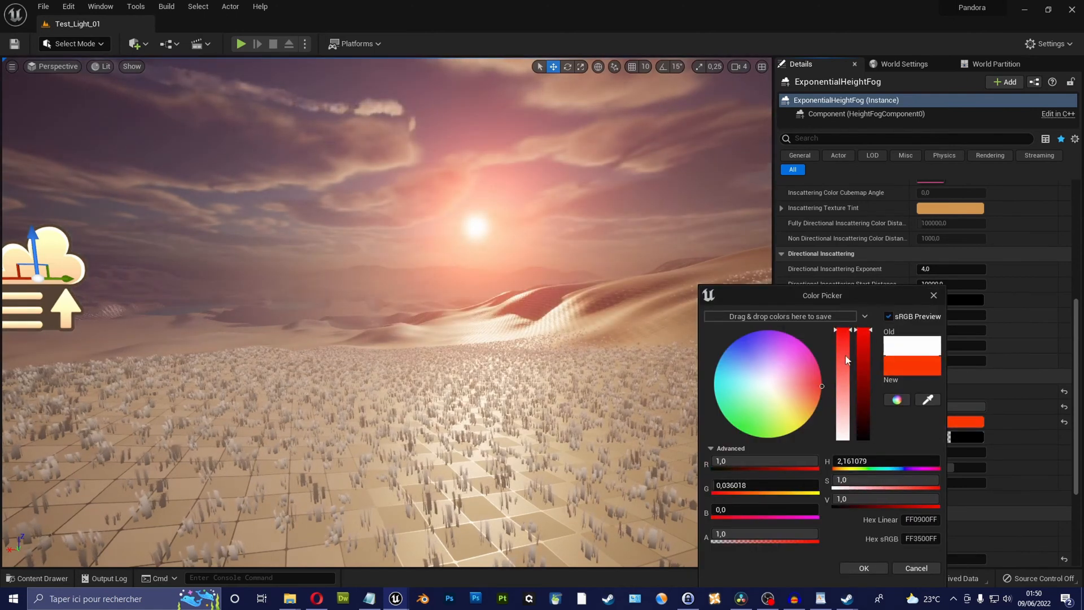
left_click_drag(822, 386, 822, 383)
left_click(864, 567)
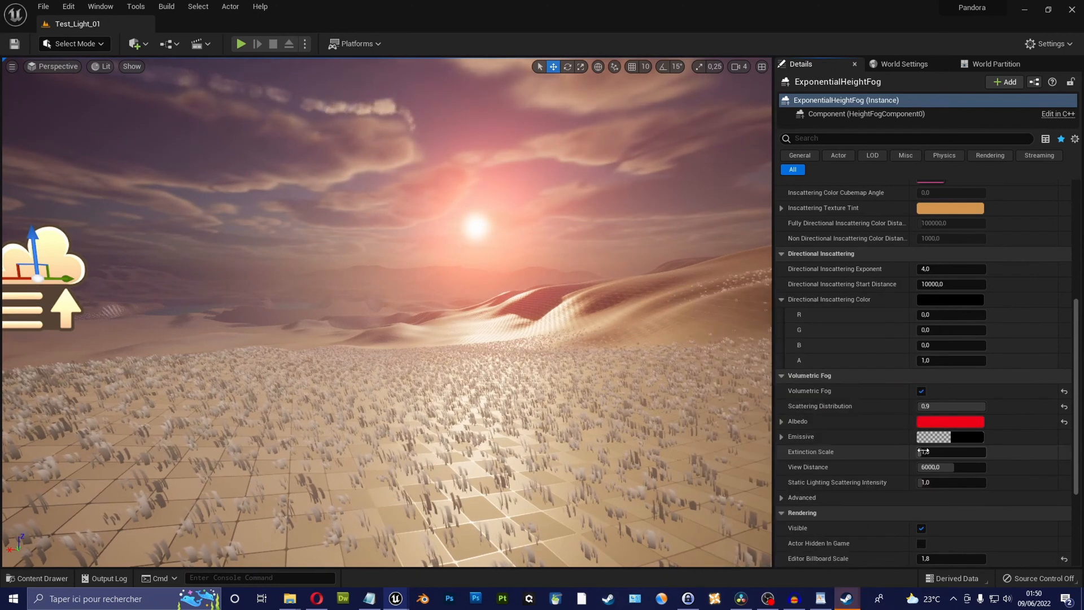
Step: Raise the volumetric fog's Extinction Scale and change its Albedo to orange
left_click_drag(929, 452, 958, 452)
left_click(950, 421)
left_click_drag(818, 403, 818, 397)
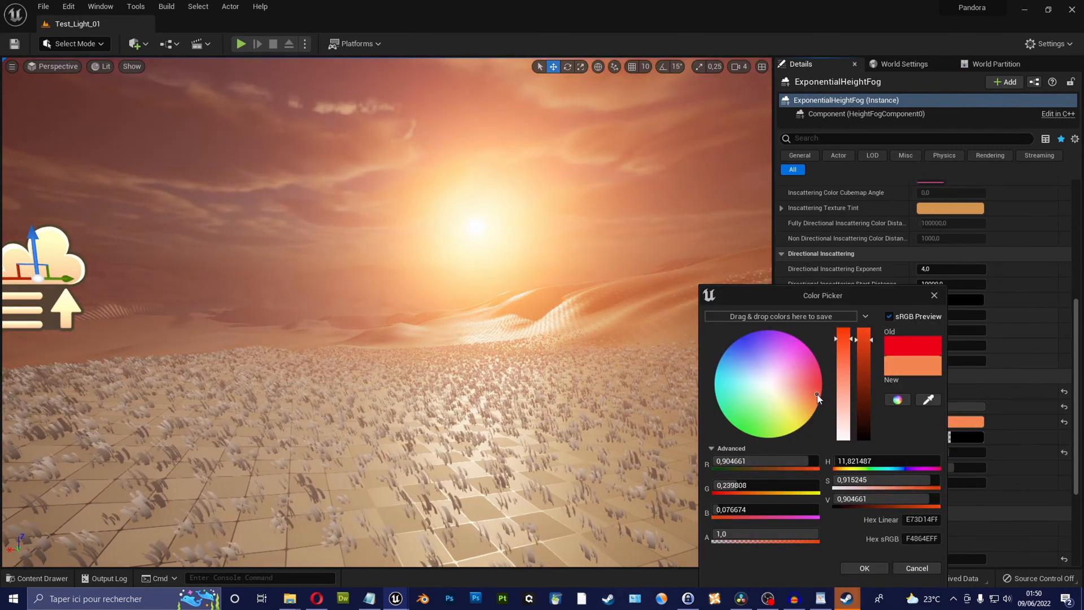
left_click(873, 565)
Step: Lower the volumetric fog's View Distance to about 1896 and bring the Extinction Scale to about 6.5
left_click_drag(949, 452, 923, 468)
left_click_drag(959, 452, 937, 452)
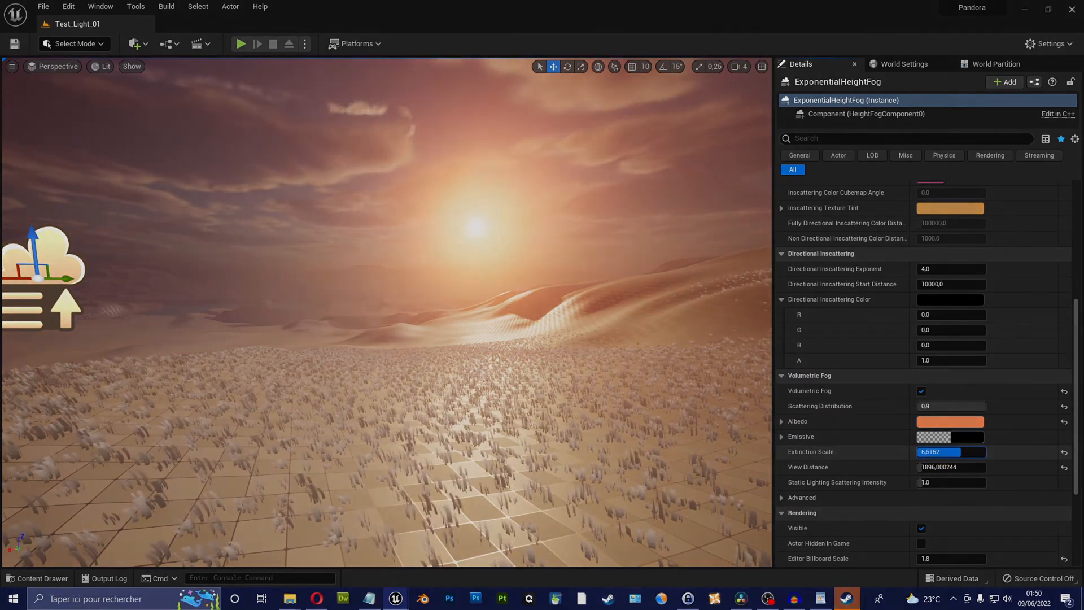
left_click(937, 452)
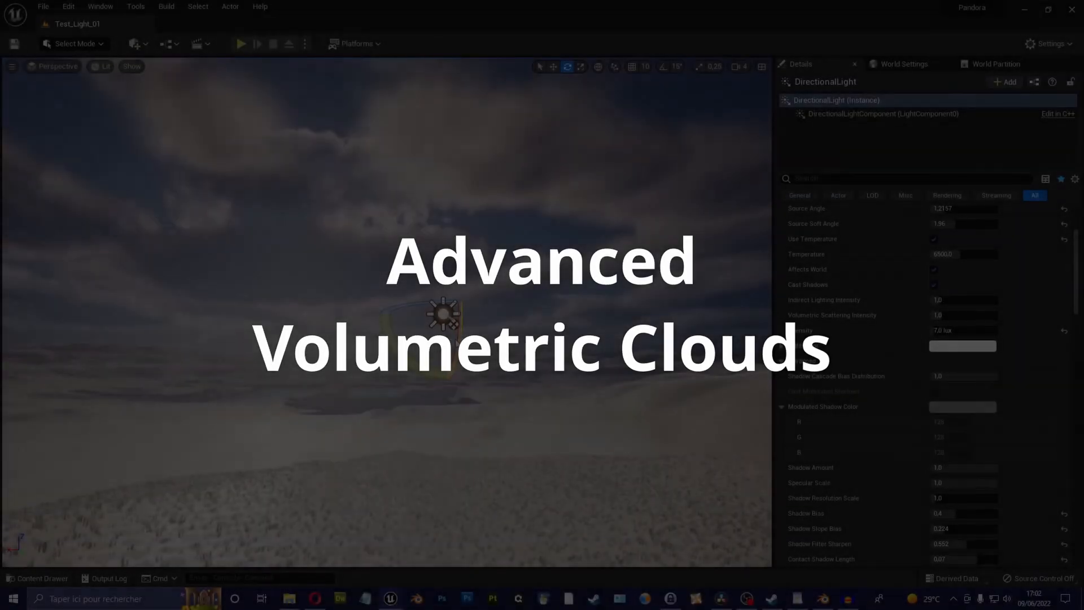
Step: Rotate the DirectionalLight through different sun angles and examine how the volumetric clouds react from several viewpoints
left_click_drag(456, 367, 456, 396)
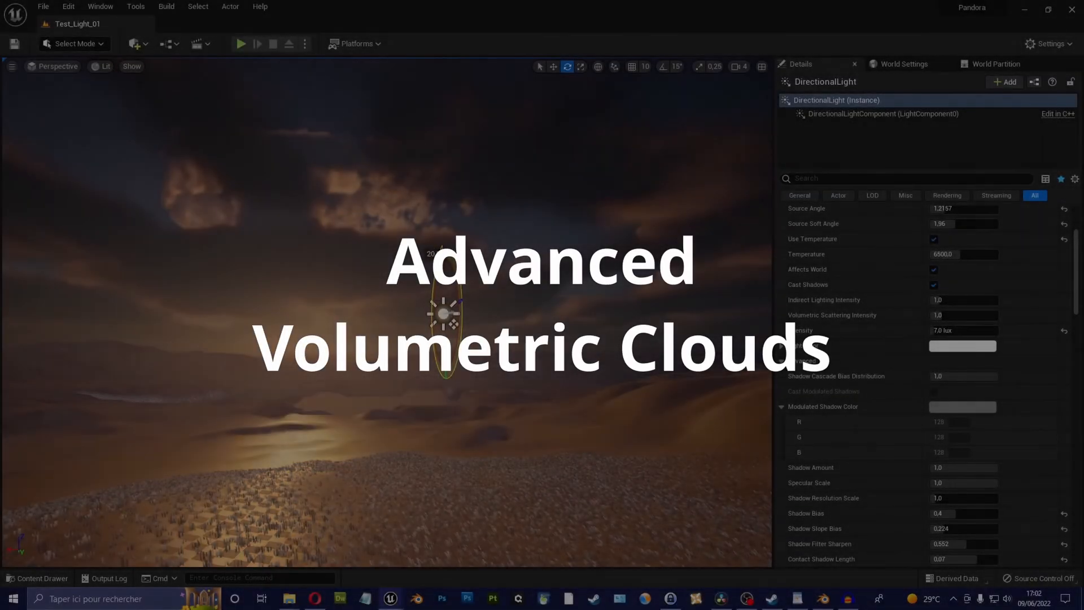
left_click_drag(427, 307, 391, 361)
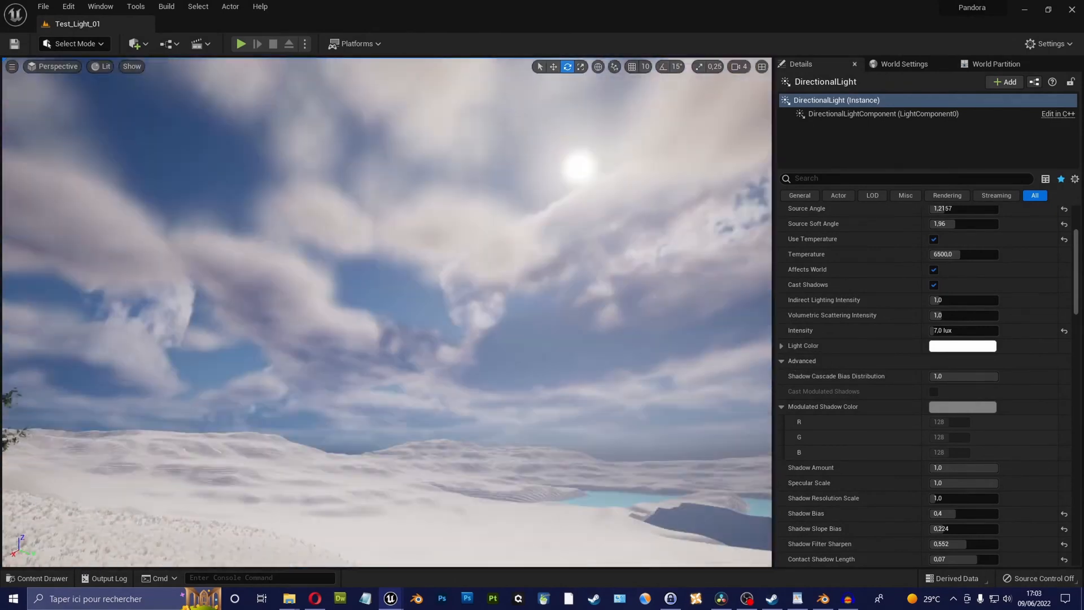
right_click_drag(451, 366, 492, 374)
left_click_drag(545, 362, 572, 399)
left_click_drag(565, 341, 533, 356)
right_click_drag(513, 374, 462, 374)
left_click_drag(441, 313, 491, 243)
right_click_drag(491, 243, 666, 226)
left_click_drag(436, 255, 375, 258)
left_click_drag(363, 306, 366, 364)
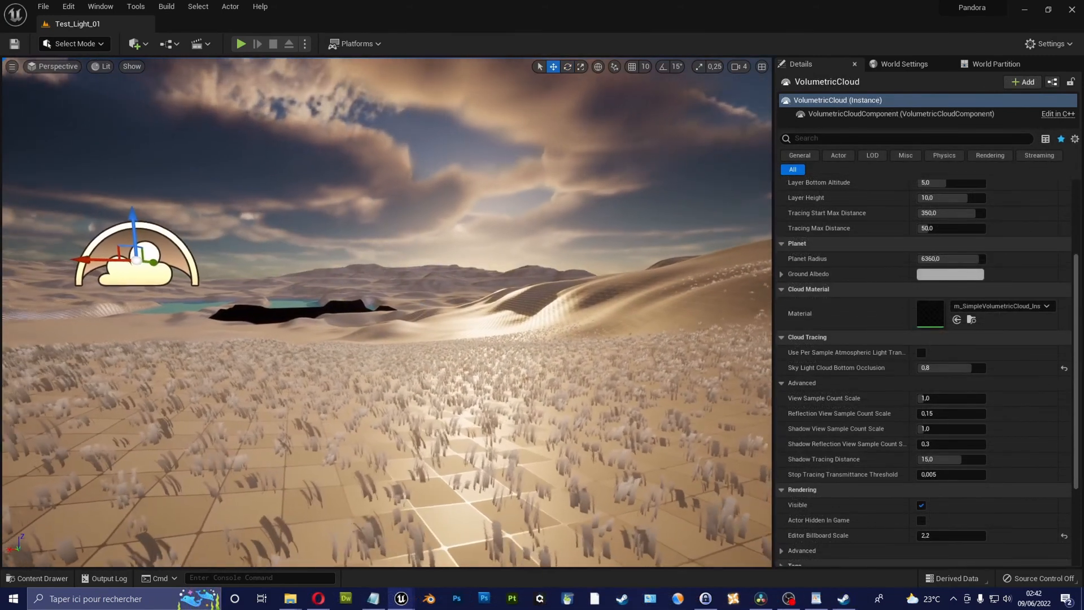
Step: Try different Layer Bottom Altitude and Layer Height values on the VolumetricCloud, including a height of 20, and restore both defaults
scroll(1010, 220, "up", 5)
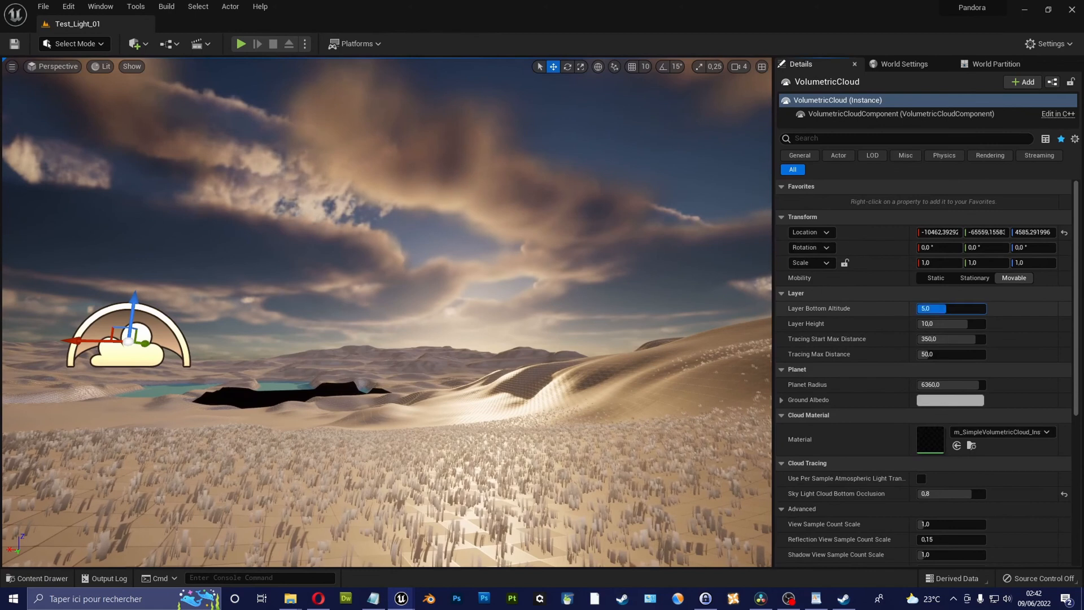
mouse_move(946, 308)
left_mouse_down()
mouse_move(985, 308)
mouse_move(927, 308)
left_mouse_up()
left_click_drag(977, 324, 921, 324)
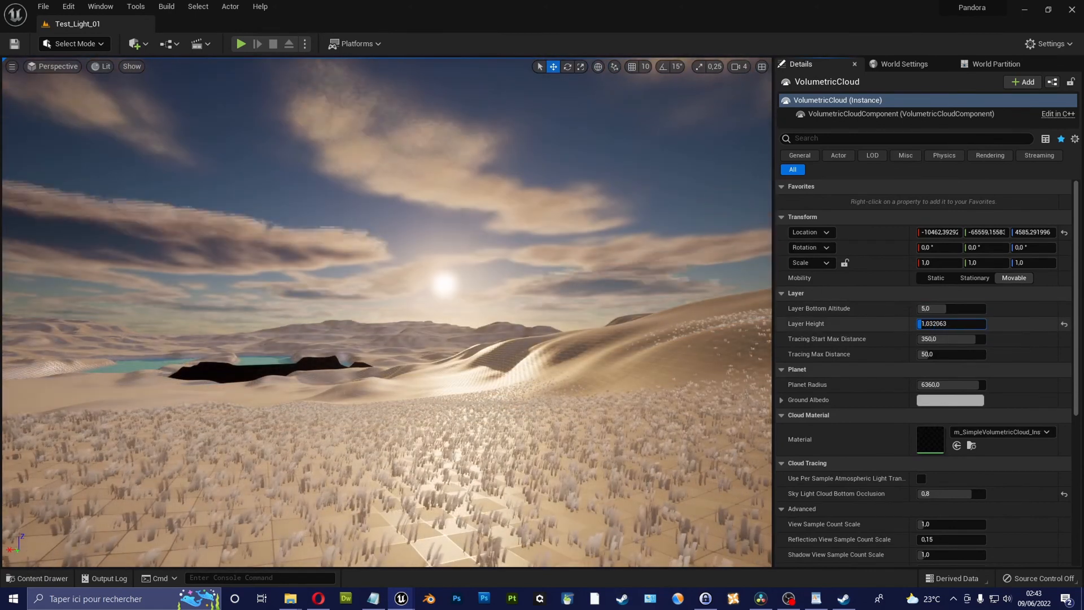
type("20")
key("Return")
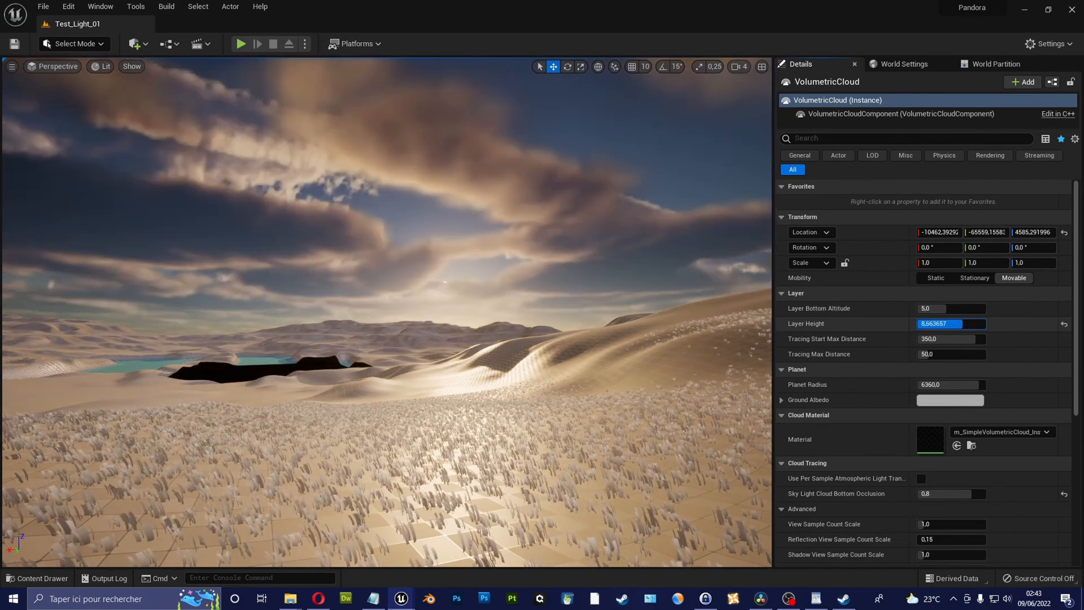
left_click(1063, 324)
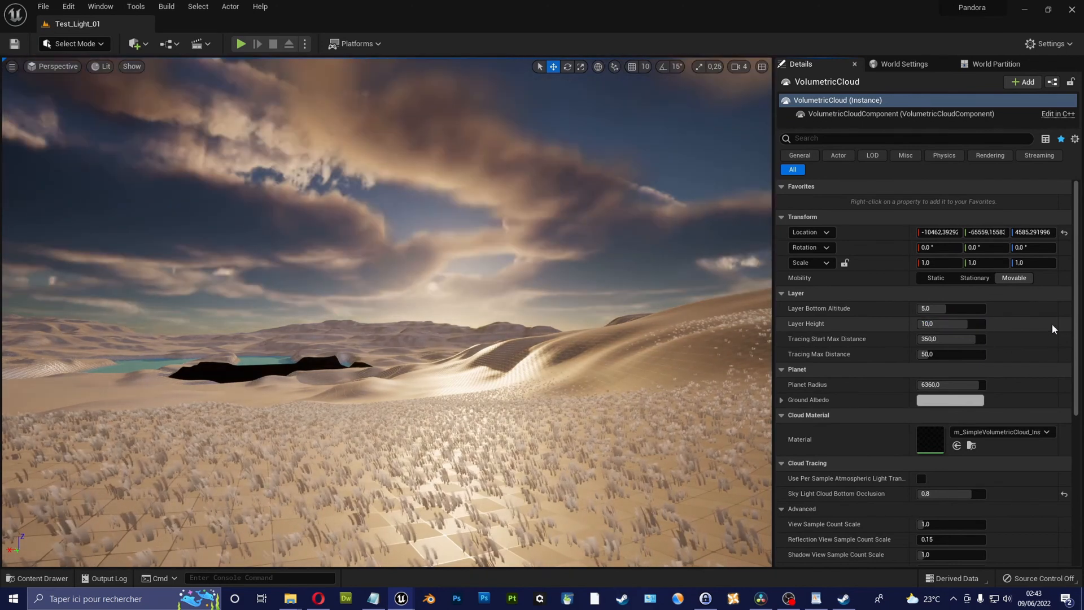
Step: Try a Tracing Start Max Distance of 500, raise it to 10000, and inspect the cloud layer from high altitude
type("500")
key("Return")
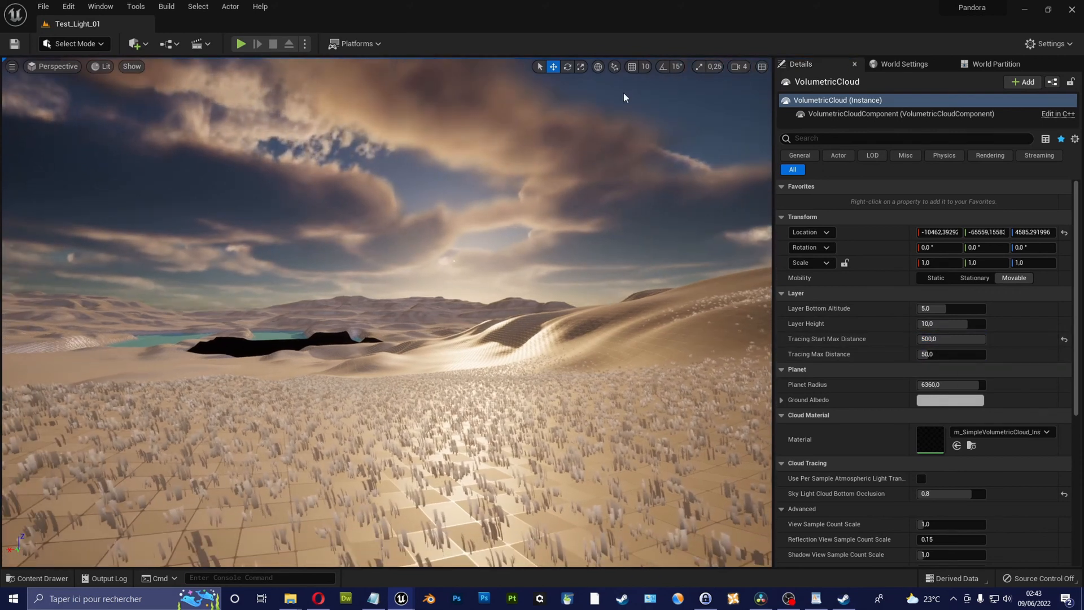
right_click_drag(700, 186, 627, 270)
key("s")
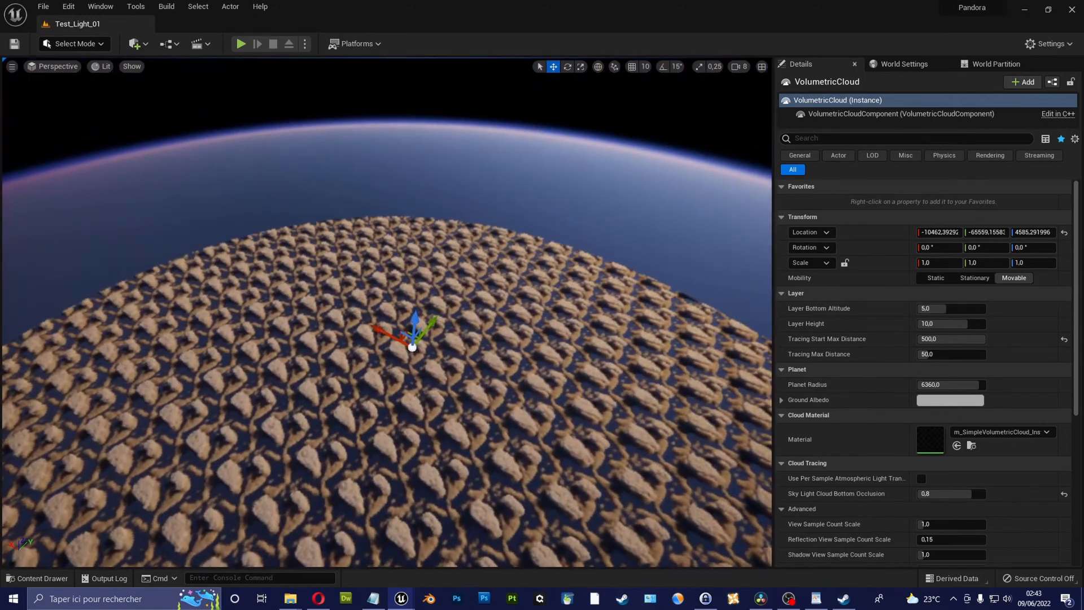
mouse_move(952, 338)
left_mouse_down()
mouse_move(926, 338)
mouse_move(959, 338)
left_mouse_up()
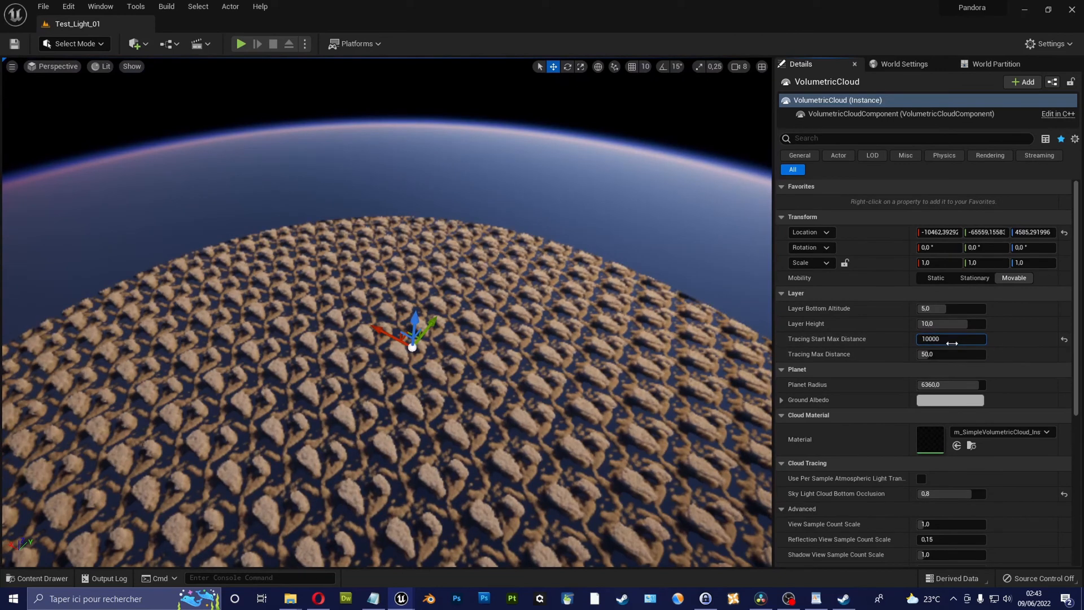
key("Return")
mouse_move(652, 269)
right_mouse_down()
mouse_move(741, 268)
mouse_move(641, 282)
right_mouse_up()
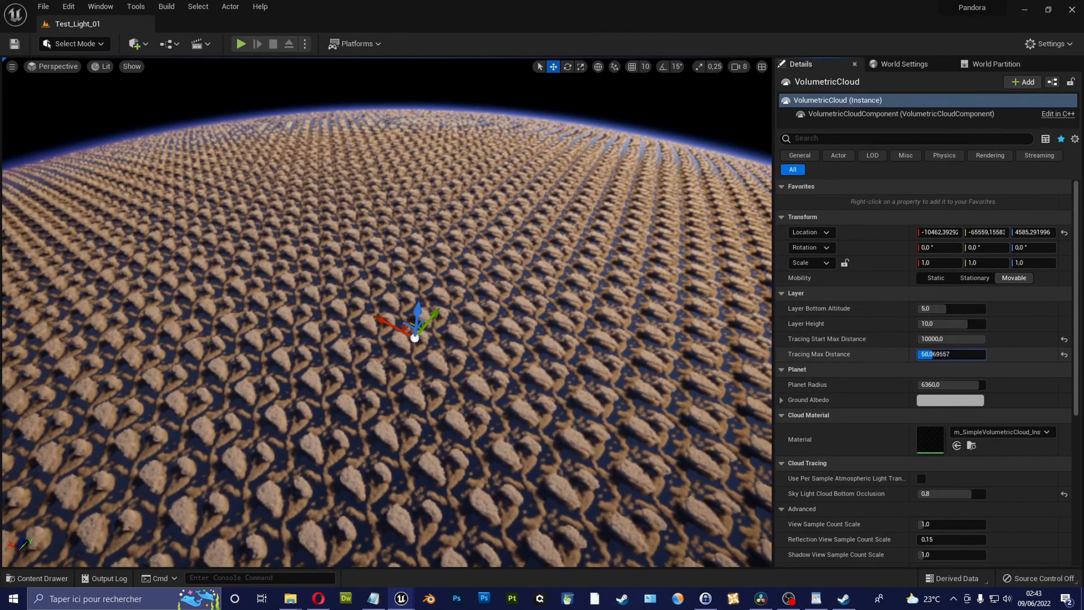
Step: Vary the VolumetricCloud's Tracing Max Distance while viewing the clouds from different positions, bringing it to about 19.3
left_click_drag(926, 354, 929, 353)
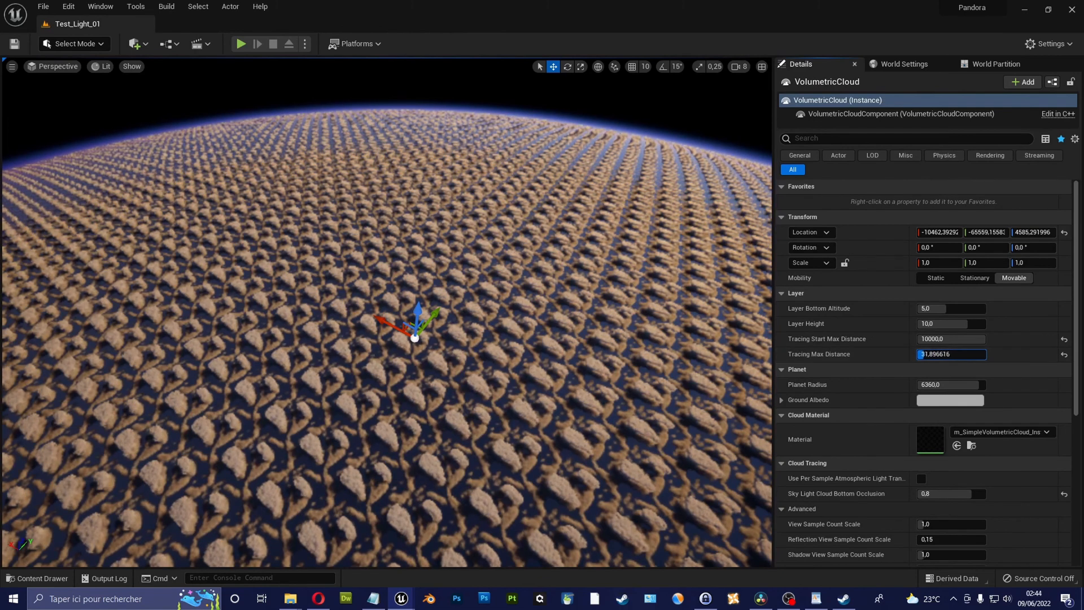
right_click_drag(429, 293, 480, 266)
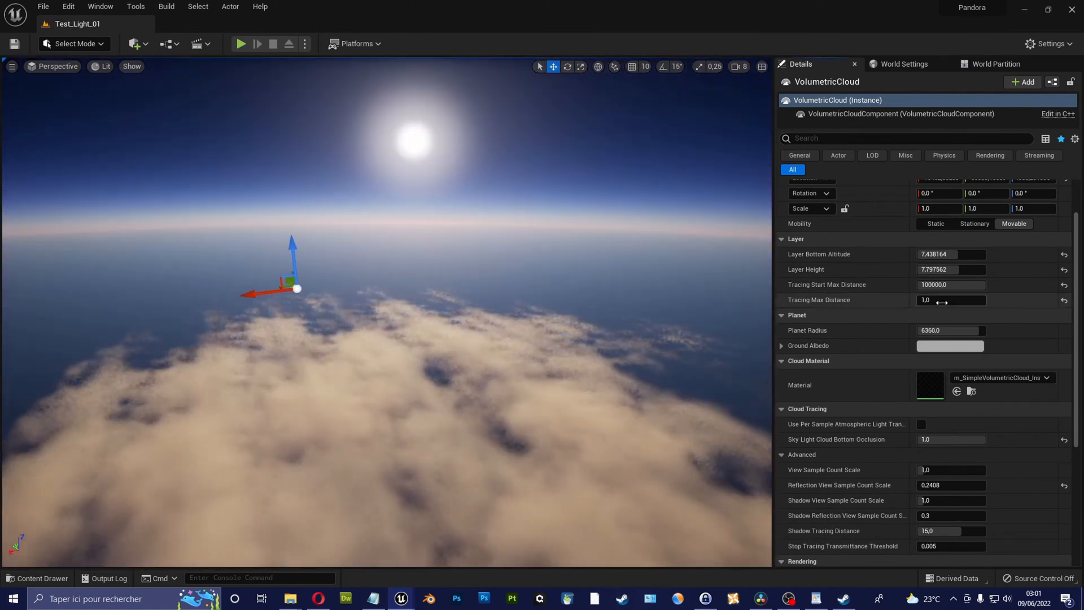
left_click_drag(941, 302, 960, 302)
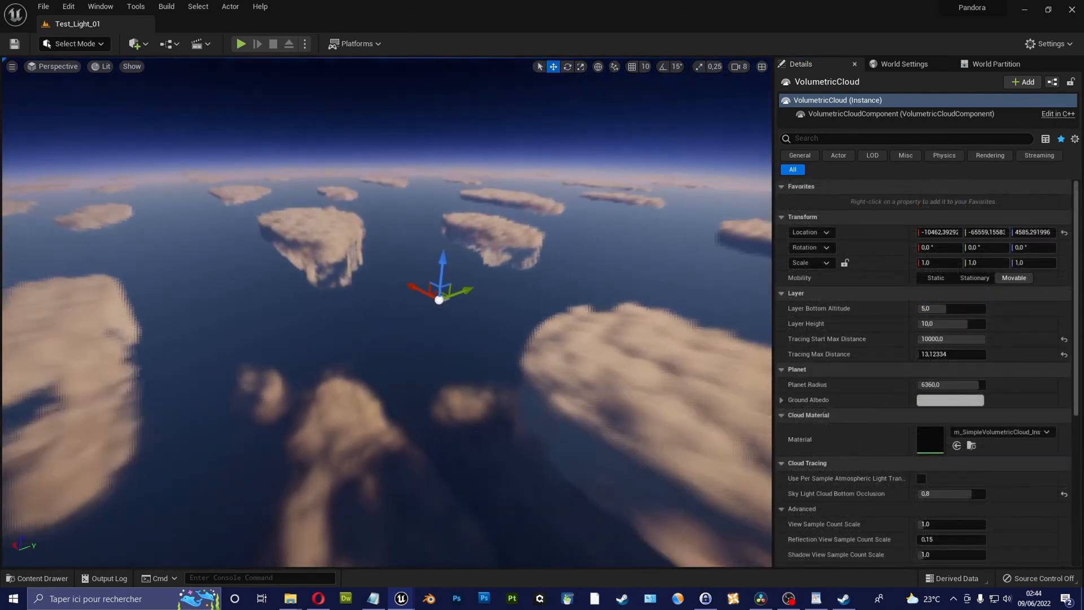
right_click_drag(387, 312, 402, 307)
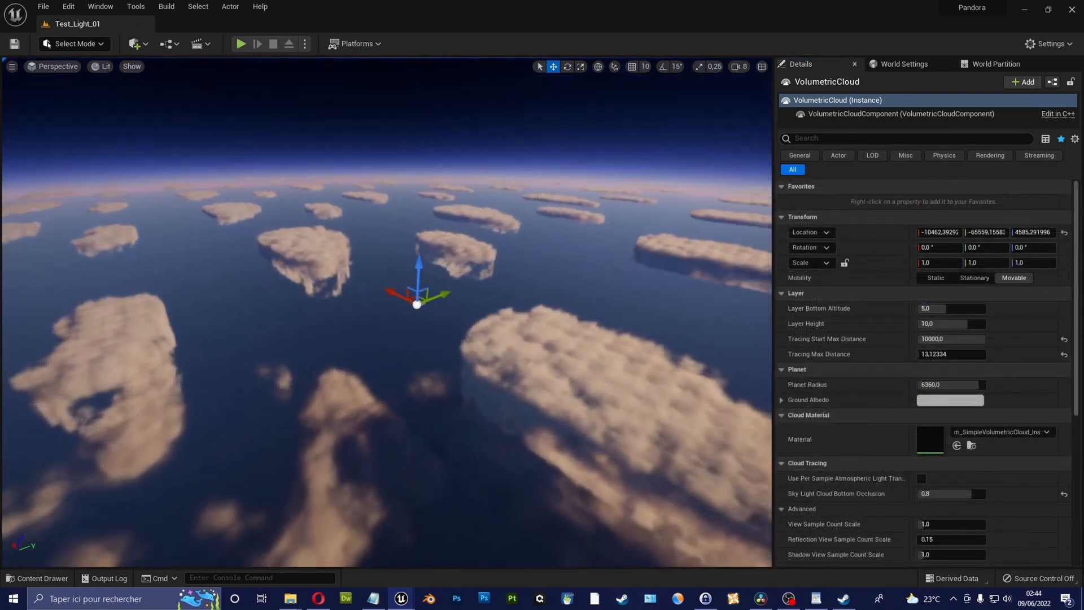
left_click_drag(951, 354, 920, 353)
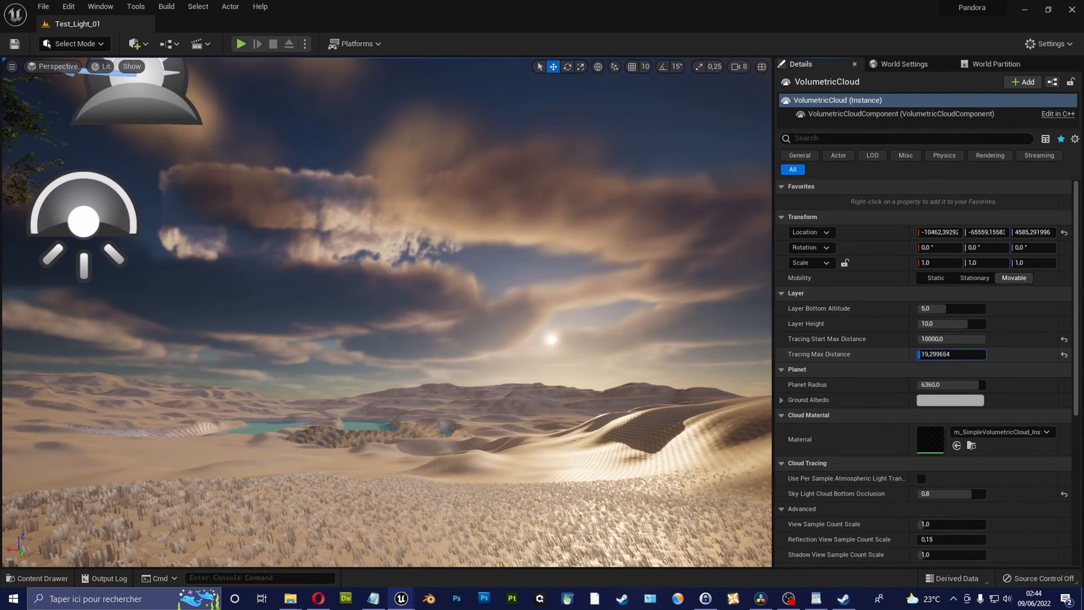
Step: Lower the VolumetricCloud's Tracing Max Distance once more, and restore Tracing Start Max Distance to 350 and Tracing Max Distance to 50
left_click_drag(926, 354, 918, 354)
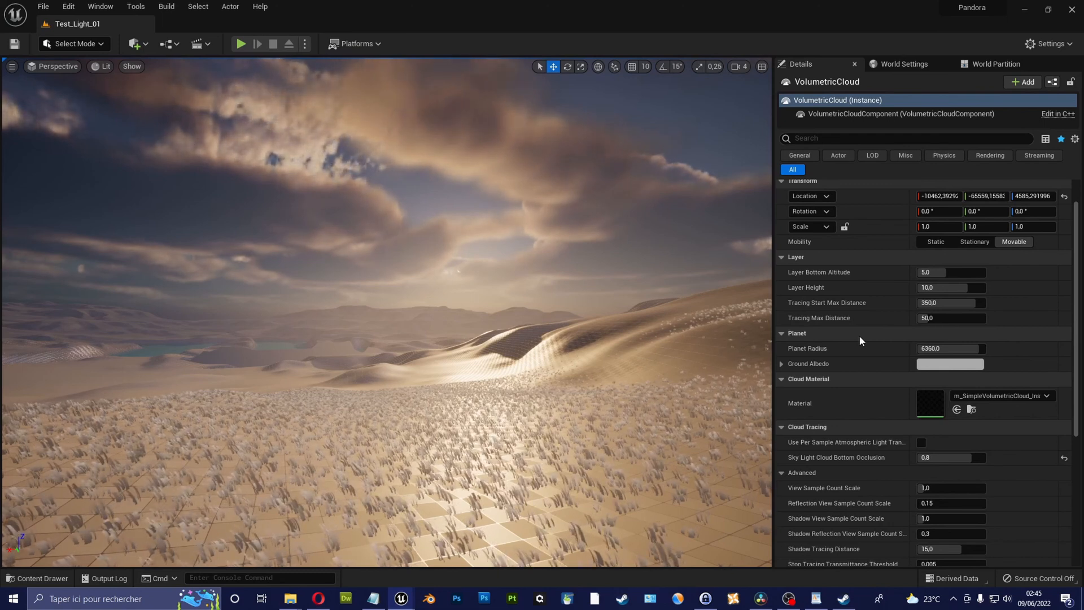
Step: Open the VolumetricCloud's material instance, open its parent material m_SimpleVolumetricCloud, and maximize the material editor
double_click(929, 403)
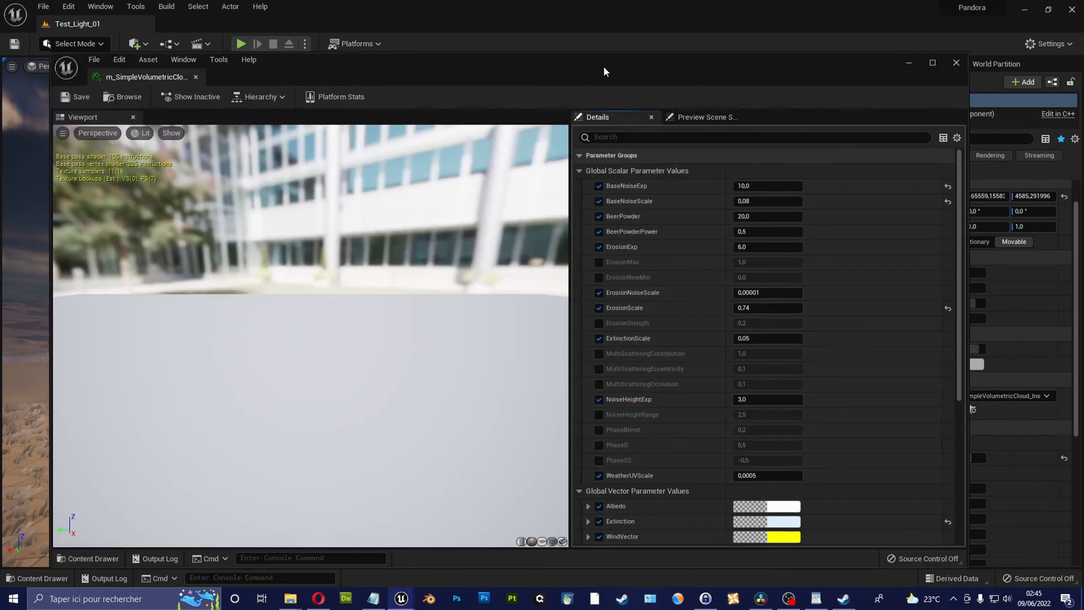
left_click_drag(603, 66, 621, 50)
scroll(735, 200, "down", 5)
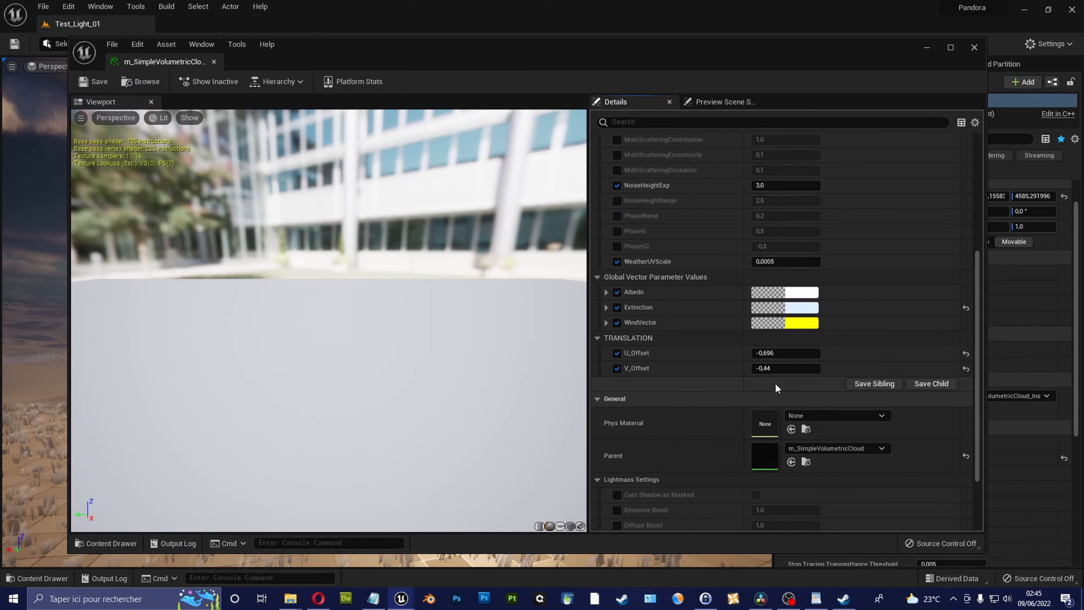
scroll(785, 357, "down", 2)
double_click(765, 401)
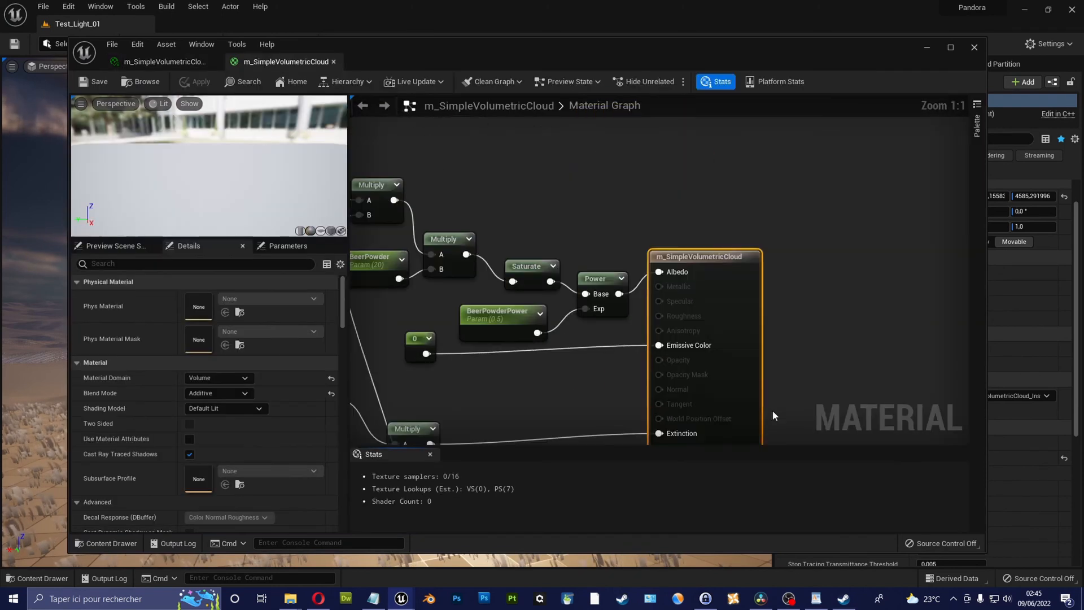
scroll(656, 182, "down", 2)
left_click(953, 48)
Step: Examine the m_SimpleVolumetricCloud node graph, from the Albedo and Extinction inputs through the erosion, phase and texture sample nodes
scroll(581, 196, "down", 2)
right_click_drag(581, 190, 905, 149)
scroll(811, 193, "up", 2)
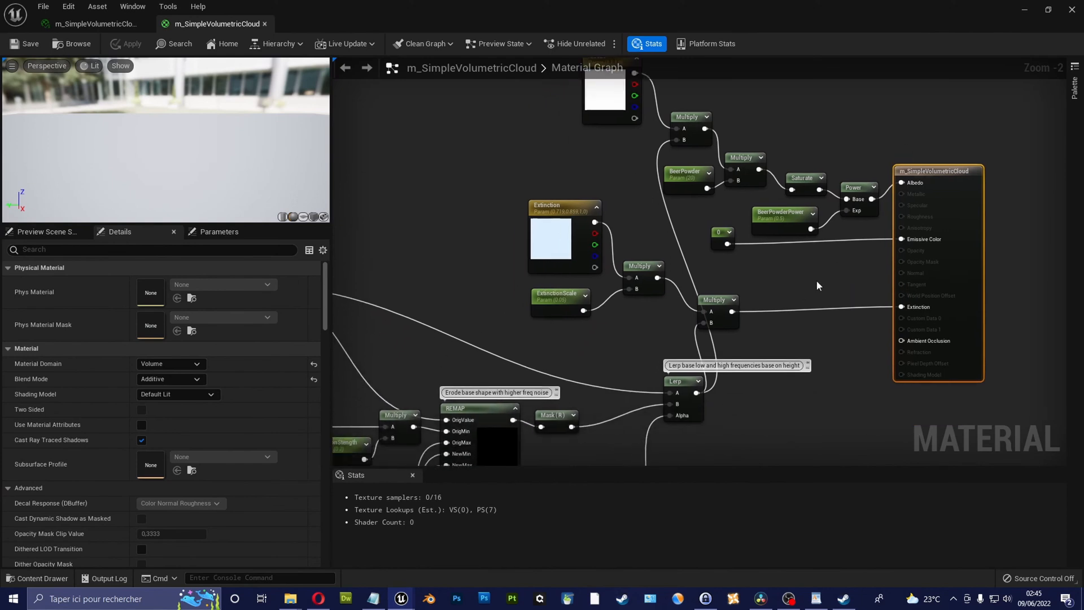
scroll(795, 302, "down", 1)
scroll(793, 309, "down", 2)
scroll(804, 349, "up", 1)
right_click_drag(805, 349, 744, 169)
right_click_drag(785, 240, 738, 118)
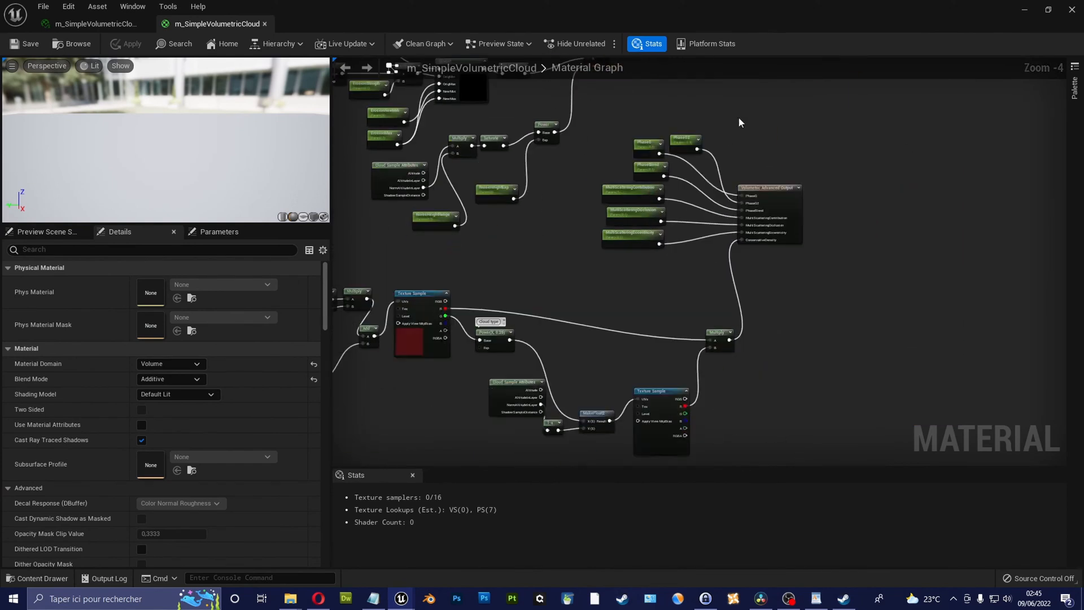
scroll(739, 118, "up", 1)
right_click_drag(448, 345, 686, 192)
right_click_drag(522, 131, 746, 168)
right_click_drag(667, 149, 590, 183)
right_click_drag(555, 129, 538, 339)
right_click_drag(577, 153, 907, 212)
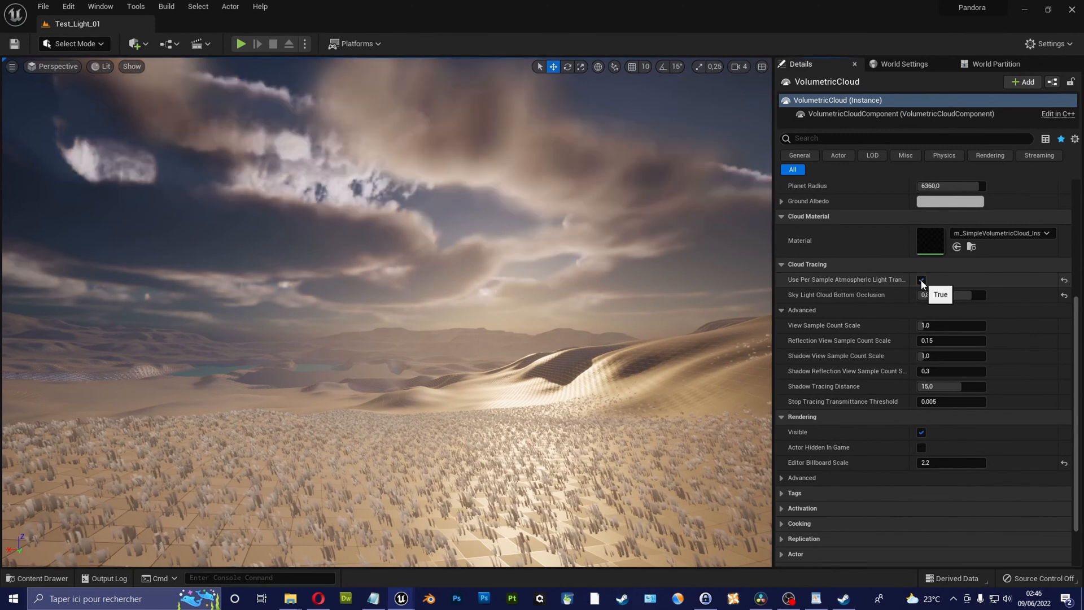
Step: Try a low Sky Light Cloud Bottom Occlusion on the VolumetricCloud, raise it to 1.0, and inspect the clouds
left_click_drag(948, 294, 897, 294)
right_click_drag(587, 316, 548, 304)
left_click_drag(927, 296, 985, 297)
mouse_move(700, 316)
right_mouse_down()
mouse_move(671, 311)
mouse_move(694, 310)
right_mouse_up()
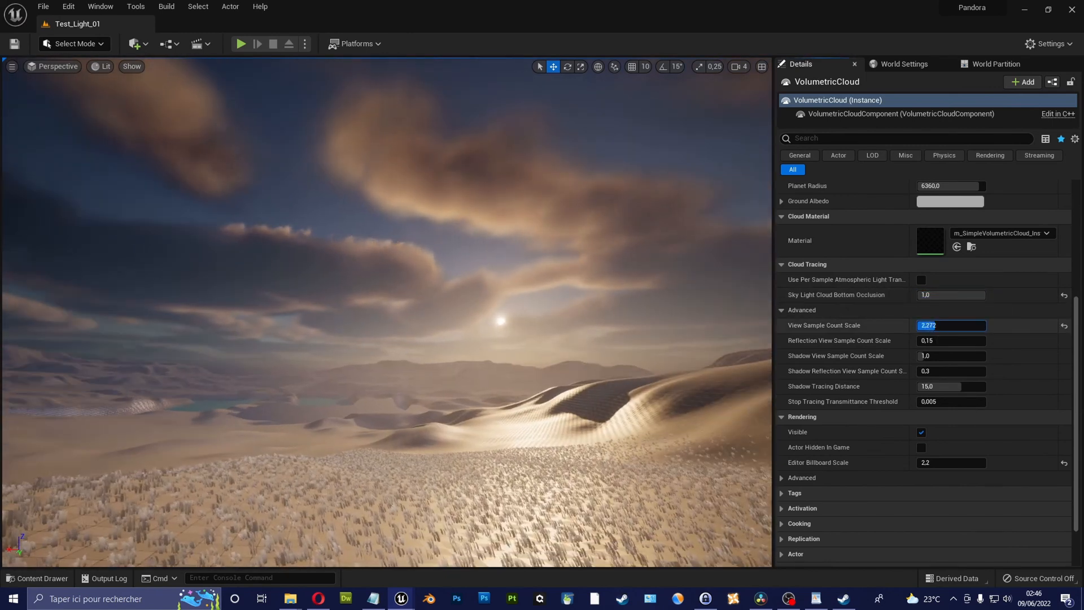
Step: Try a lower View Sample Count Scale, restore it to 1.0, and vary the Reflection View Sample Count Scale, ending at 0.2408
type("0,1772")
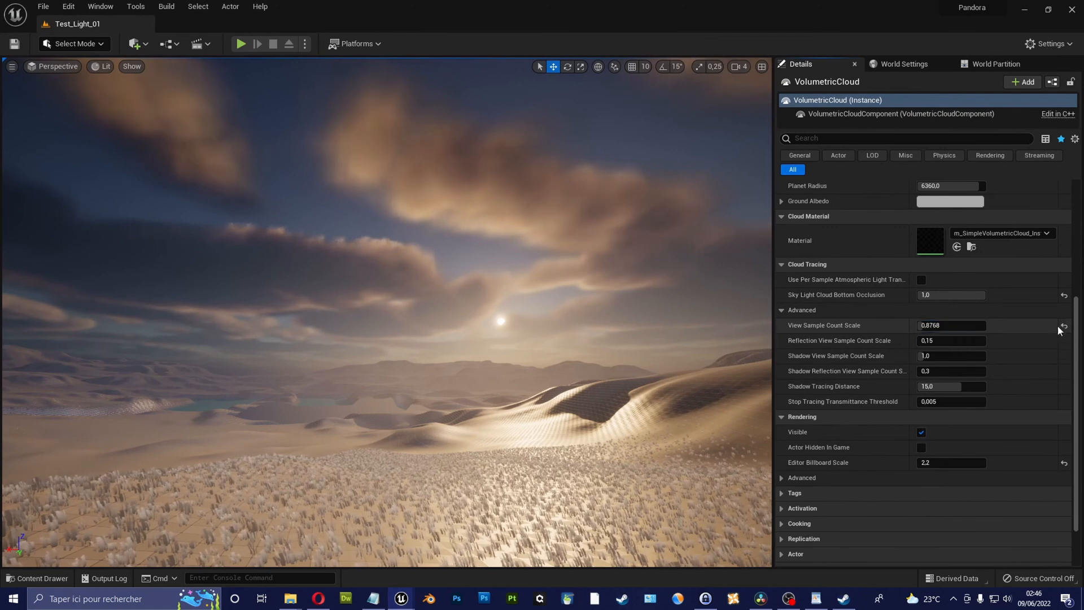
left_click_drag(924, 341, 912, 341)
right_click_drag(666, 284, 674, 318)
left_click_drag(985, 341, 920, 341)
right_click_drag(677, 316, 676, 282)
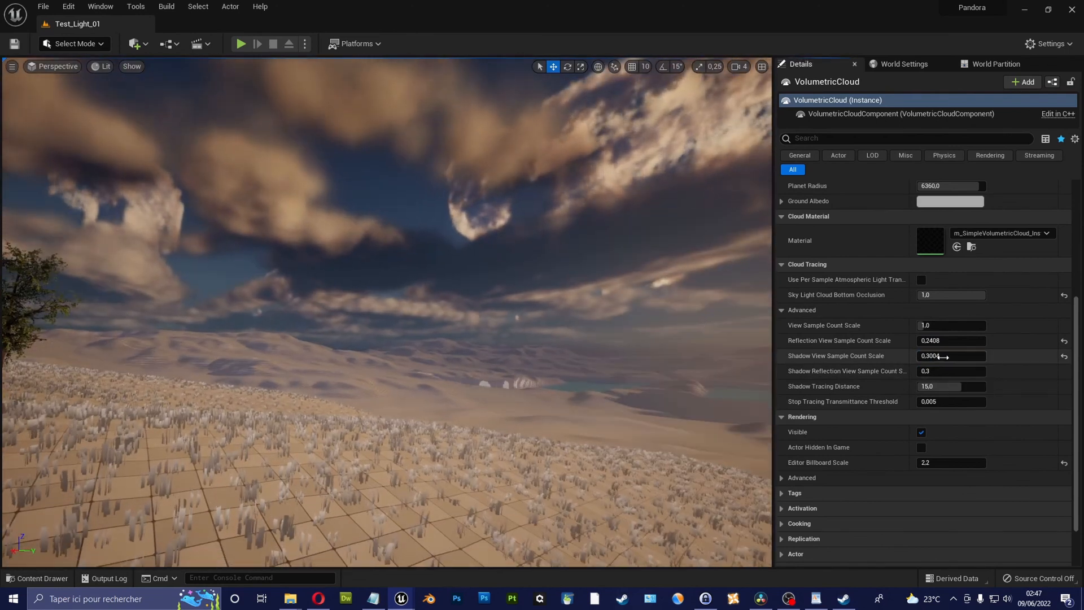
Step: Try different Shadow View and Shadow Reflection View Sample Count Scale values, and restore their defaults of 1.0 and 0.3
left_click_drag(943, 356, 982, 356)
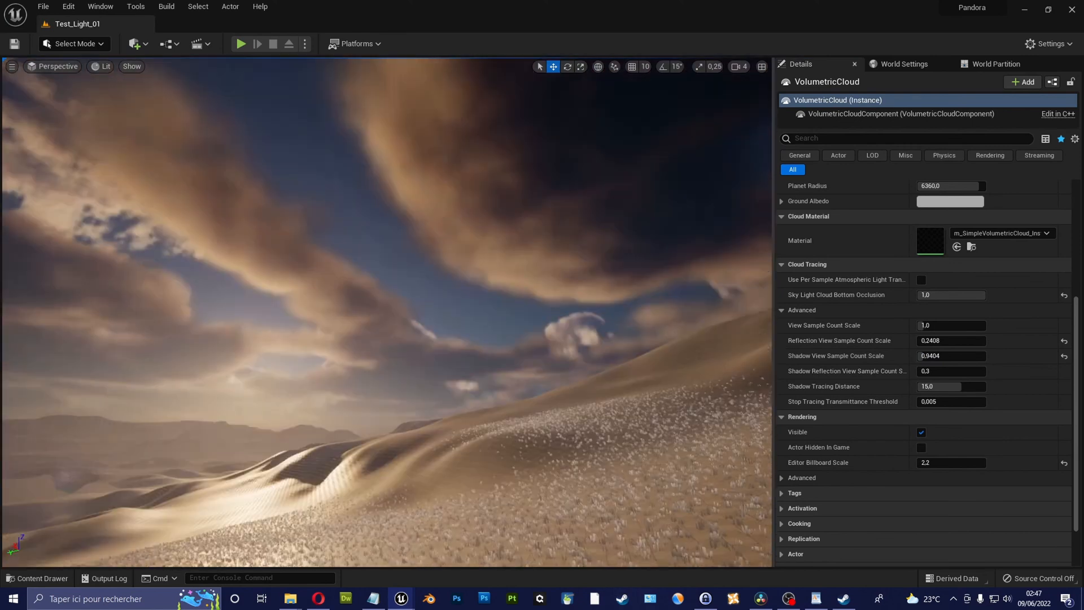
right_click_drag(677, 306, 681, 294)
mouse_move(934, 357)
left_mouse_down()
mouse_move(947, 357)
mouse_move(929, 356)
left_mouse_up()
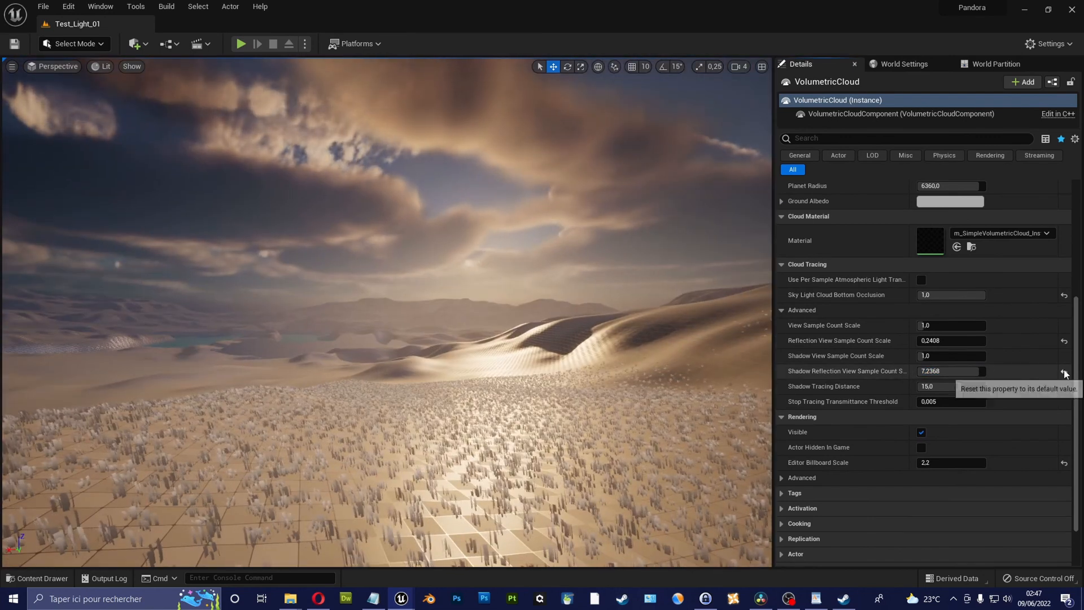
left_click(1064, 373)
Step: Try Shadow Tracing Distance values from 0.1 to about 5.9 on the VolumetricCloud, and restore the default
left_click_drag(952, 386, 952, 388)
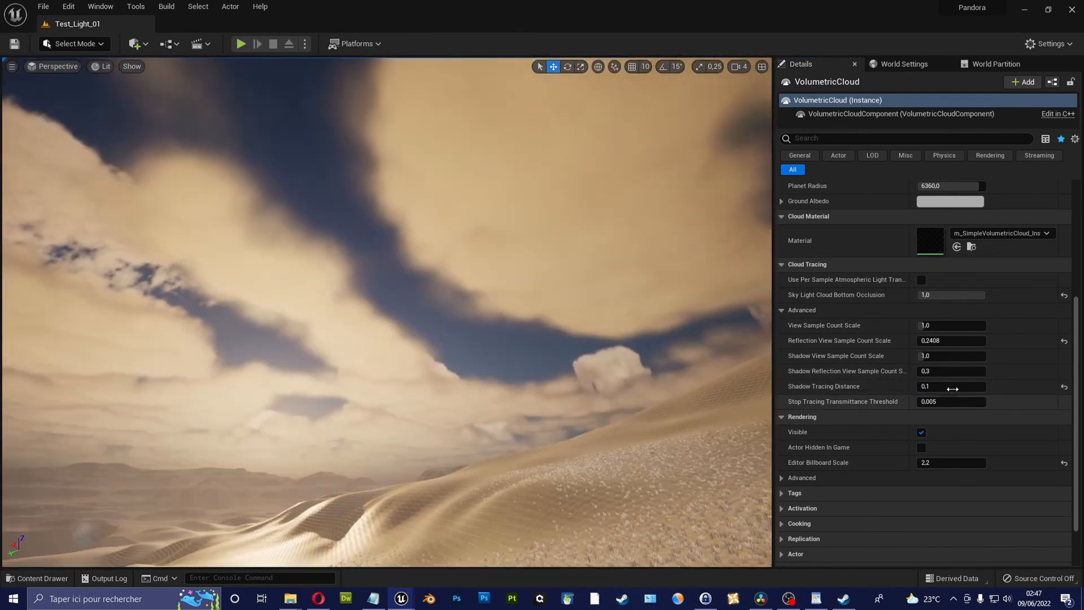
mouse_move(952, 388)
left_mouse_down()
mouse_move(988, 388)
mouse_move(918, 386)
mouse_move(935, 387)
left_mouse_up()
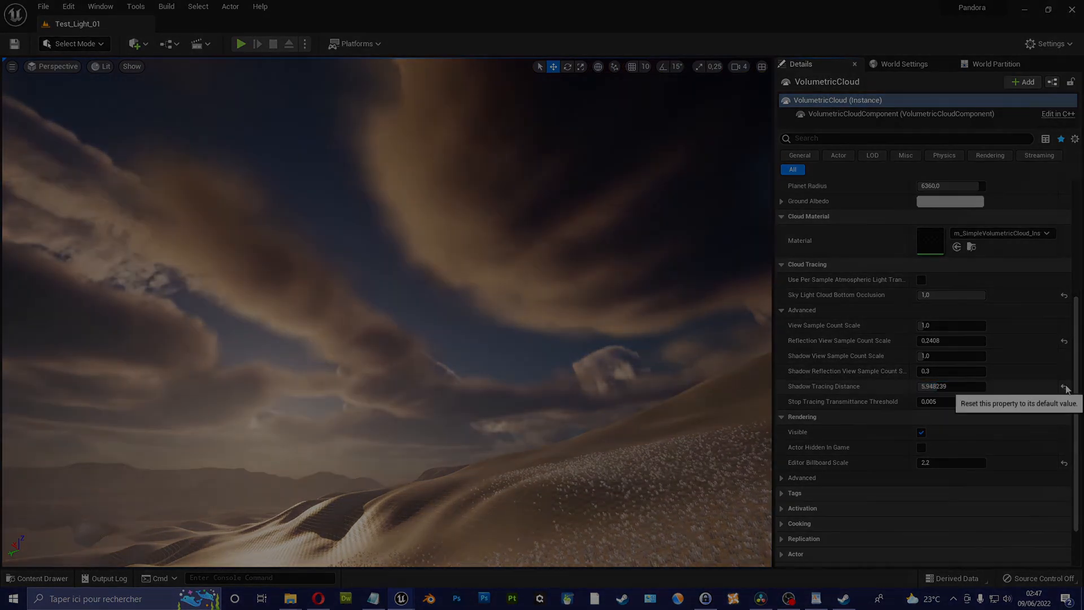
left_click(1064, 386)
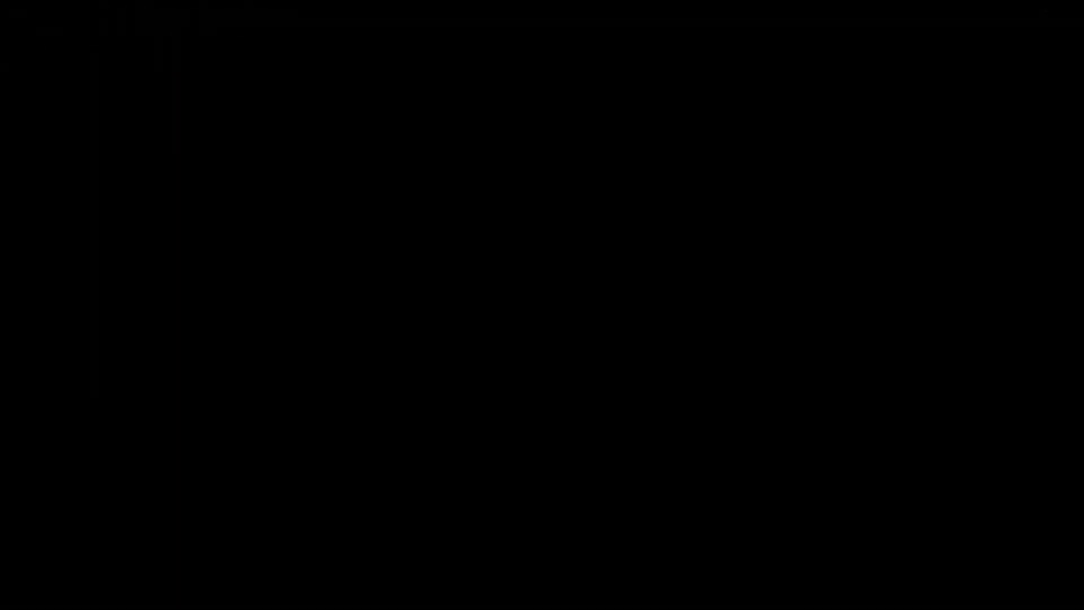